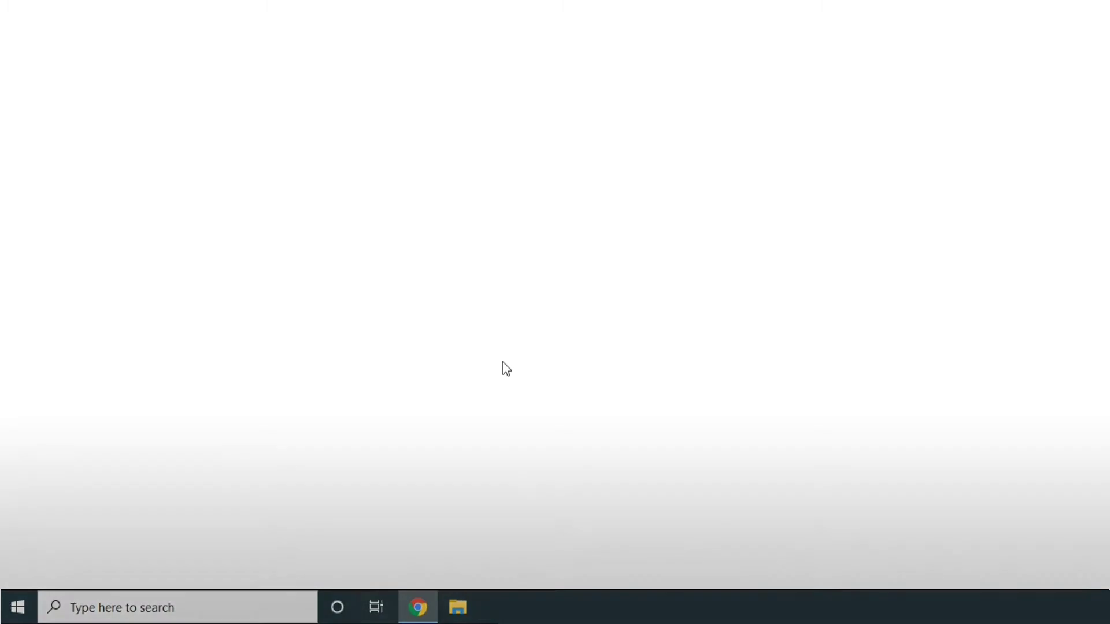
text(www.d)
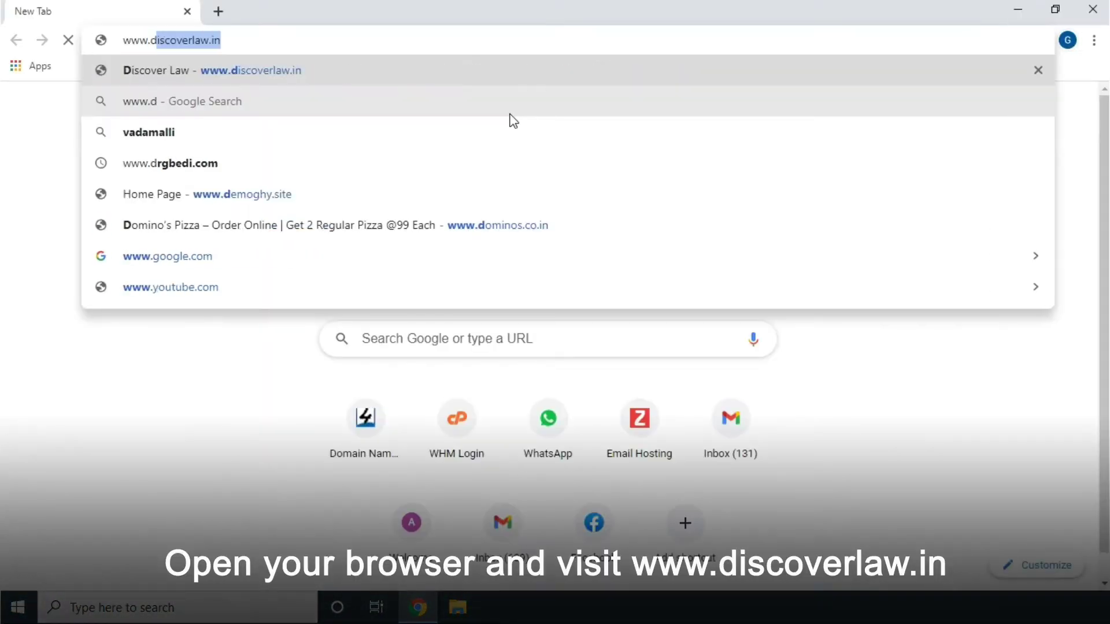
text(iscov)
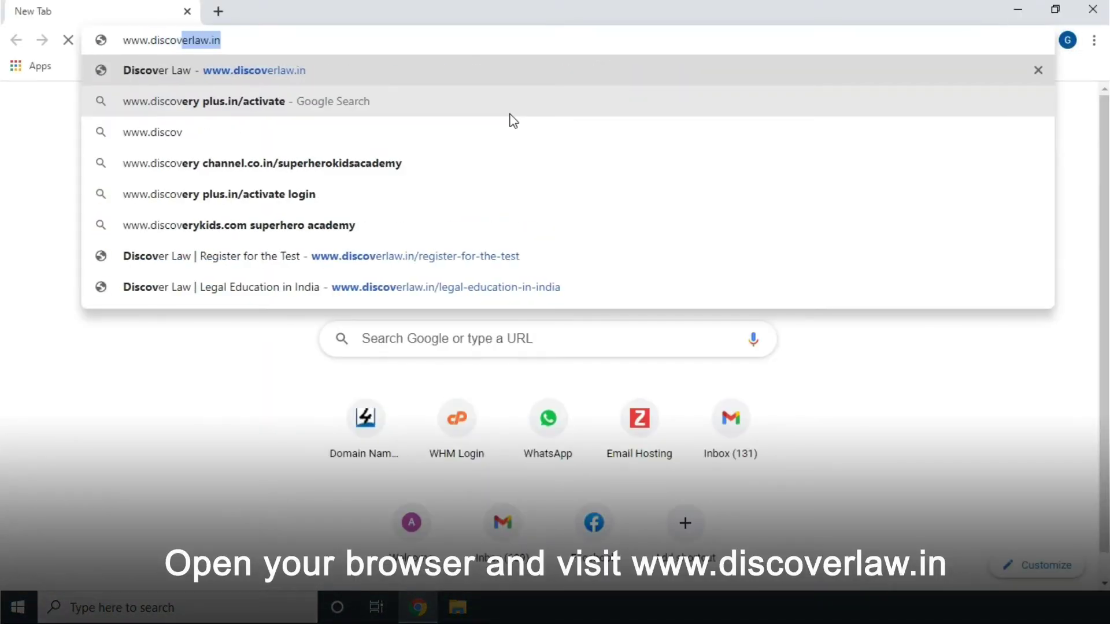
text(erlaw.in)
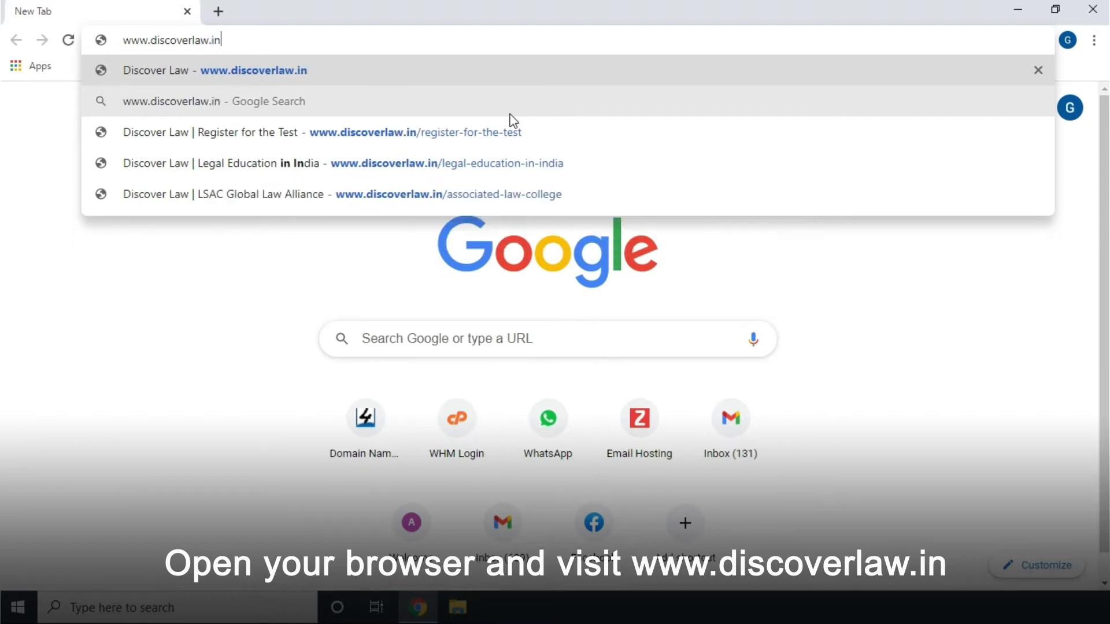
key(Return)
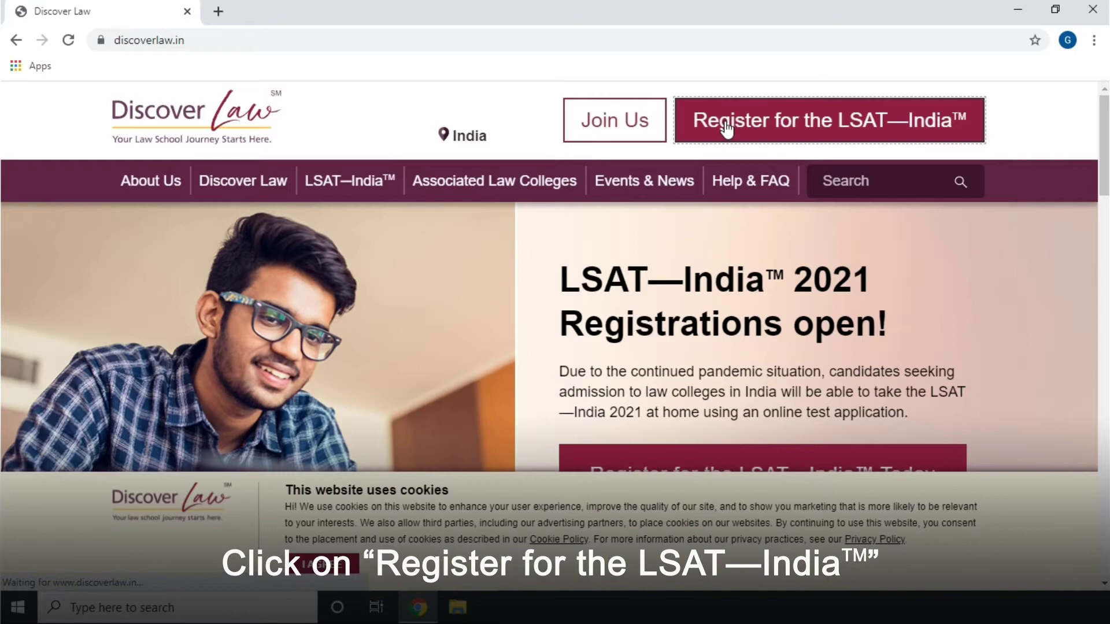
click(725, 121)
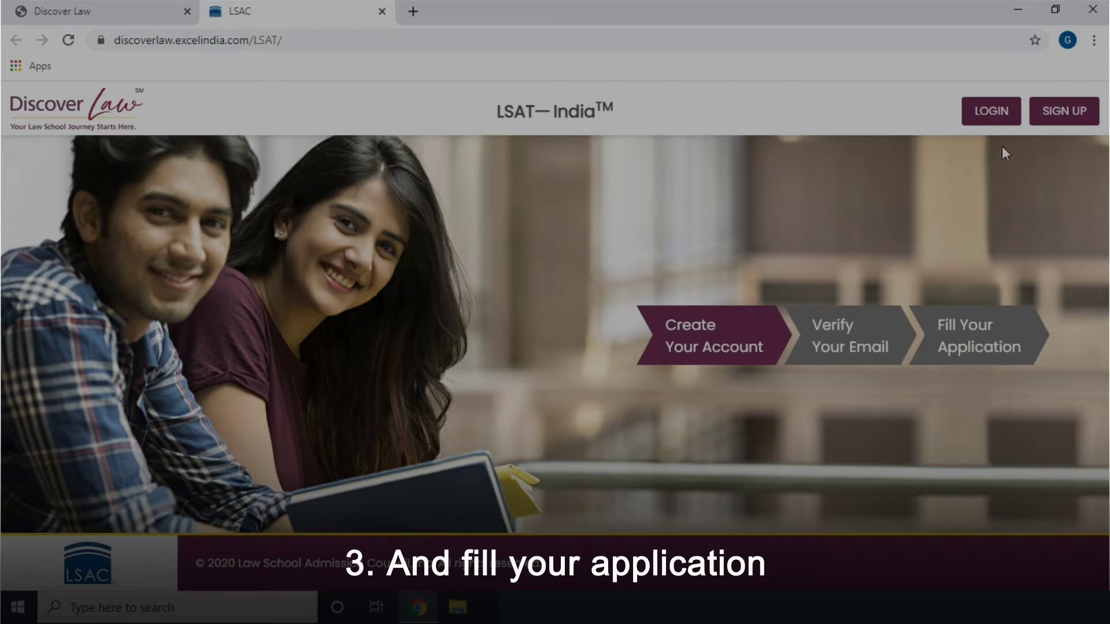
Open the sign-up form and enter the applicant's first and last name, skipping Middle Name
click(1059, 115)
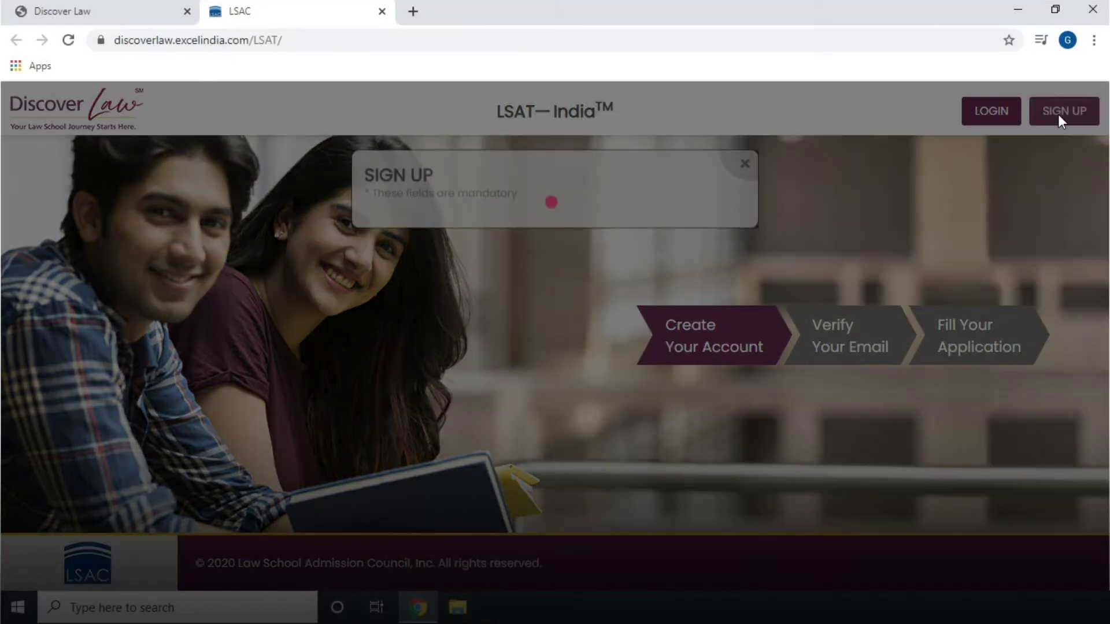
click(461, 237)
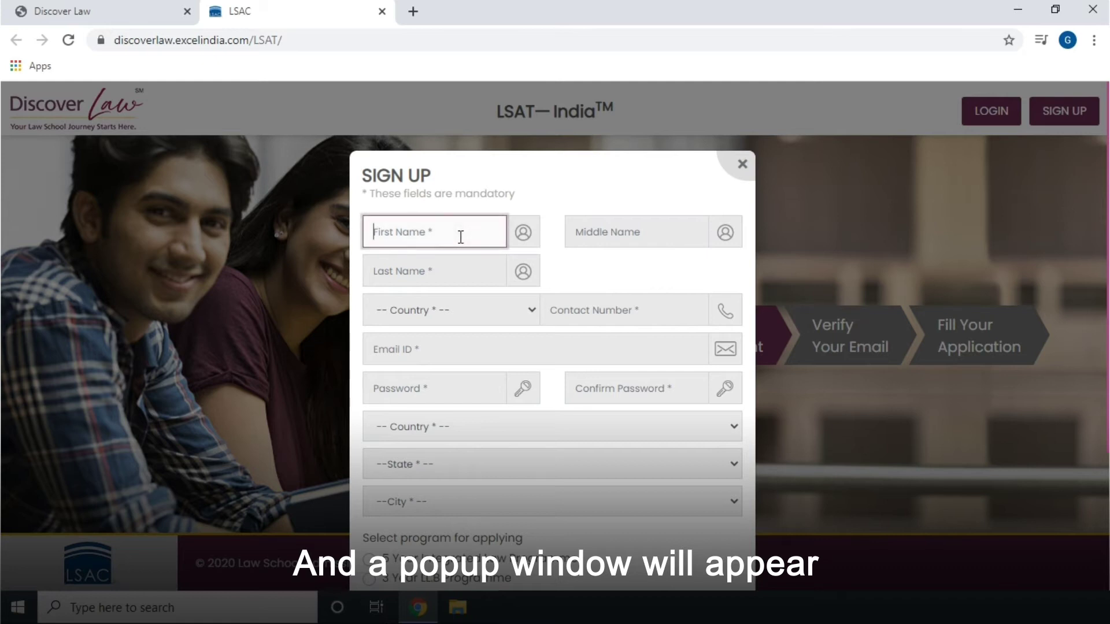
text(Gaurav)
key(Tab)
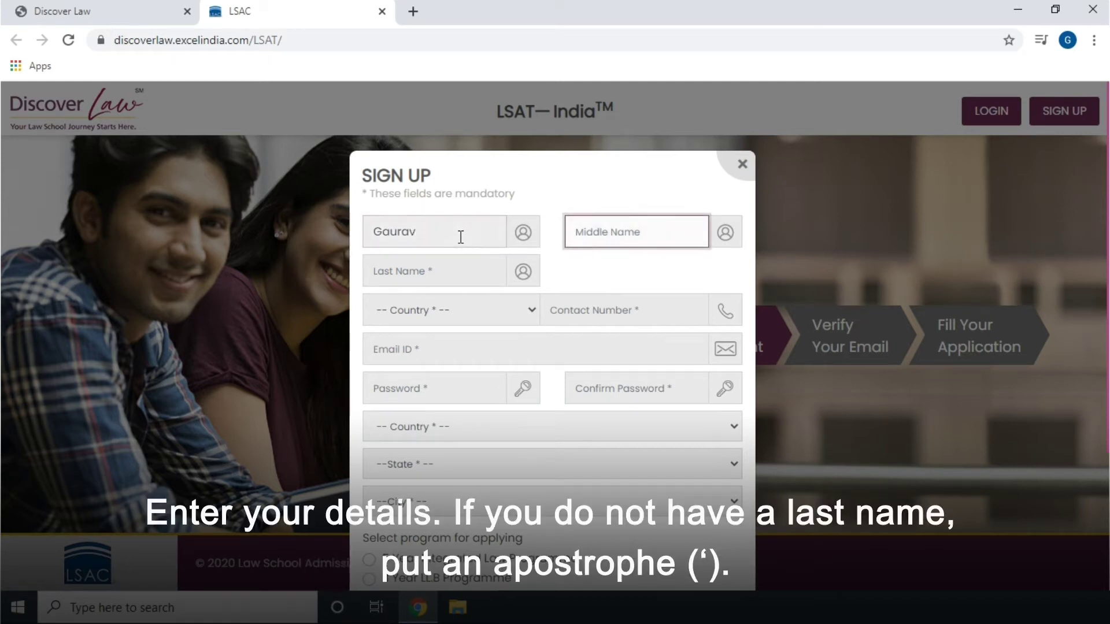
key(Tab)
text(Bh)
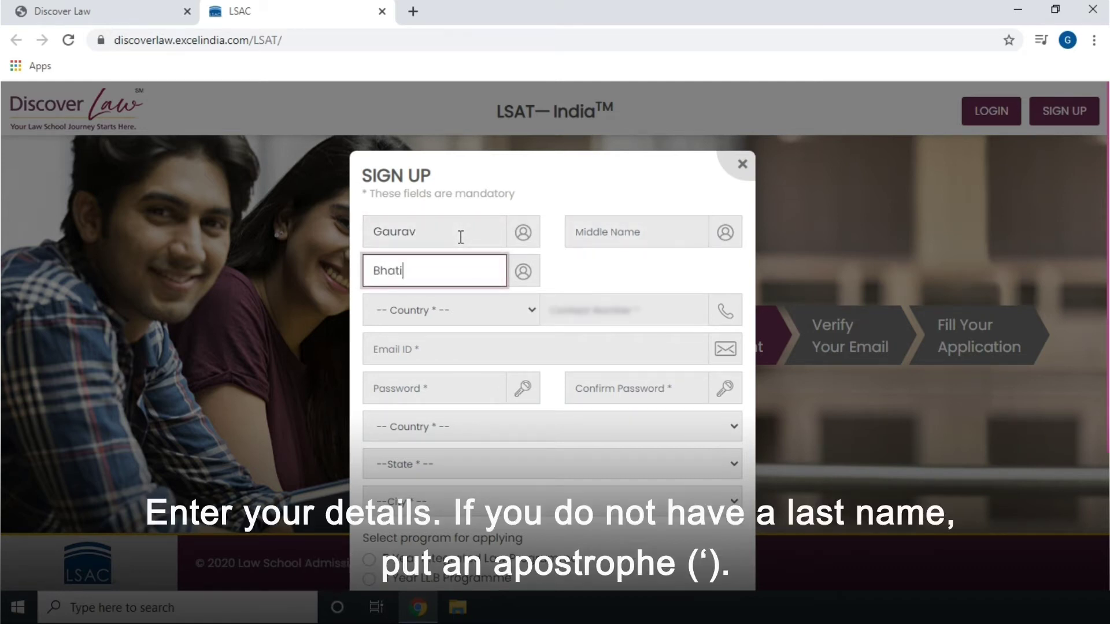
key(Tab)
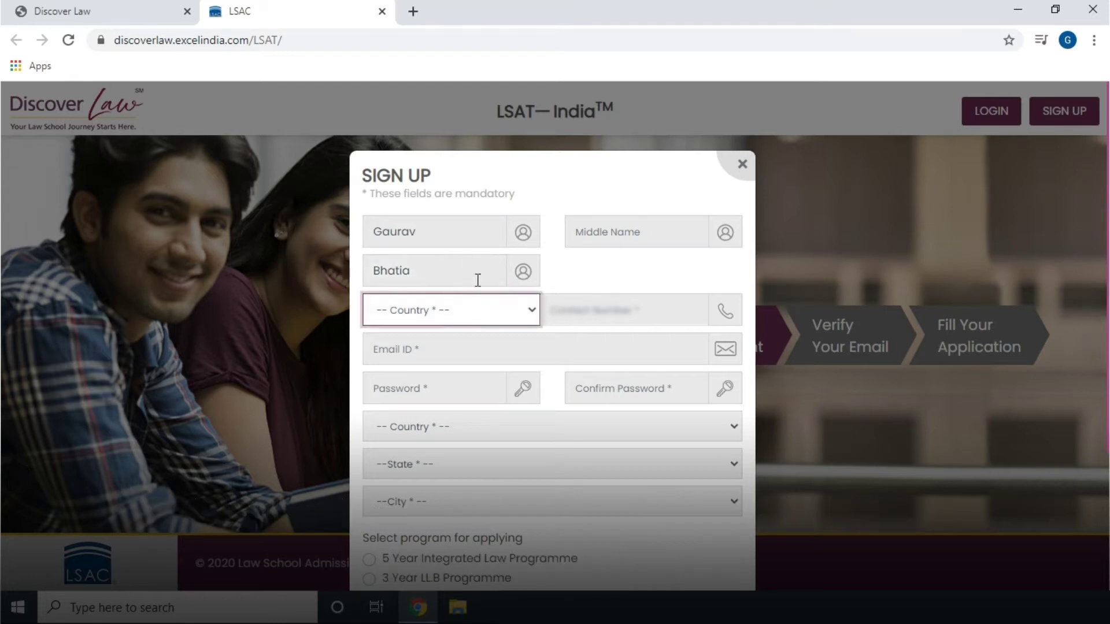
Choose India (91) as the phone country code and begin entering the contact number
click(535, 312)
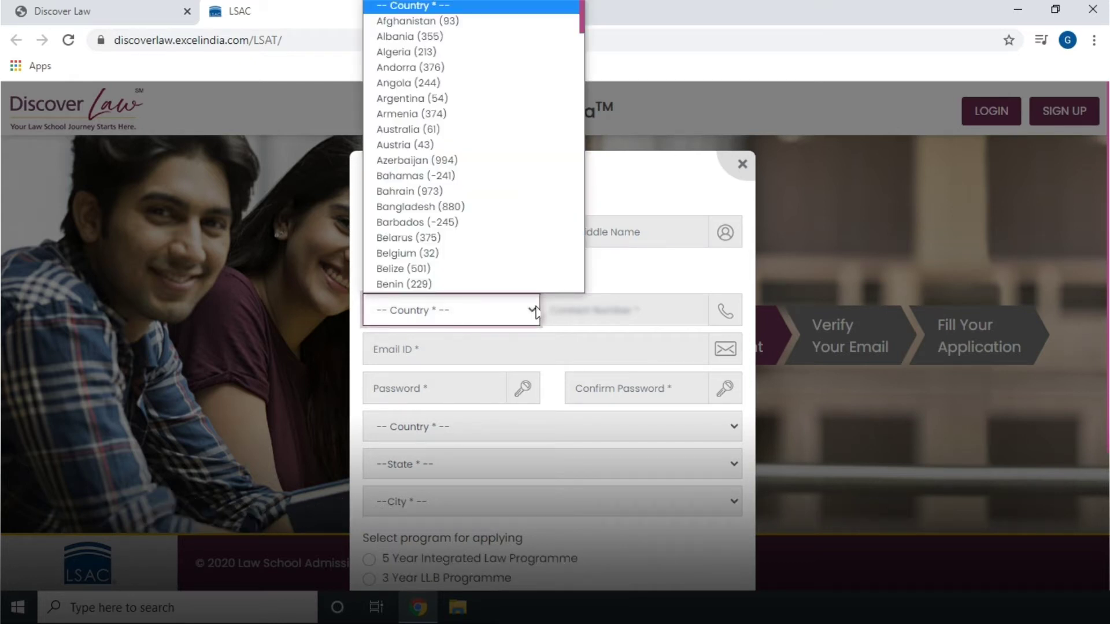
key(i)
scroll(527, 227, down, 2)
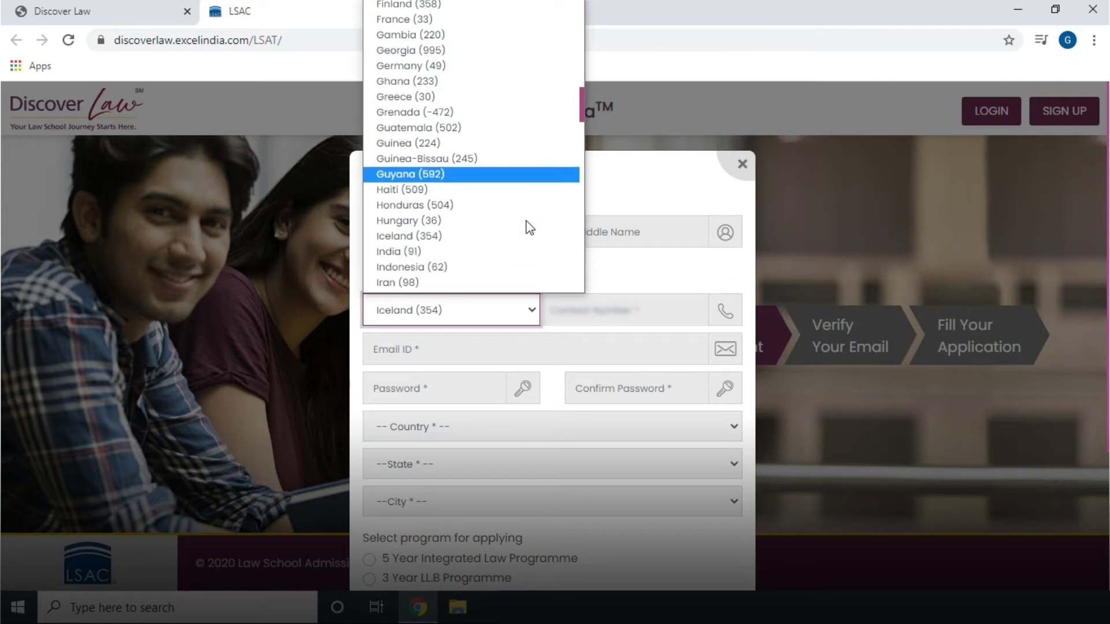
click(496, 235)
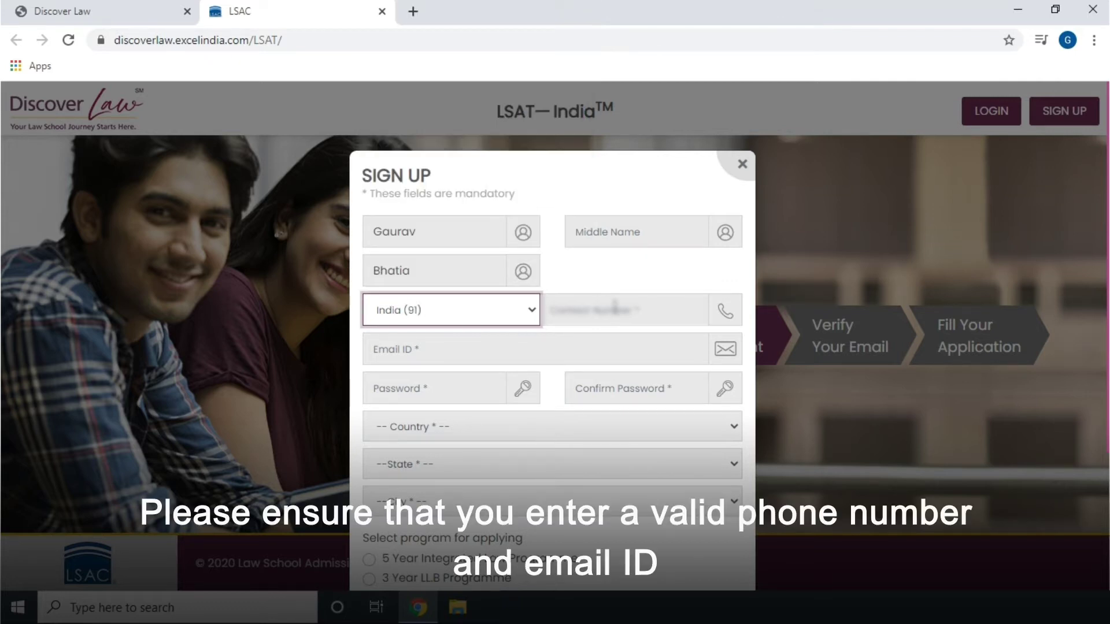
click(629, 314)
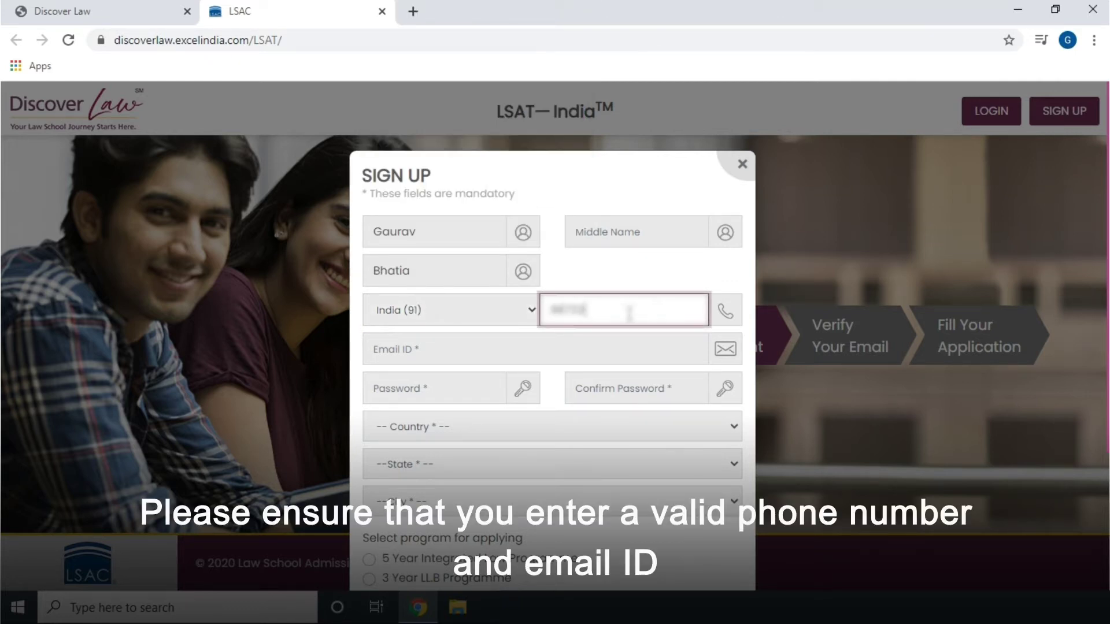
Enter the applicant's e-mail address and a rule-compliant password, then retype it in Confirm Password
click(572, 347)
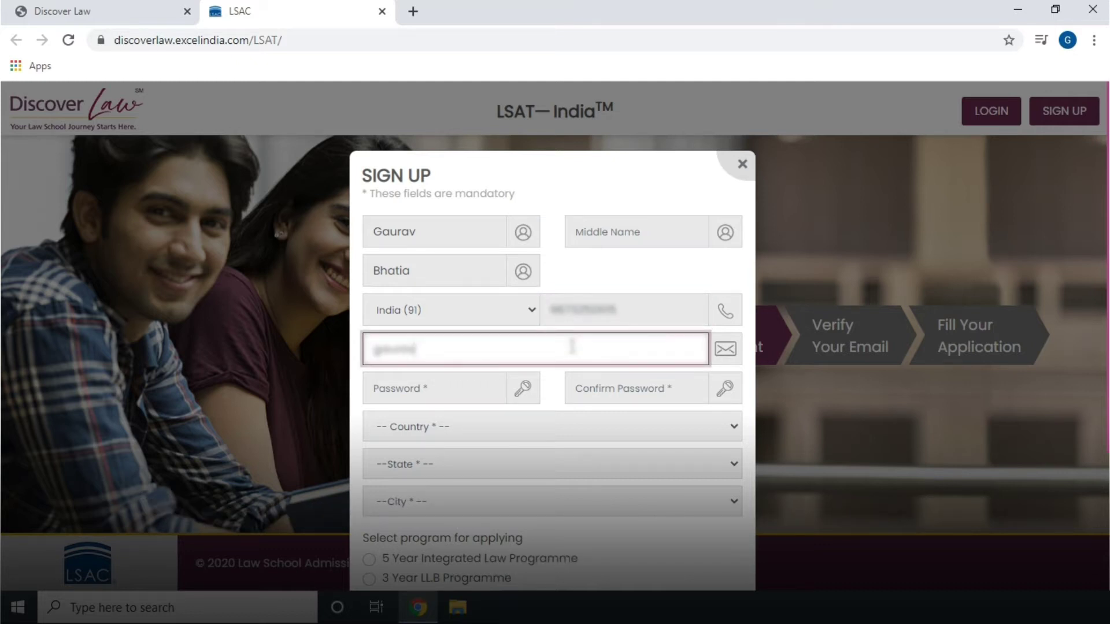
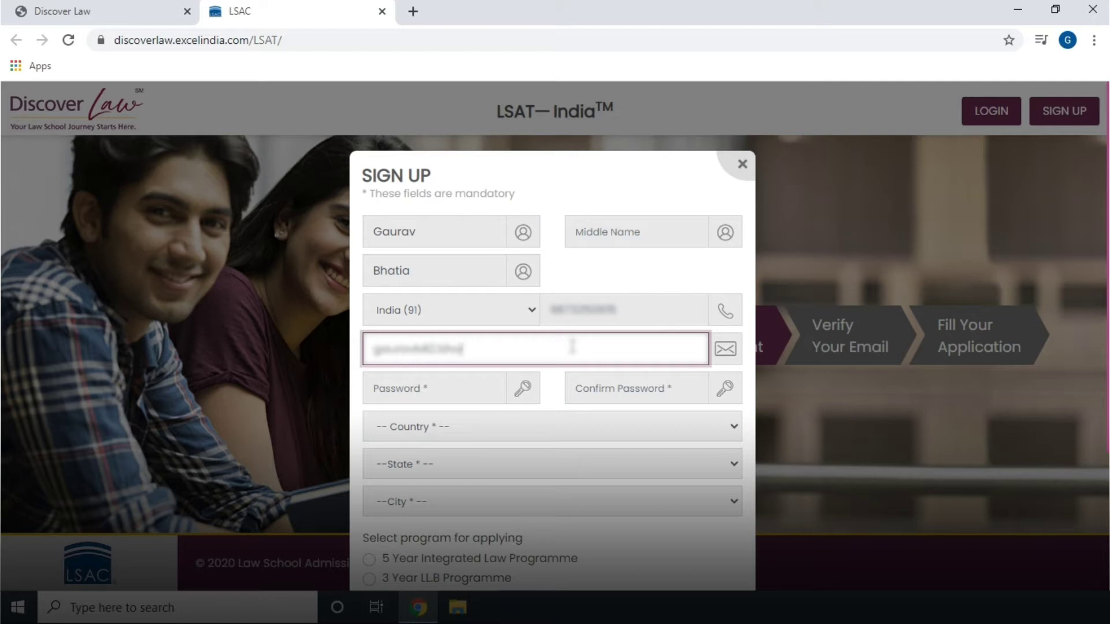
click(476, 392)
text(****)
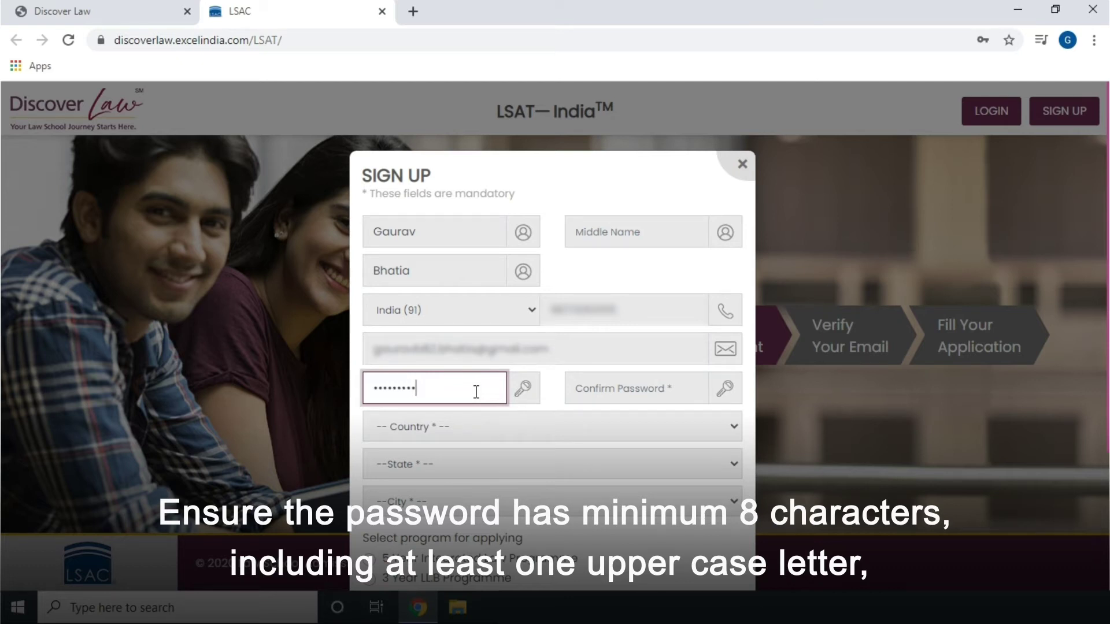
click(599, 389)
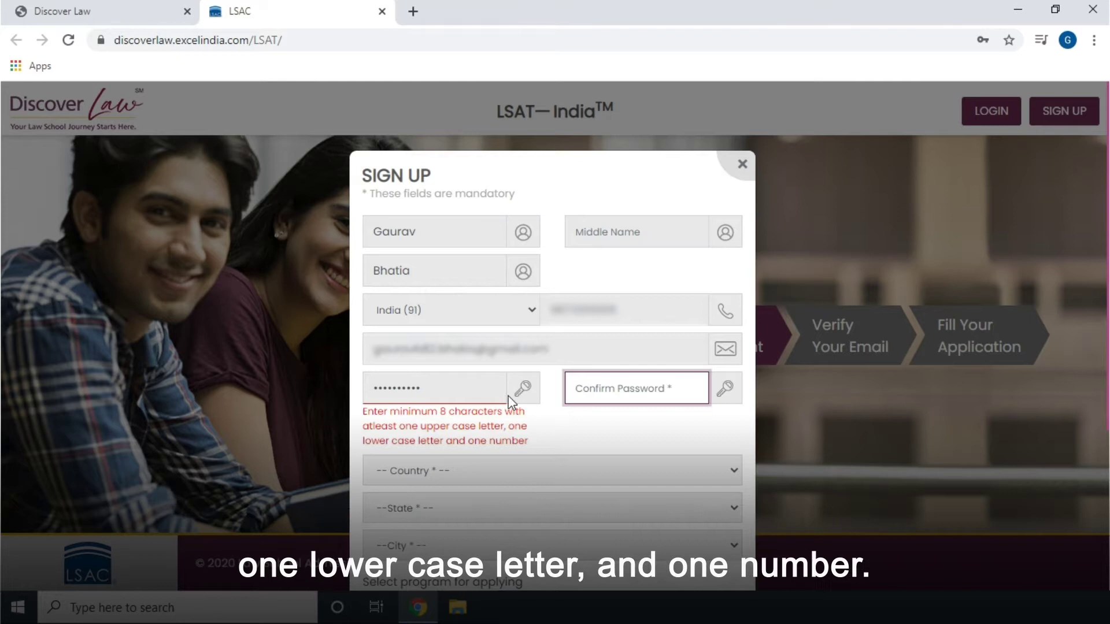
double_click(484, 387)
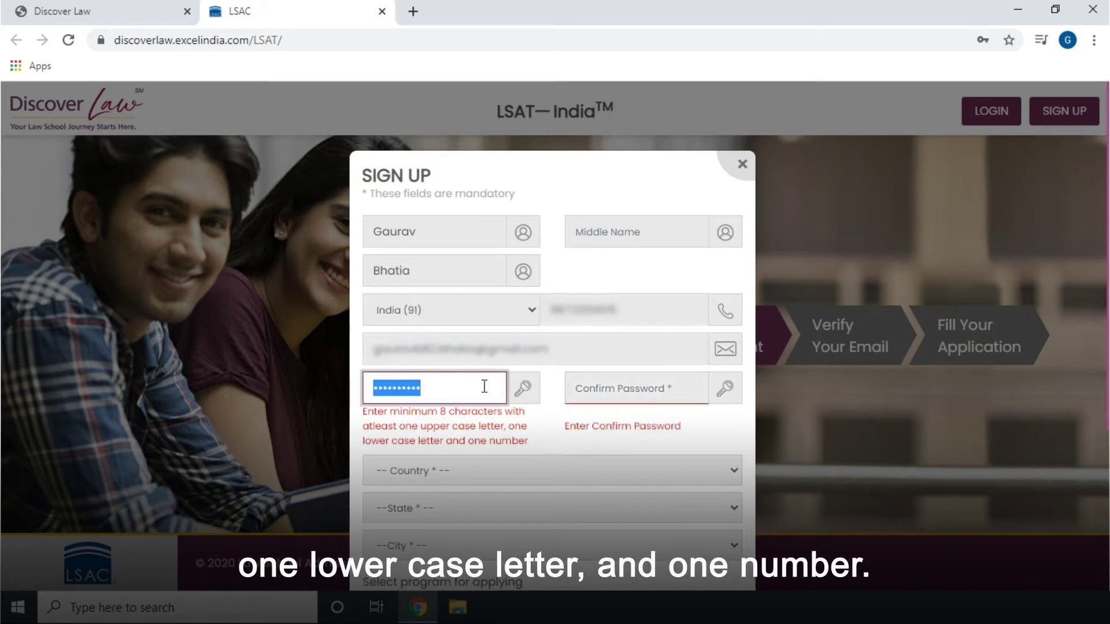
text(*)
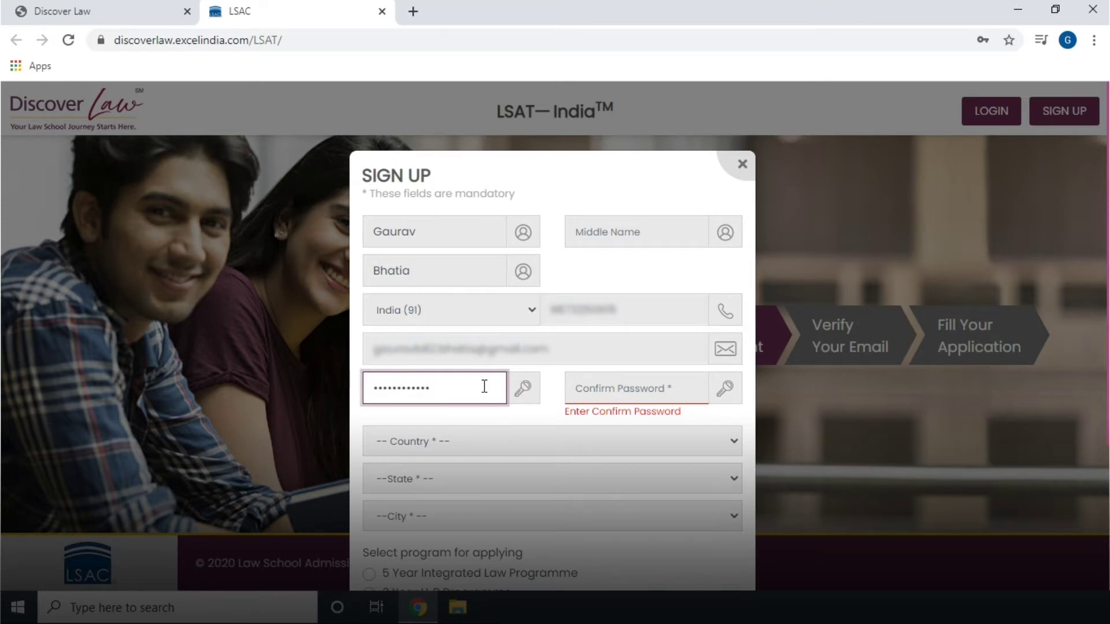
click(593, 386)
text(**)
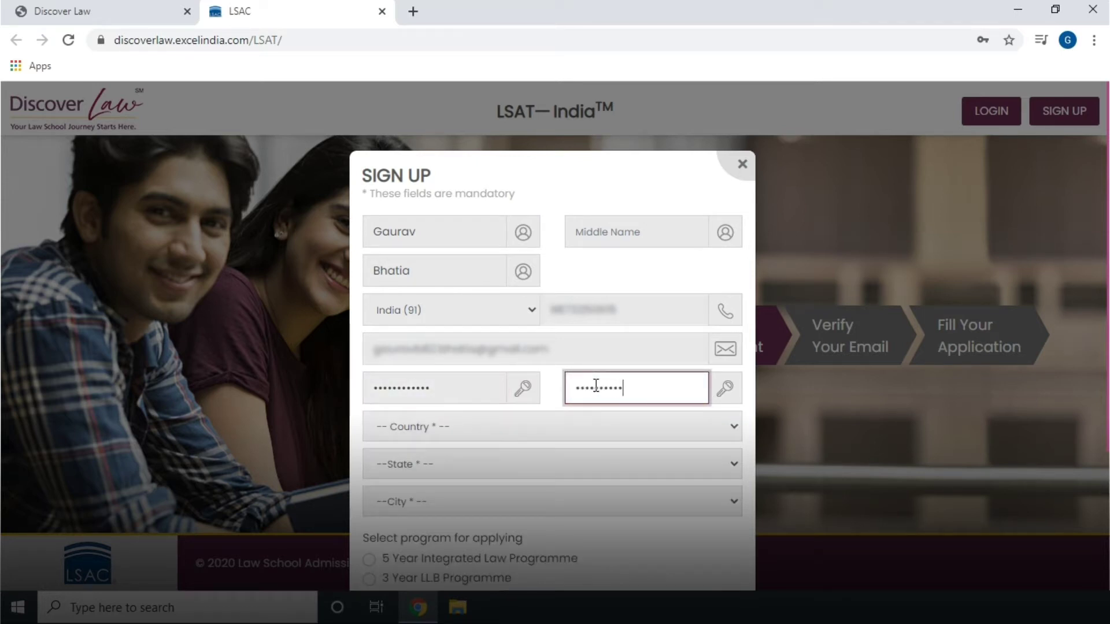
Choose India, Delhi and New Delhi as the address country, state and city
click(577, 433)
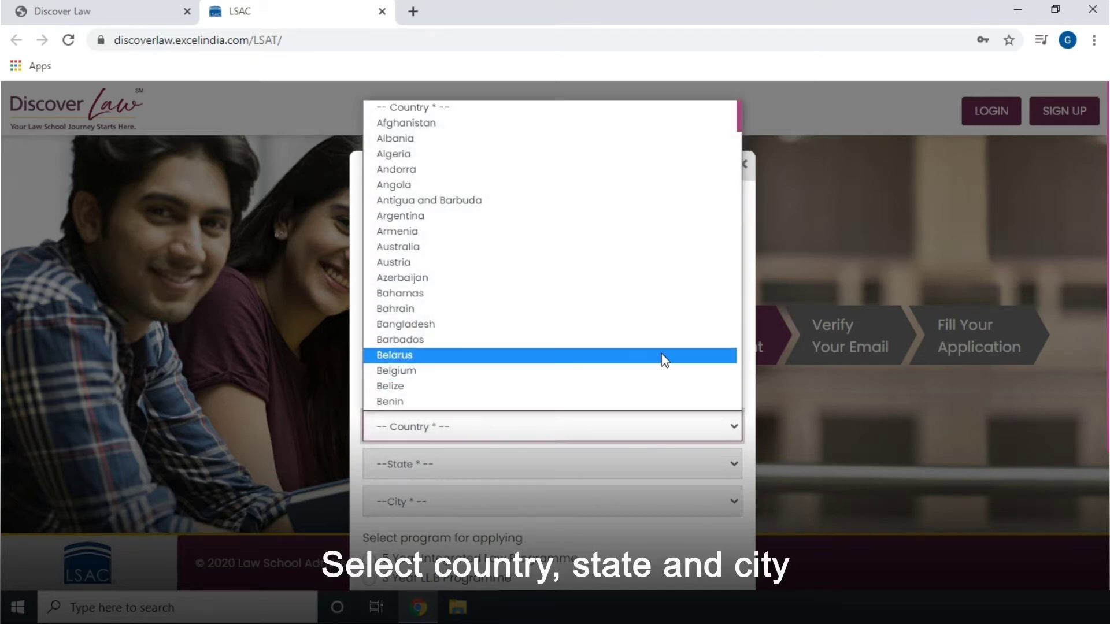
scroll(661, 359, down, 2)
drag(739, 128, 738, 223)
click(562, 294)
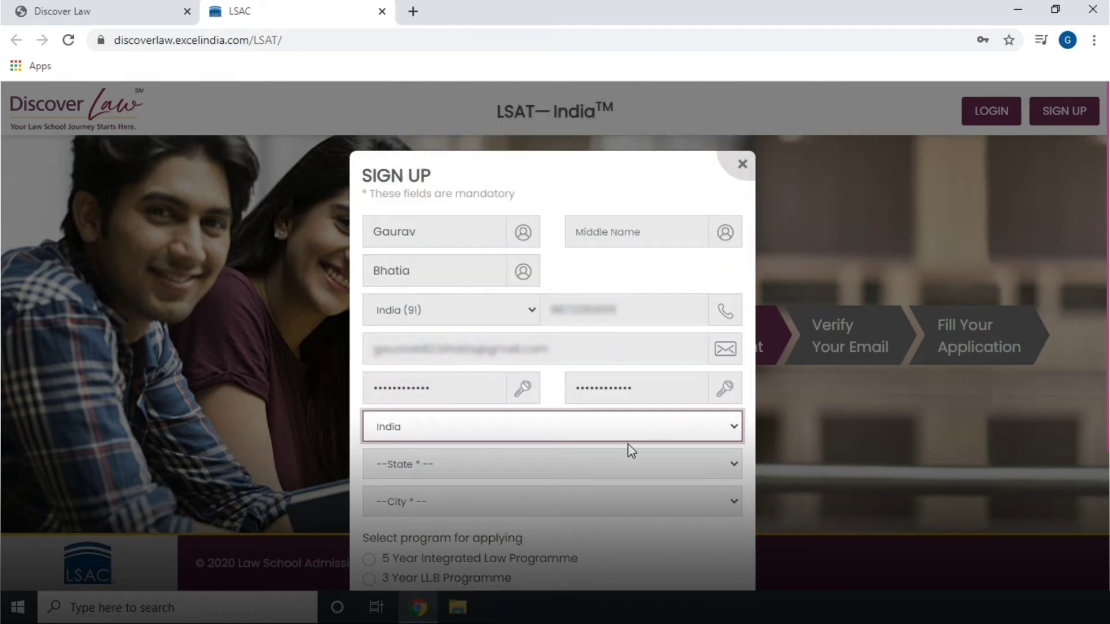
click(655, 461)
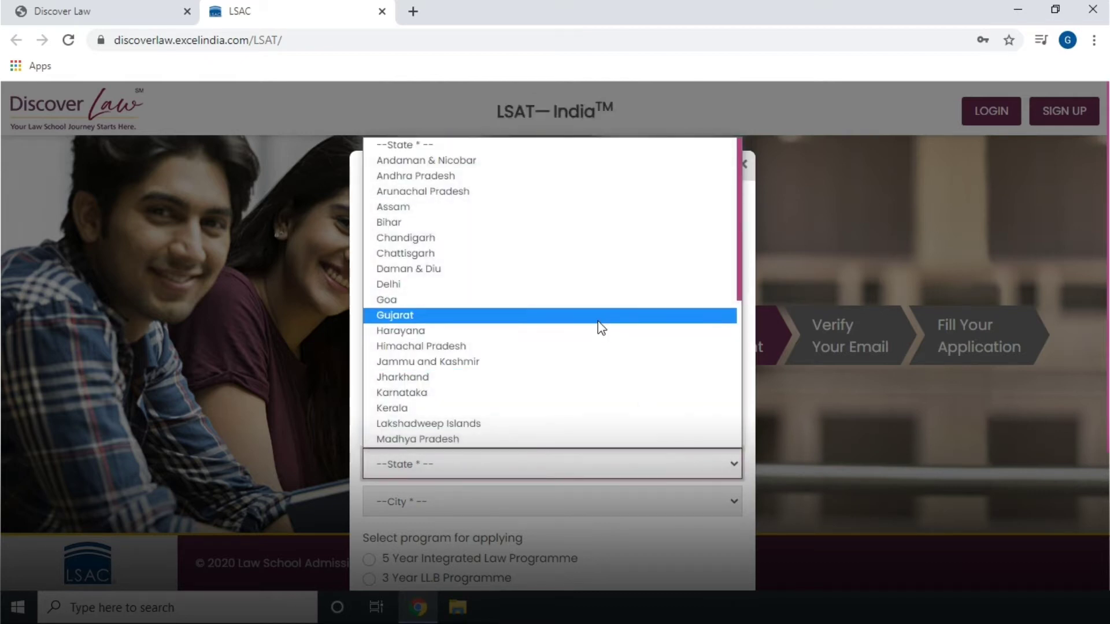
click(584, 292)
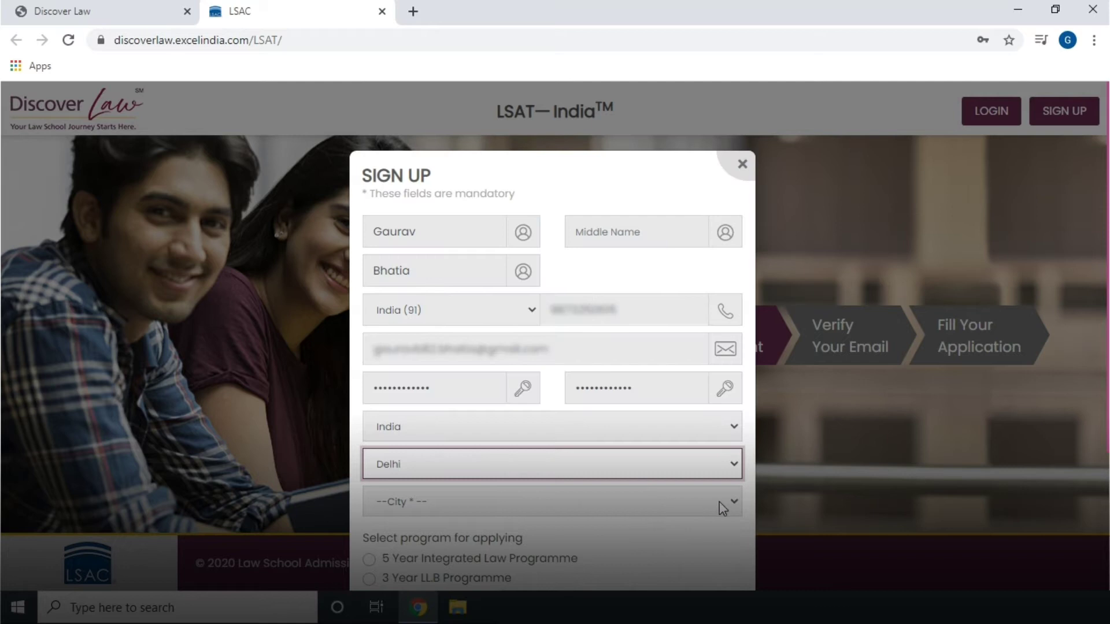
click(728, 503)
click(648, 555)
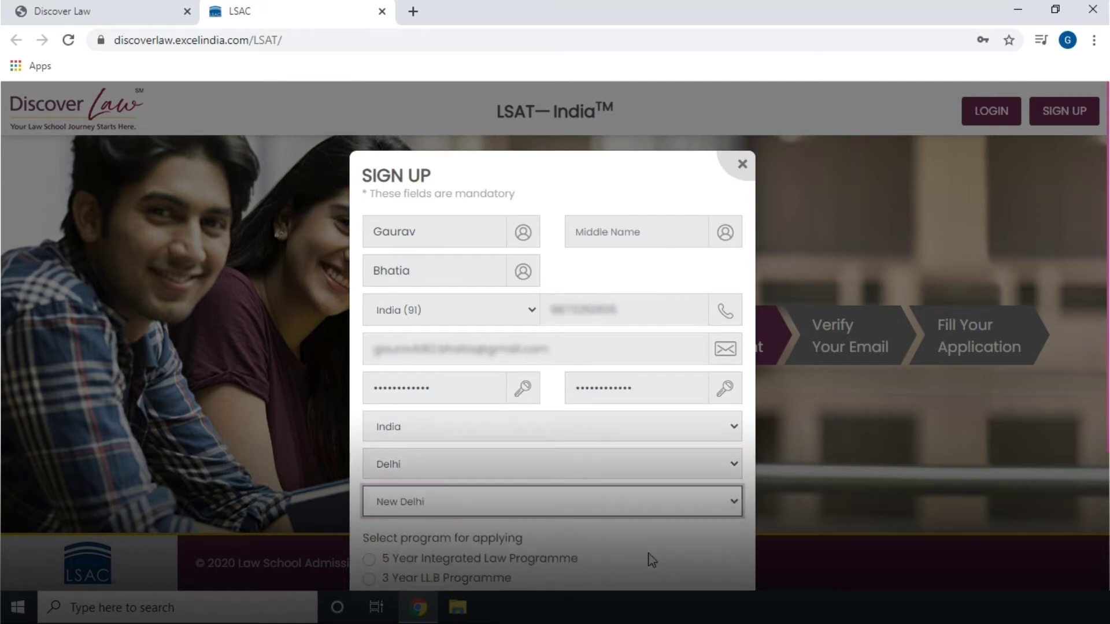
scroll(653, 548, down, 3)
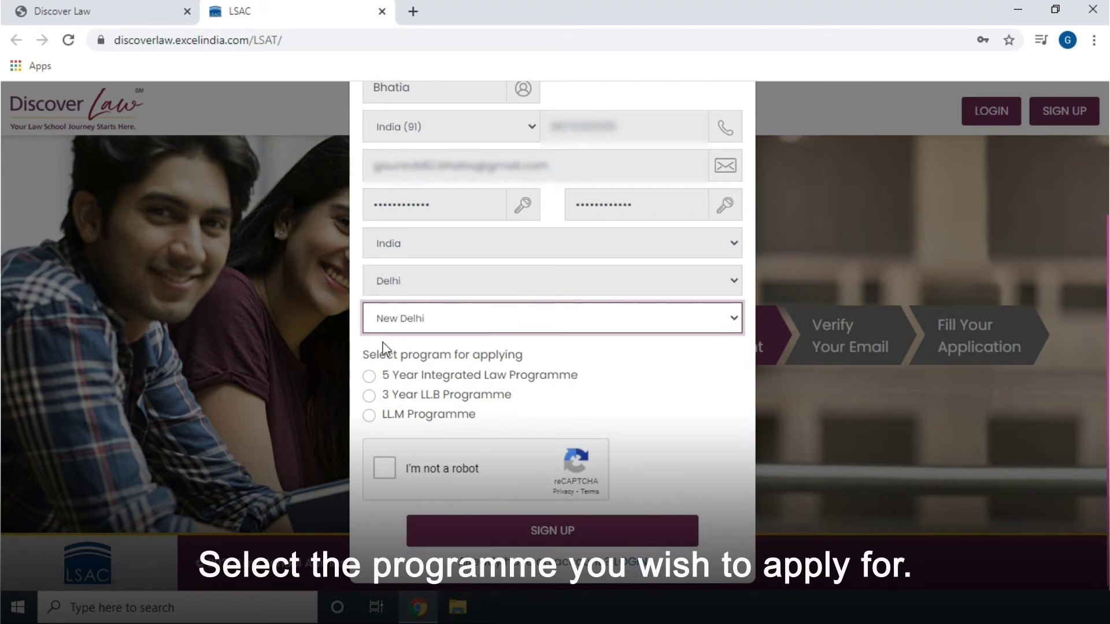
Pick the 5 Year Integrated Law Programme, pass the robot check, sign up, and follow the emailed verification link
click(369, 377)
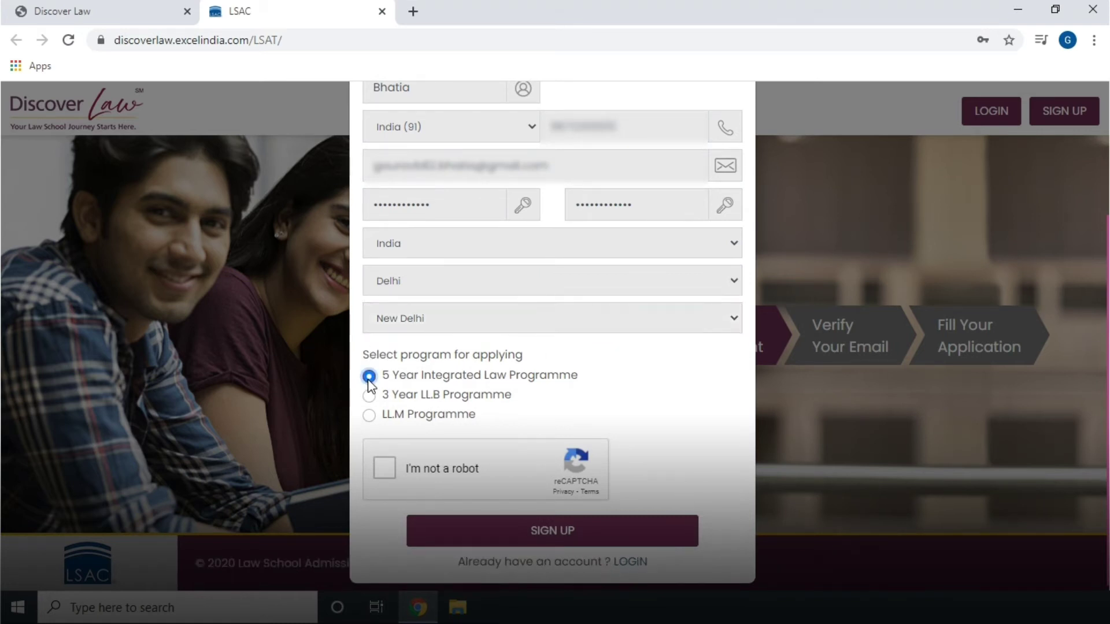
click(384, 468)
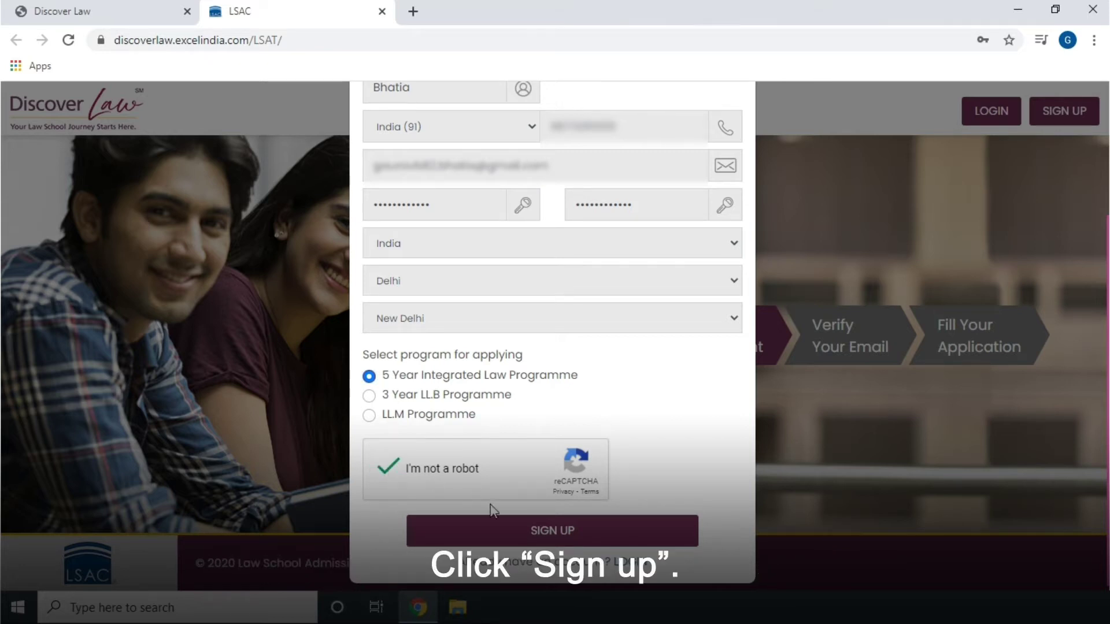
click(521, 530)
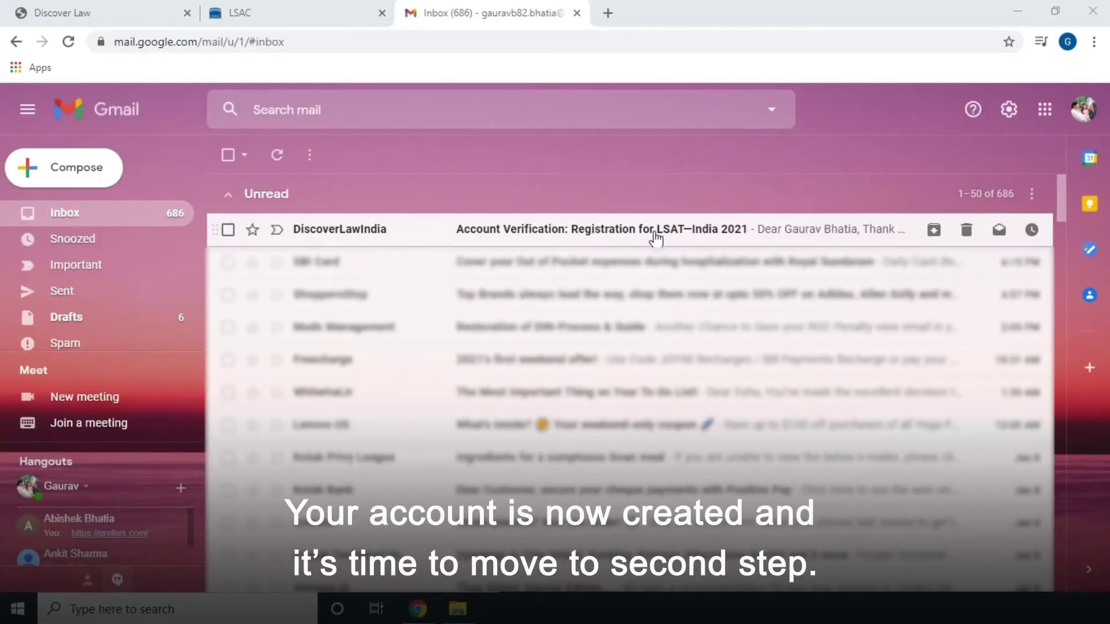
click(655, 234)
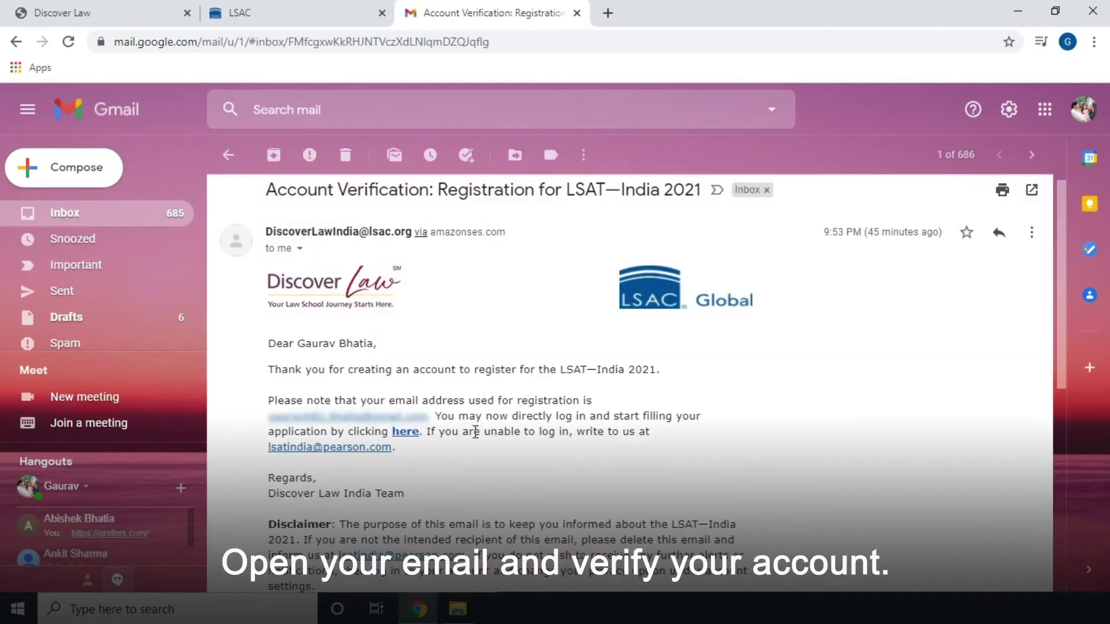
click(420, 432)
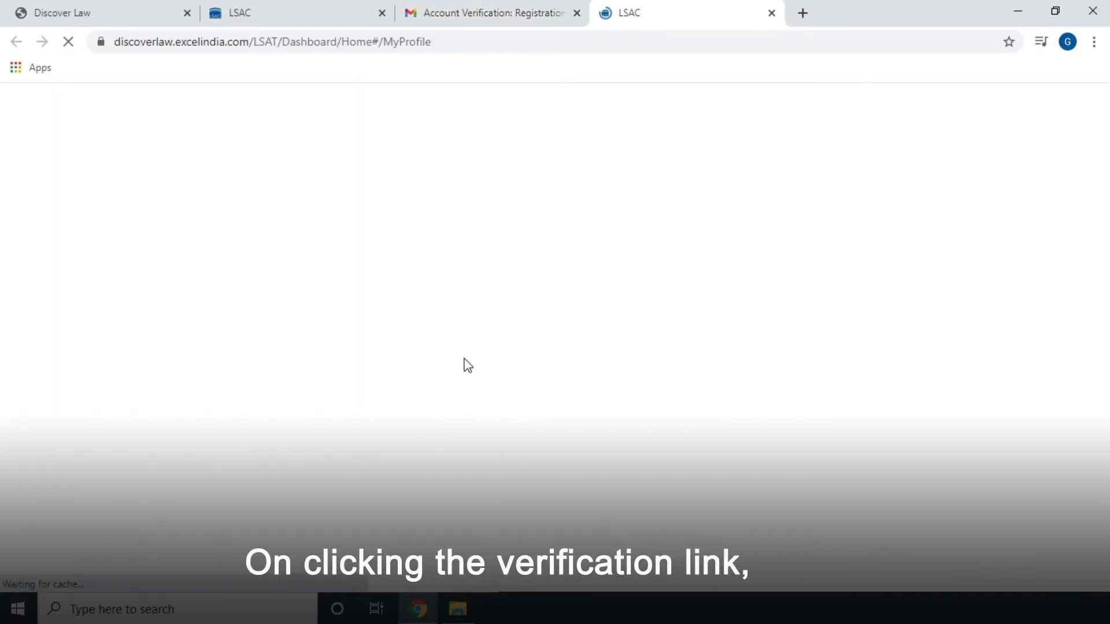
scroll(592, 314, down, 1)
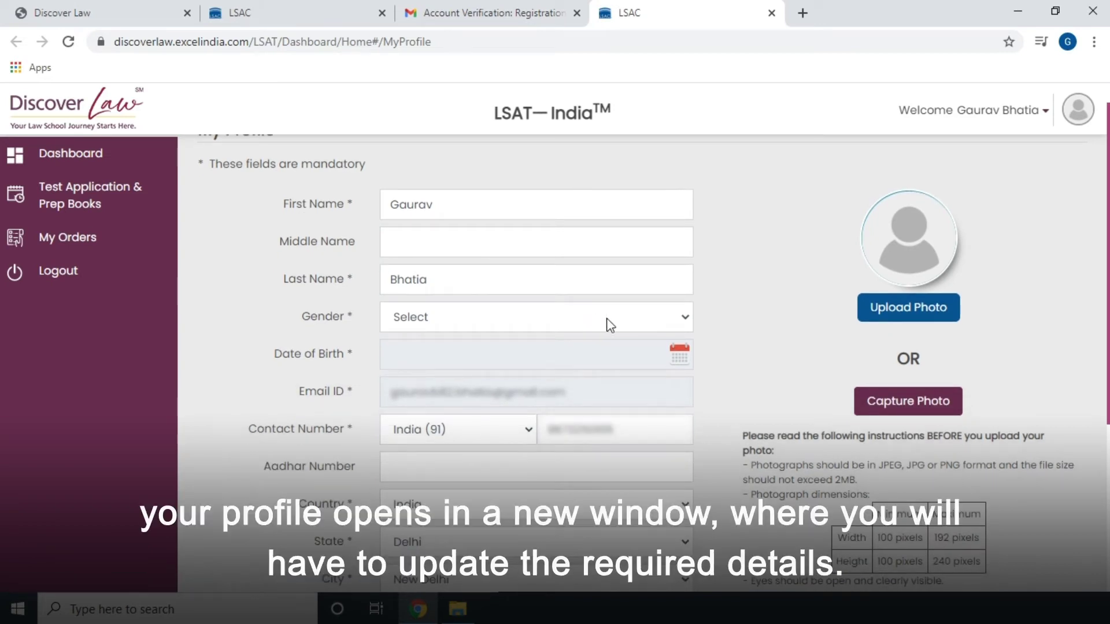
click(662, 320)
click(650, 363)
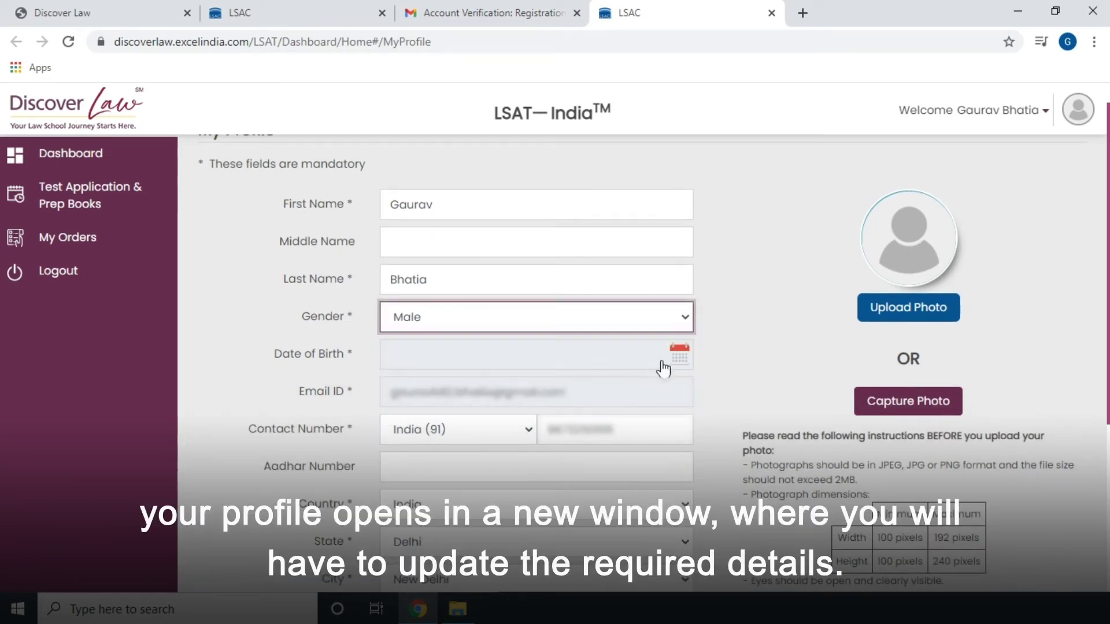
click(678, 363)
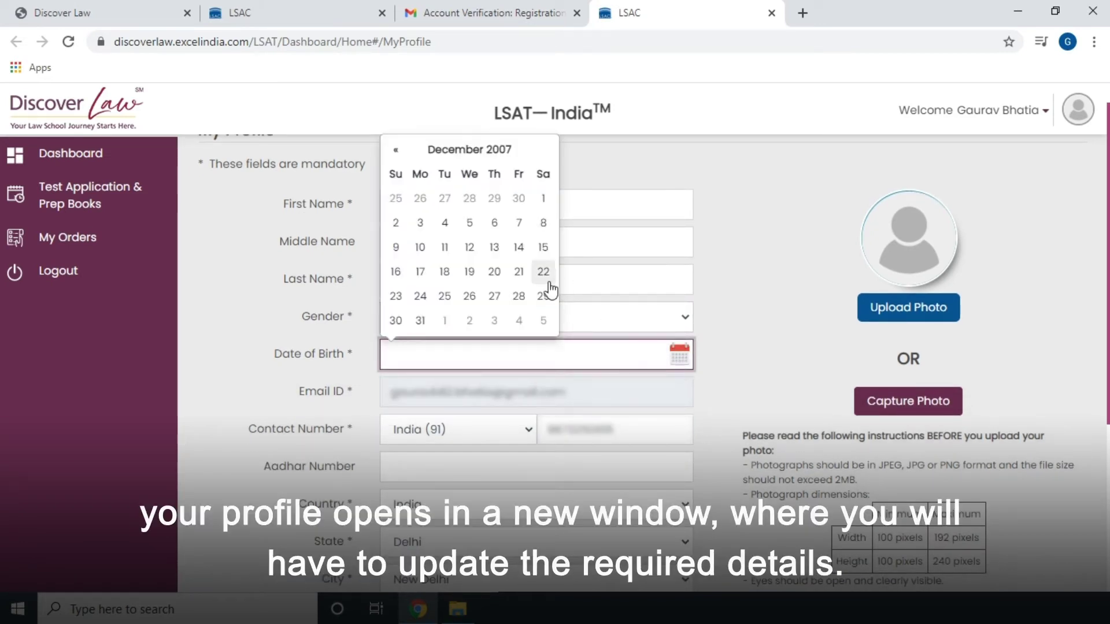
click(466, 151)
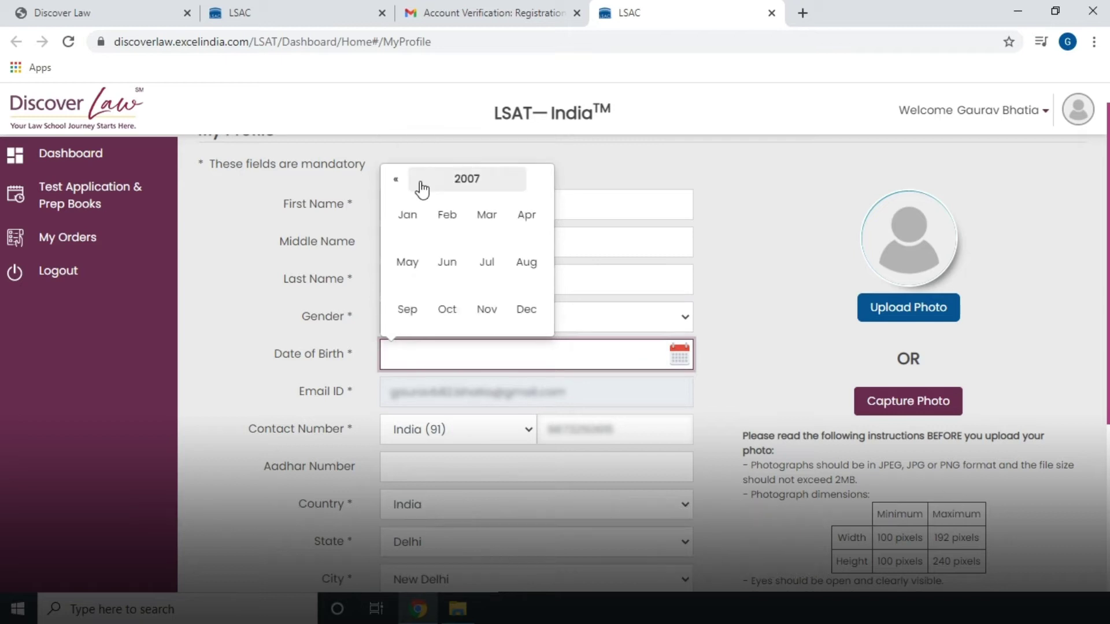
click(396, 181)
click(397, 181)
click(396, 181)
click(396, 180)
click(397, 181)
click(396, 180)
click(396, 180)
click(396, 180)
click(396, 180)
click(396, 180)
click(397, 180)
click(397, 181)
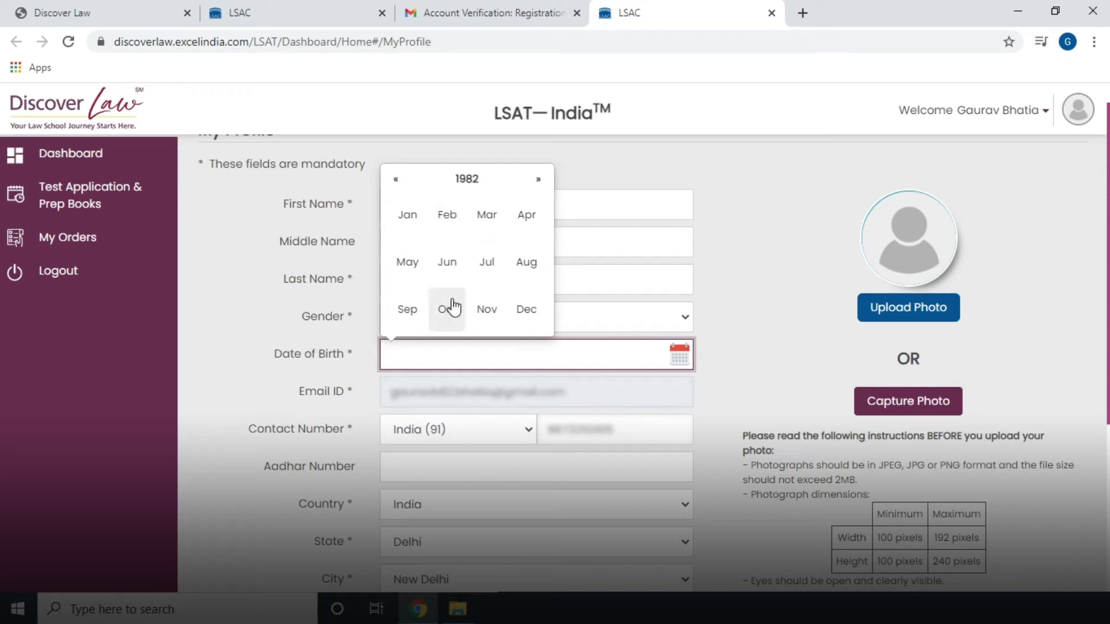
click(408, 311)
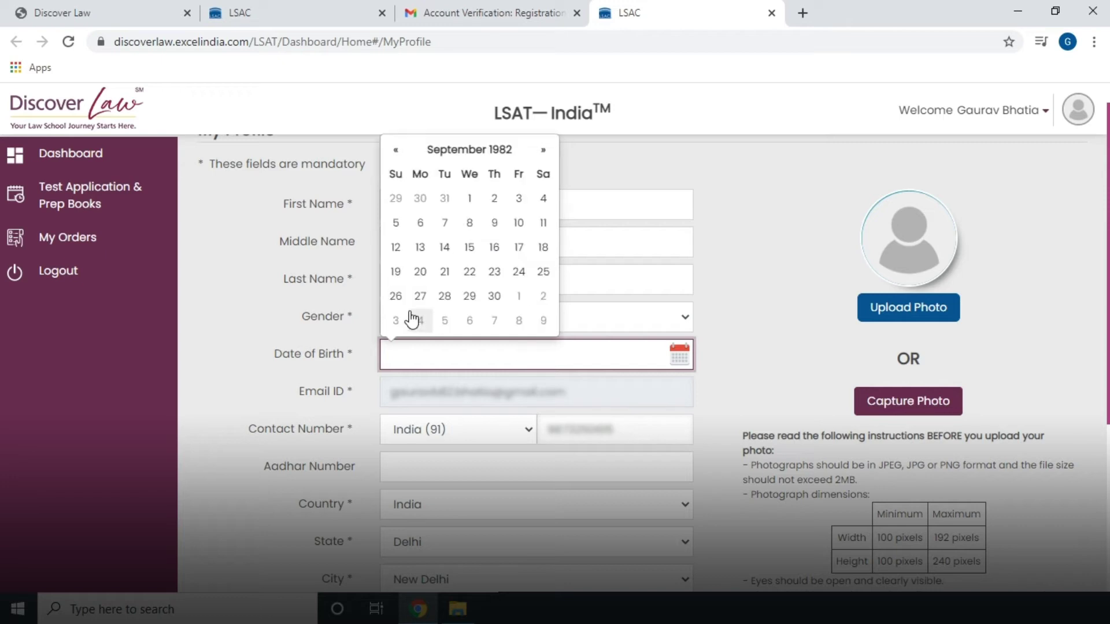
click(471, 199)
Enter the applicant's Aadhar number
scroll(662, 413, down, 1)
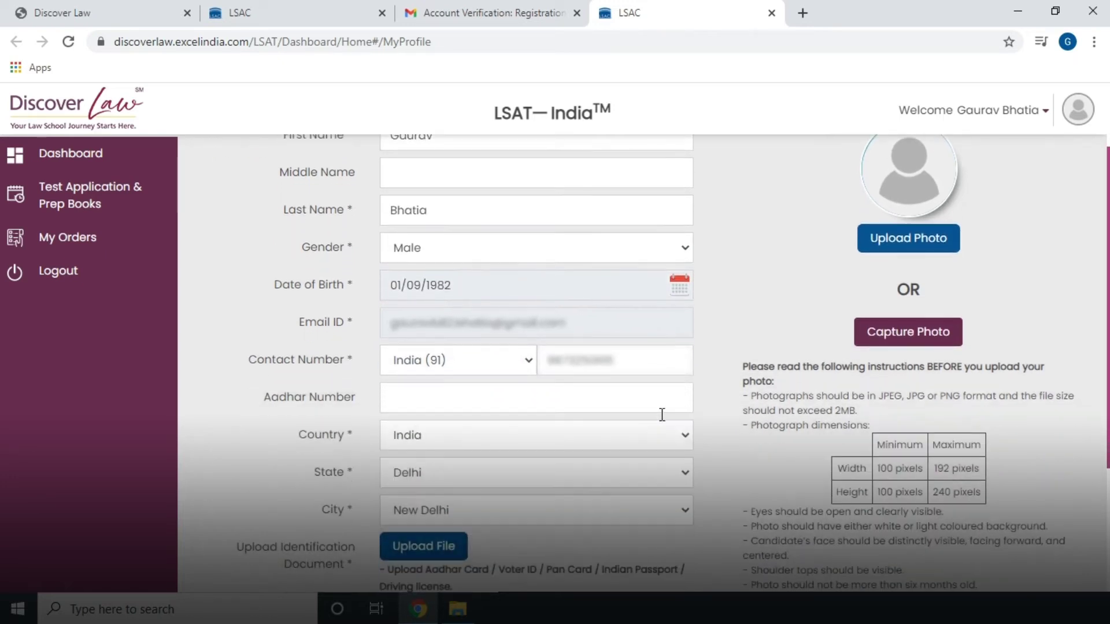
click(620, 406)
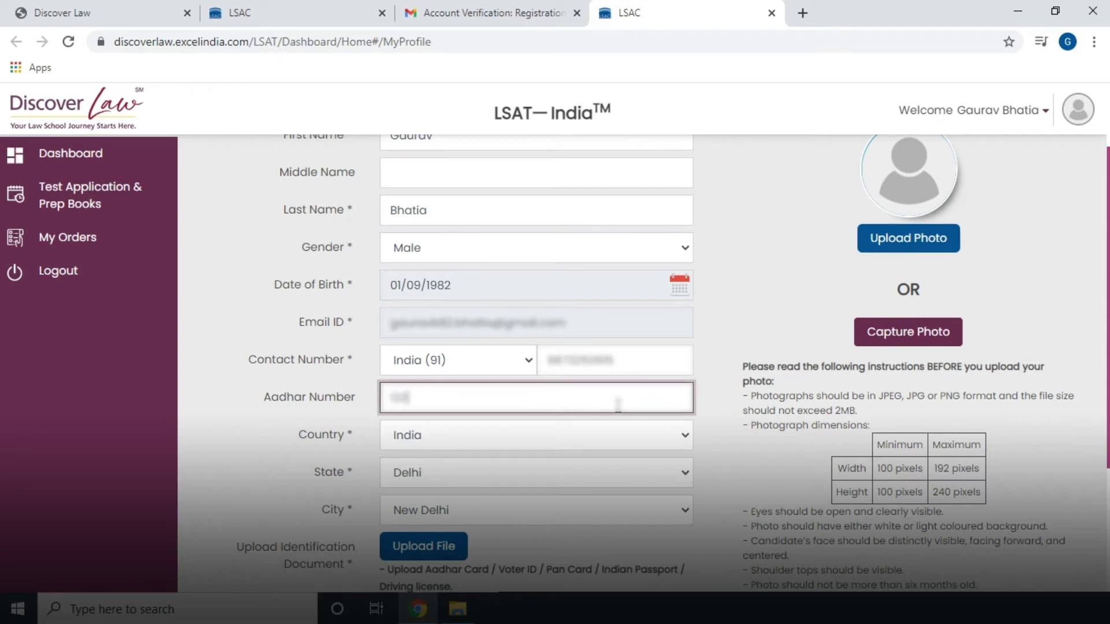
text(1234 5678 1234)
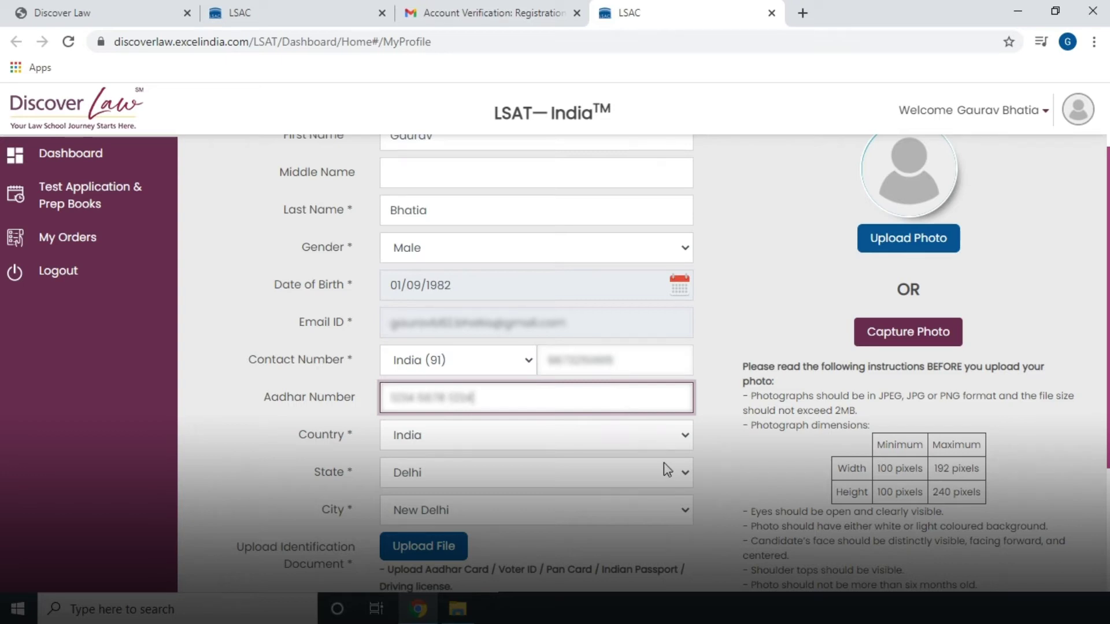
scroll(692, 483, down, 2)
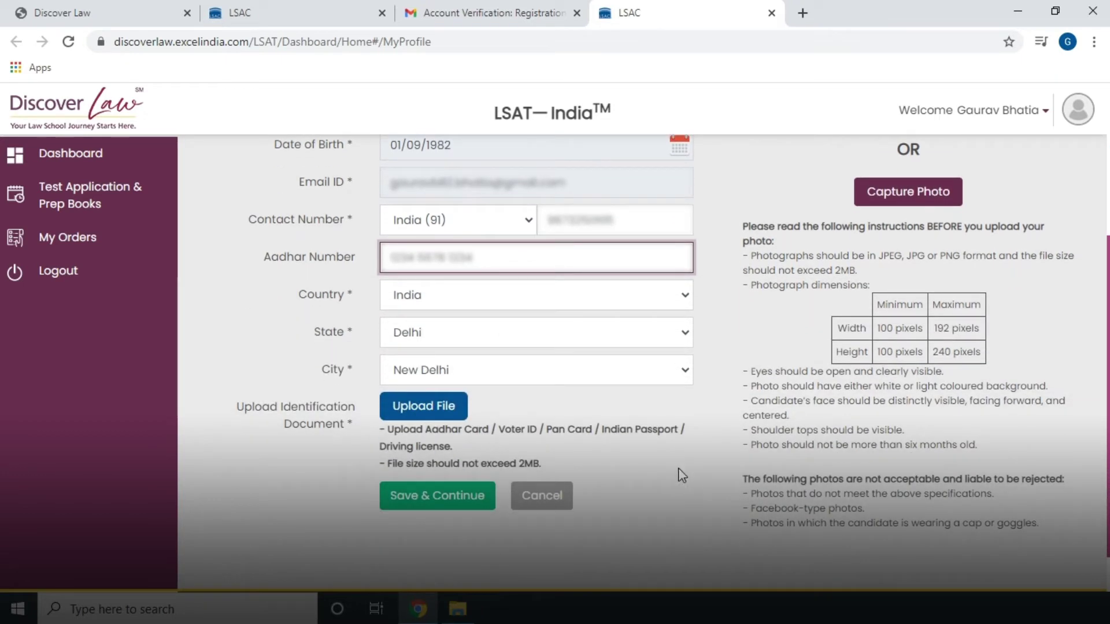
Upload GB_Aadhar.jpg as the identification document
click(439, 408)
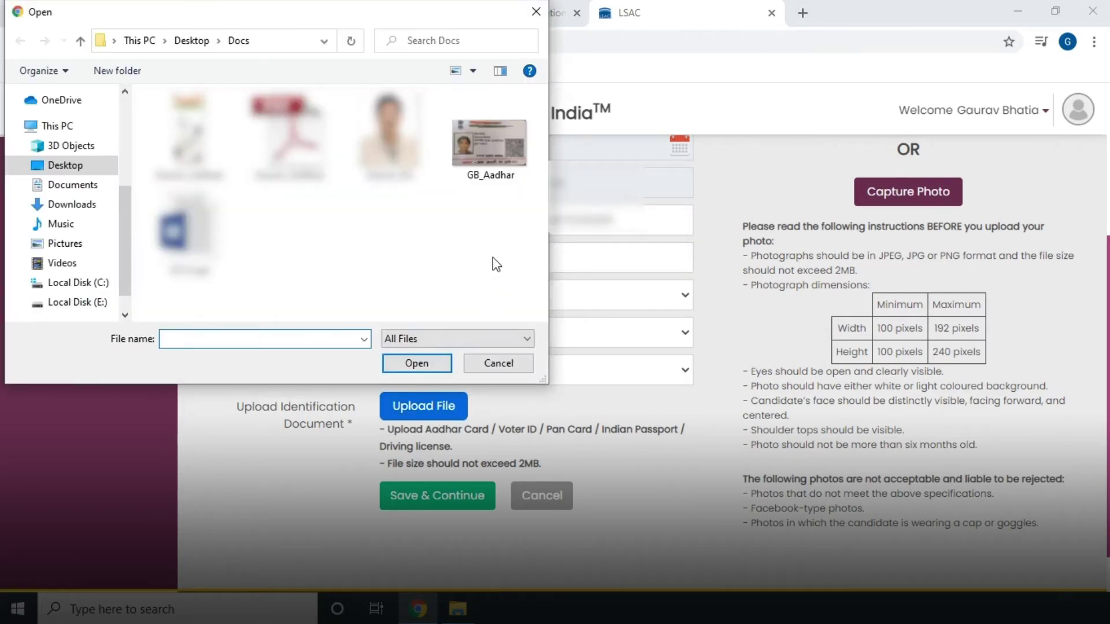
double_click(489, 163)
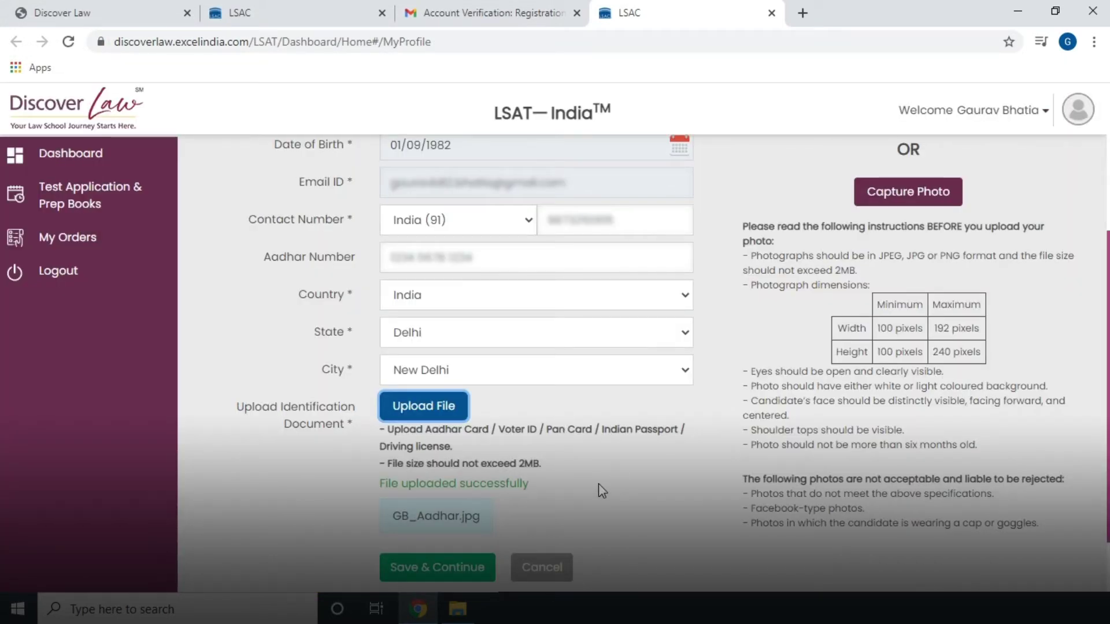
scroll(689, 410, up, 3)
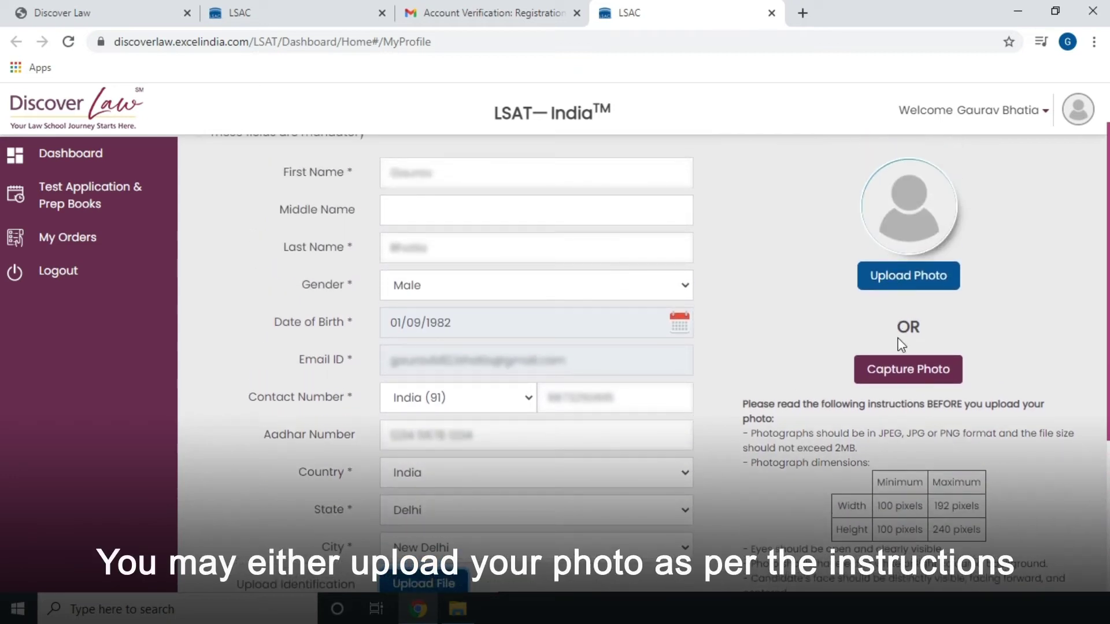
Capture and keep a webcam profile photo, then Save & Continue the profile
click(901, 380)
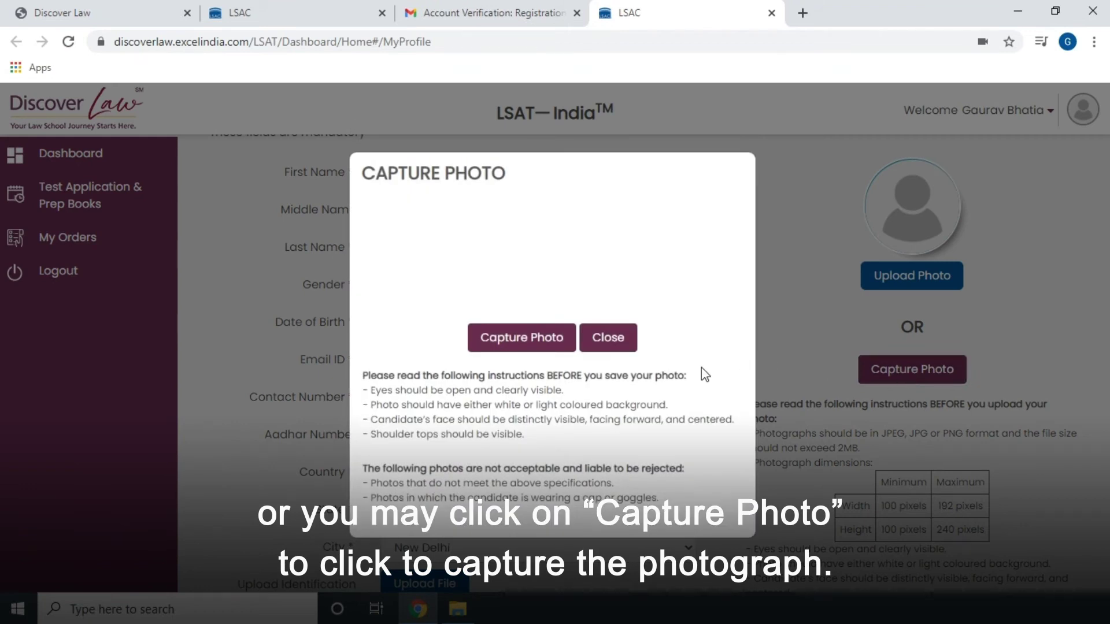
click(549, 341)
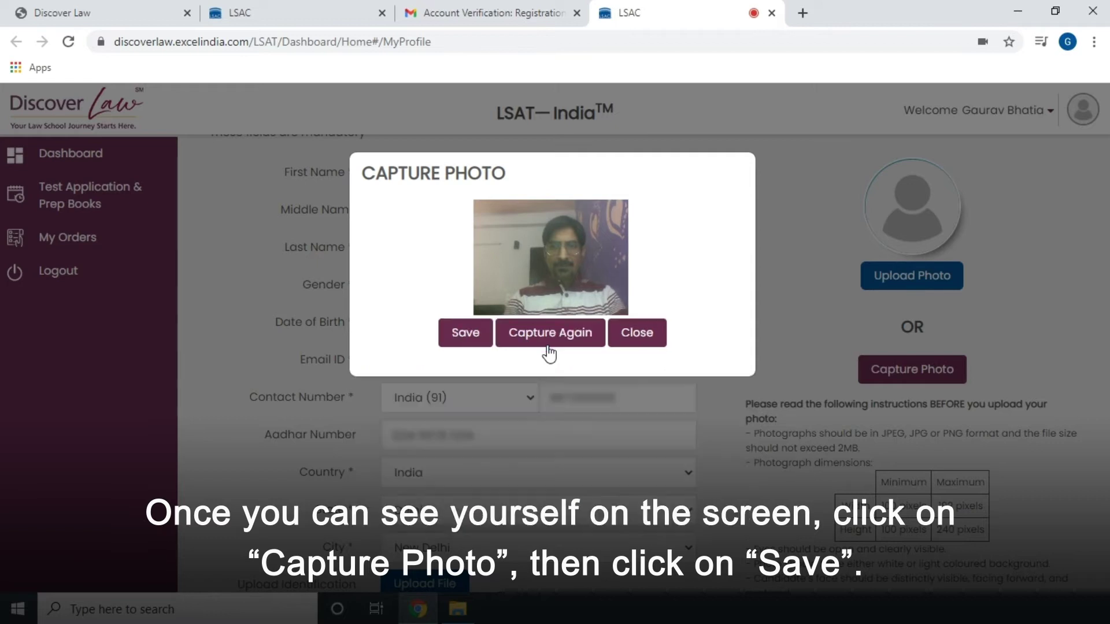
click(470, 336)
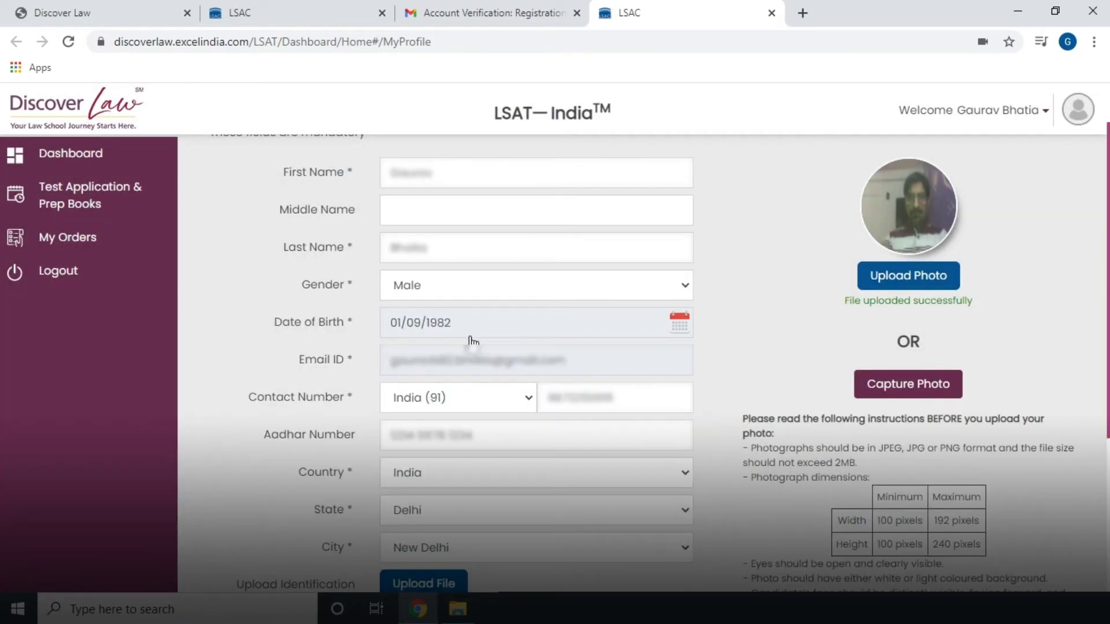
scroll(671, 391, down, 3)
scroll(670, 392, down, 1)
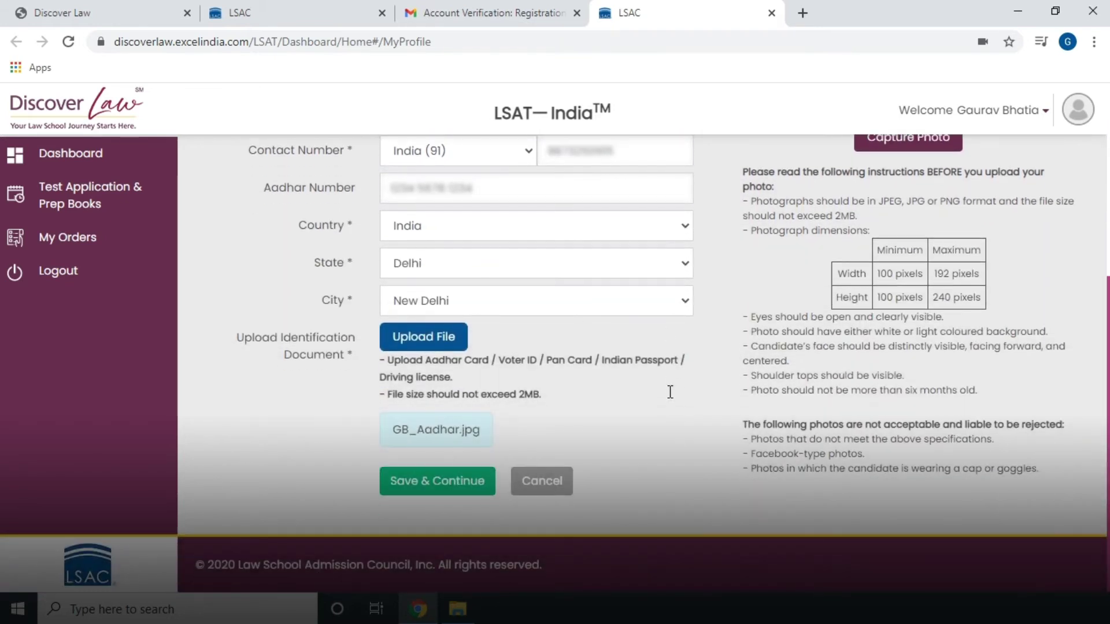
click(464, 485)
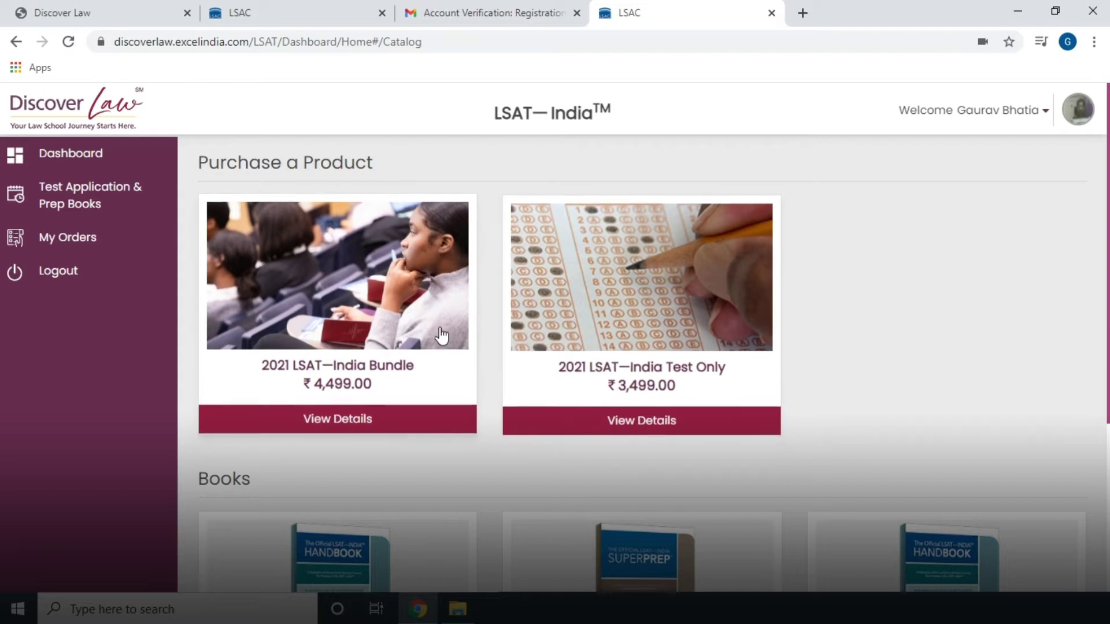
Review the 2021 LSAT—India Bundle details and choose Apply Now
click(366, 422)
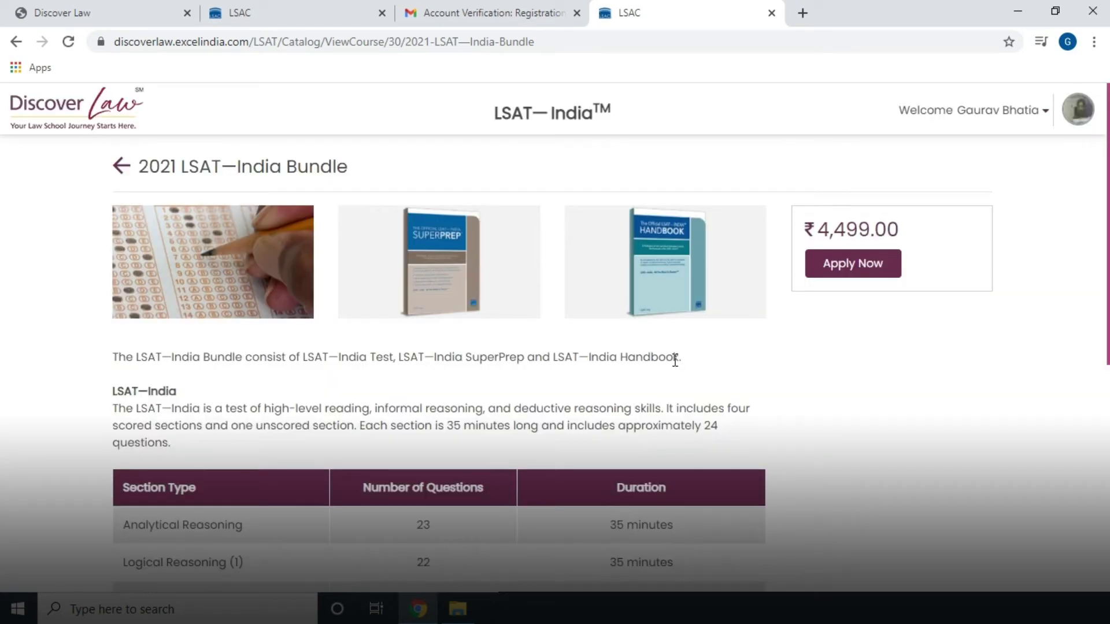
scroll(670, 361, down, 3)
scroll(674, 360, down, 5)
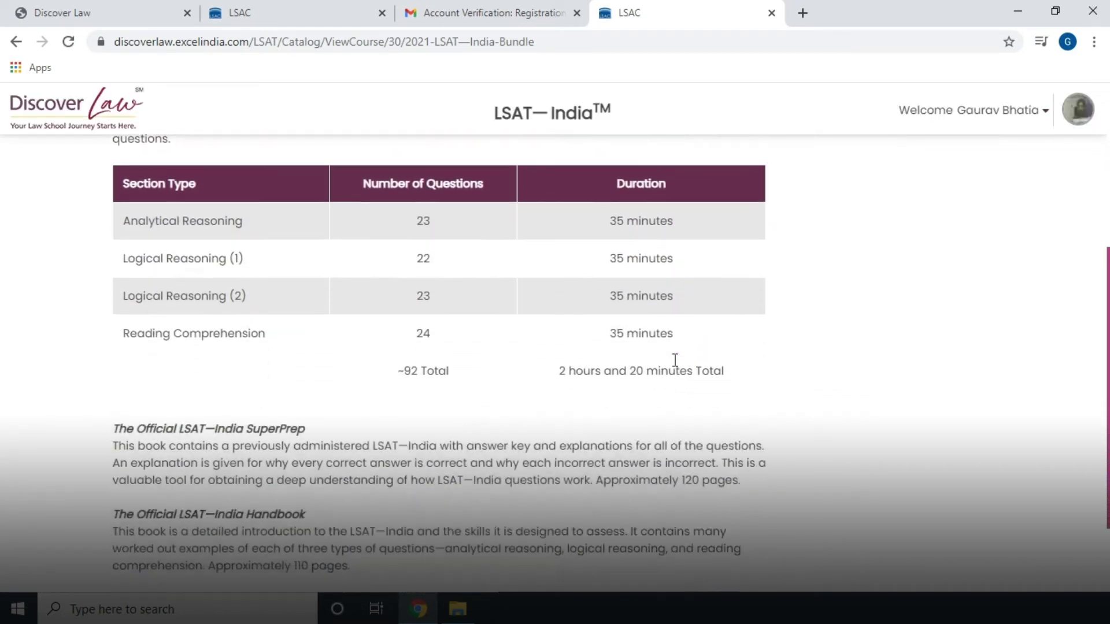
scroll(675, 360, up, 7)
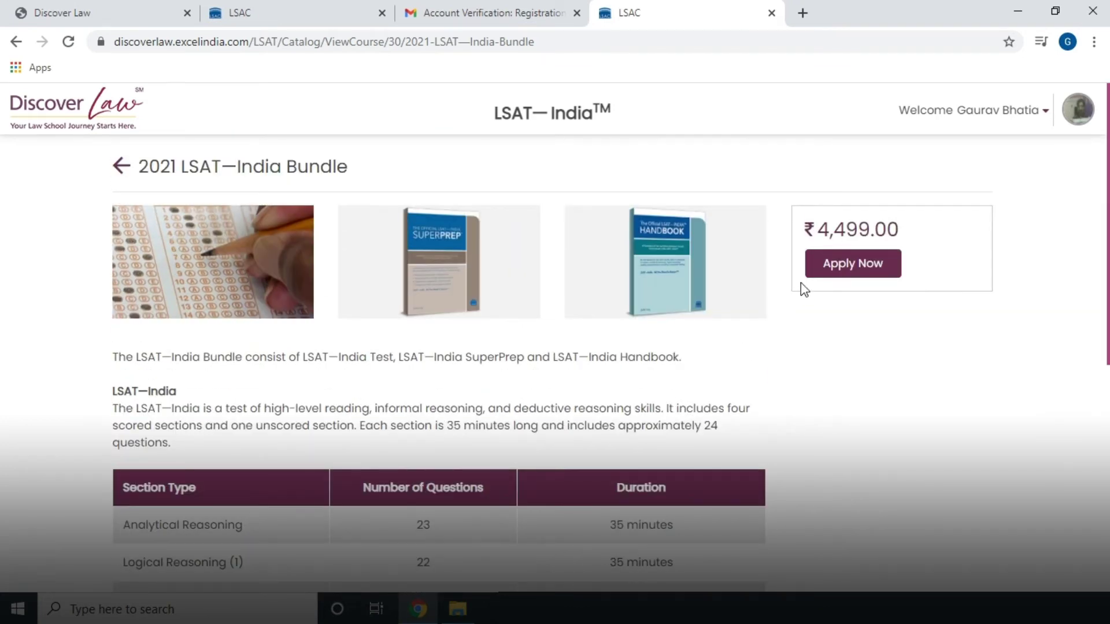
click(837, 266)
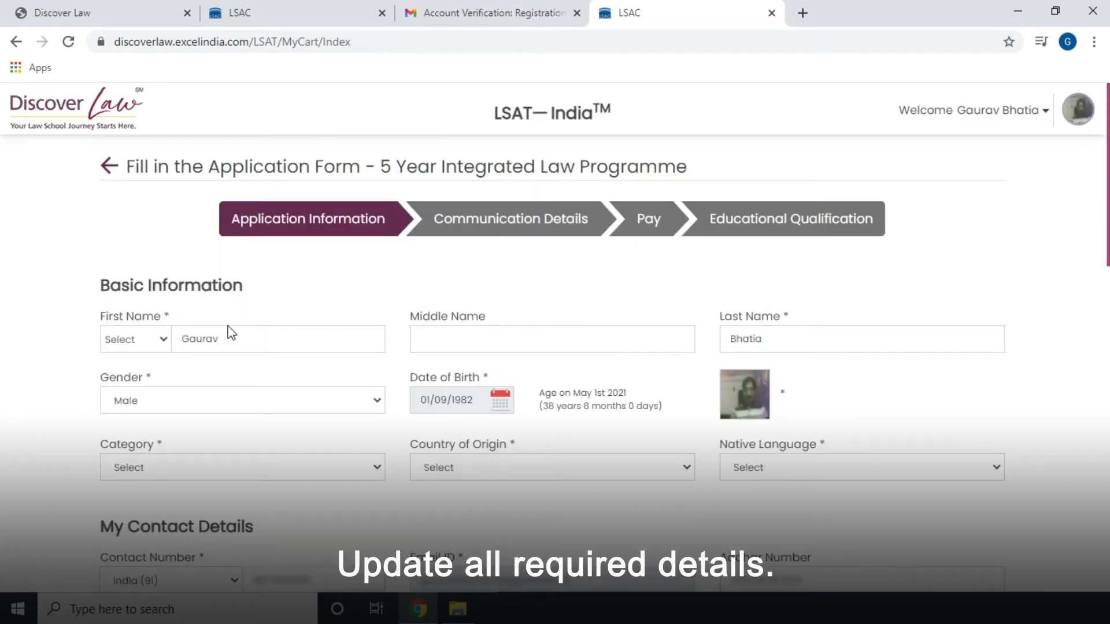
Set the name title to Mr. and the category to General
click(163, 340)
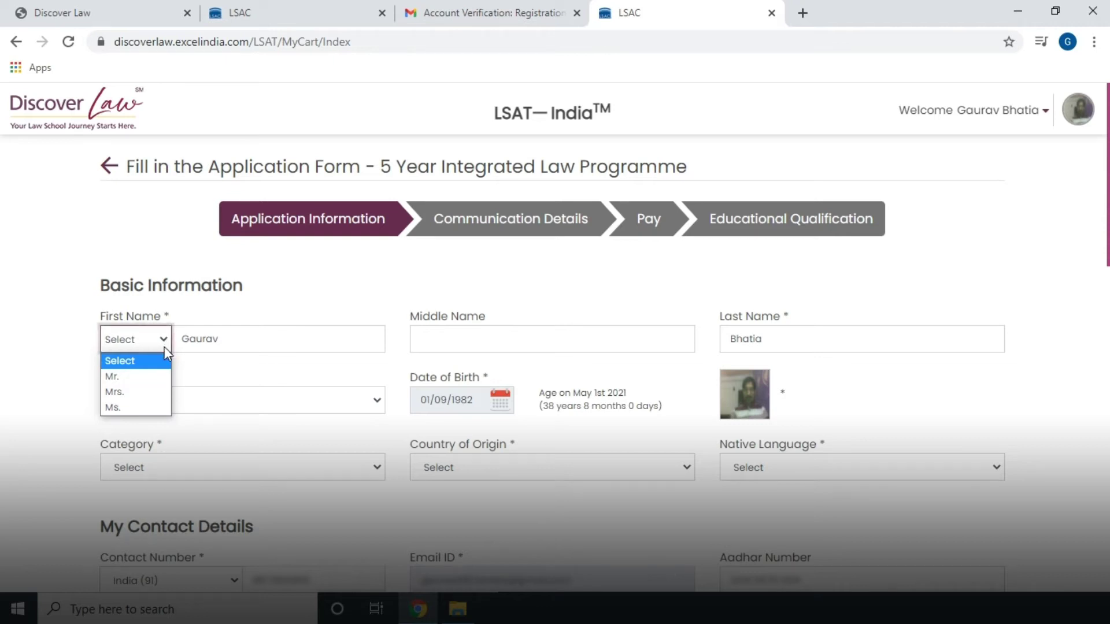
click(161, 379)
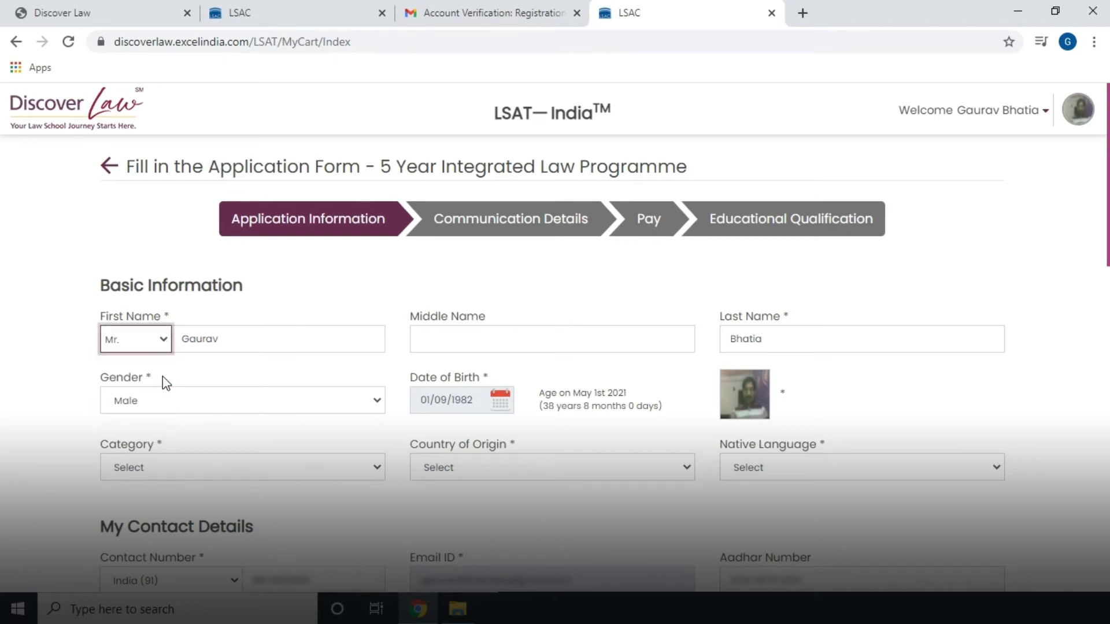
scroll(399, 413, down, 1)
click(377, 398)
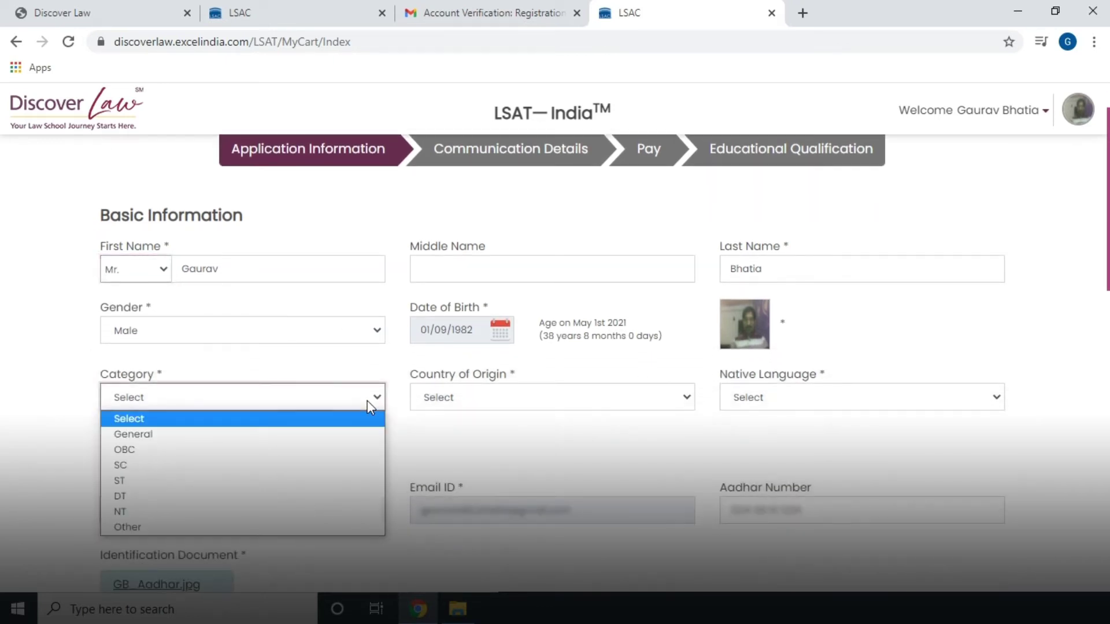
click(347, 435)
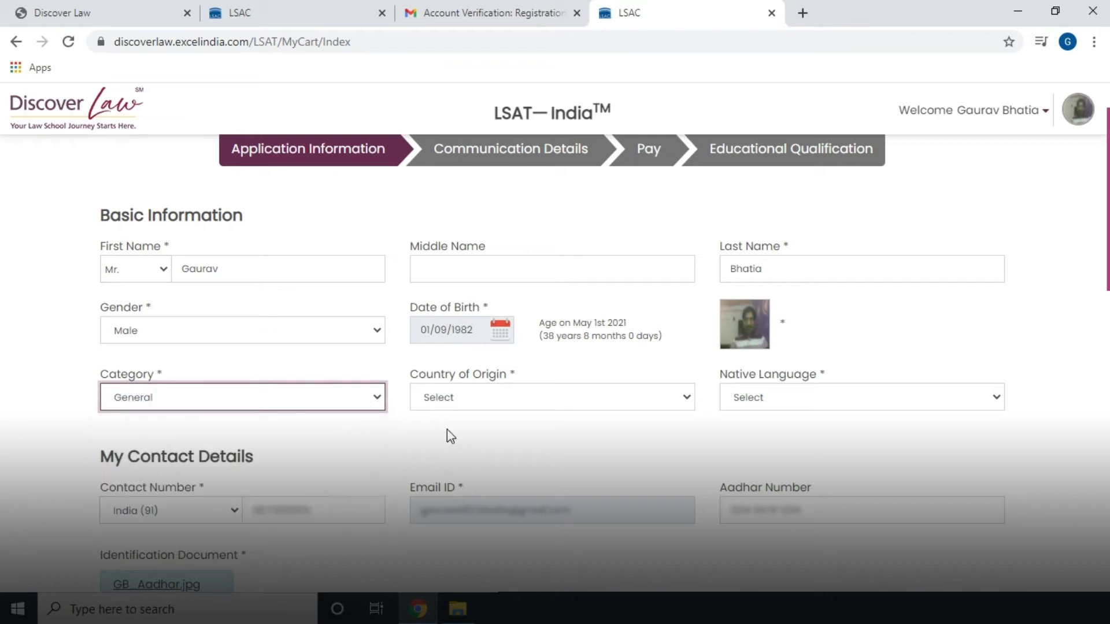
Set the country of origin to India and the native language to Hindi
click(613, 400)
click(606, 435)
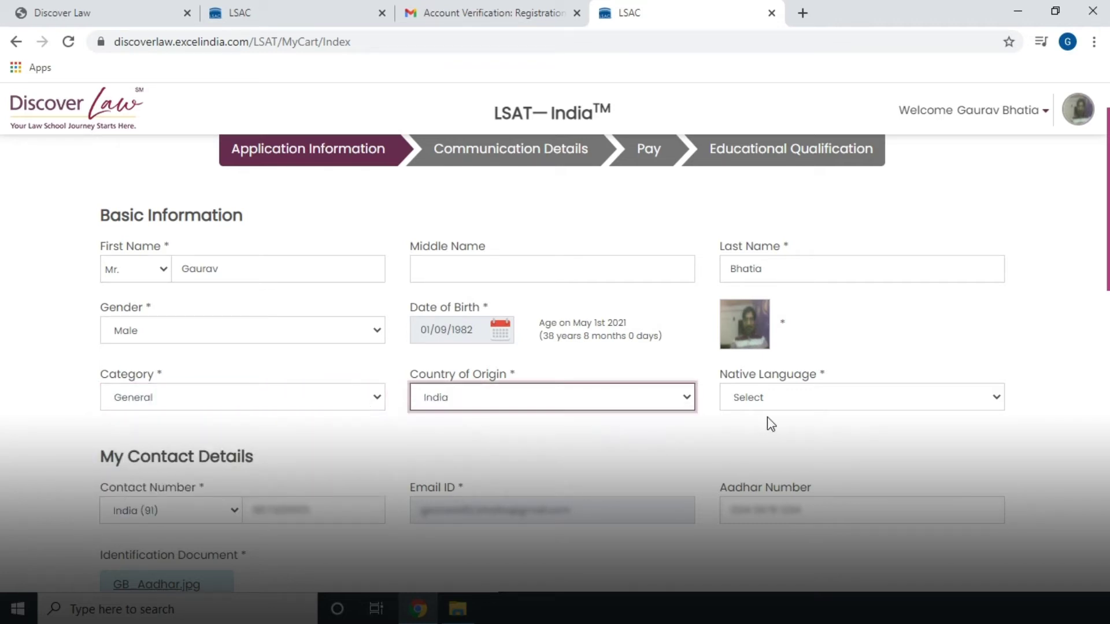
click(819, 407)
scroll(824, 370, down, 1)
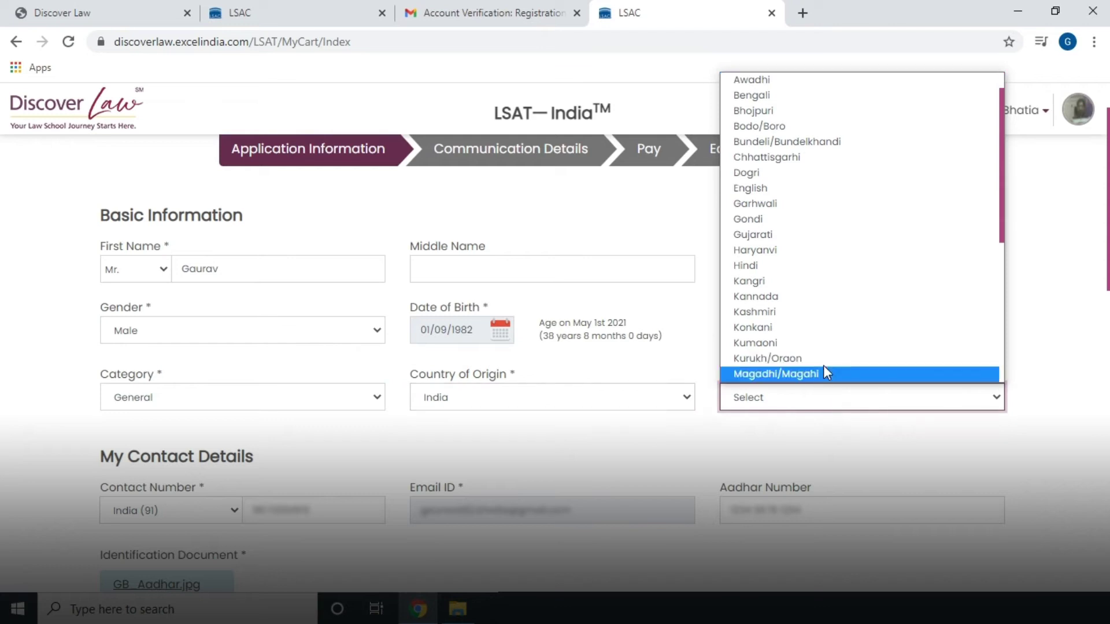
click(814, 267)
scroll(486, 461, down, 2)
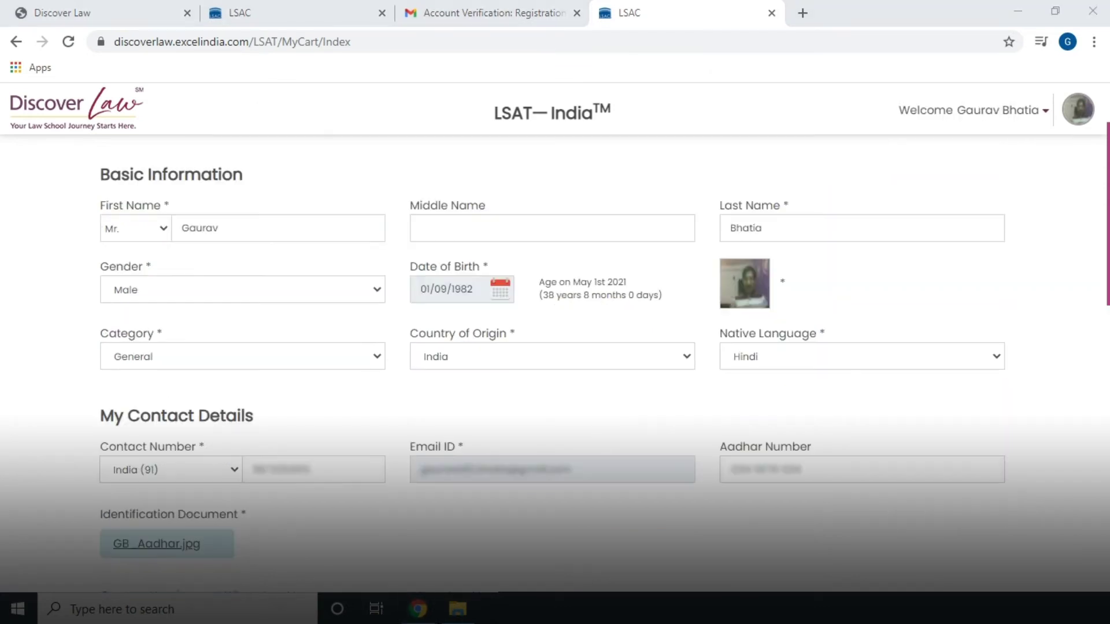
scroll(552, 376, down, 4)
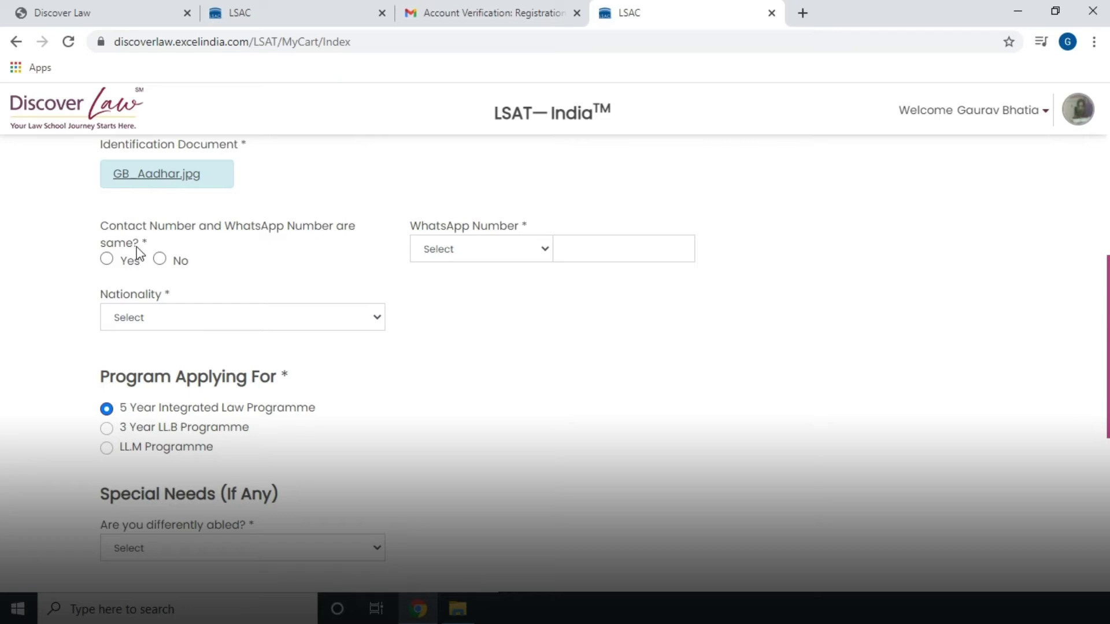
Mark the WhatsApp number as the same as the contact number and set nationality to Indian
click(106, 259)
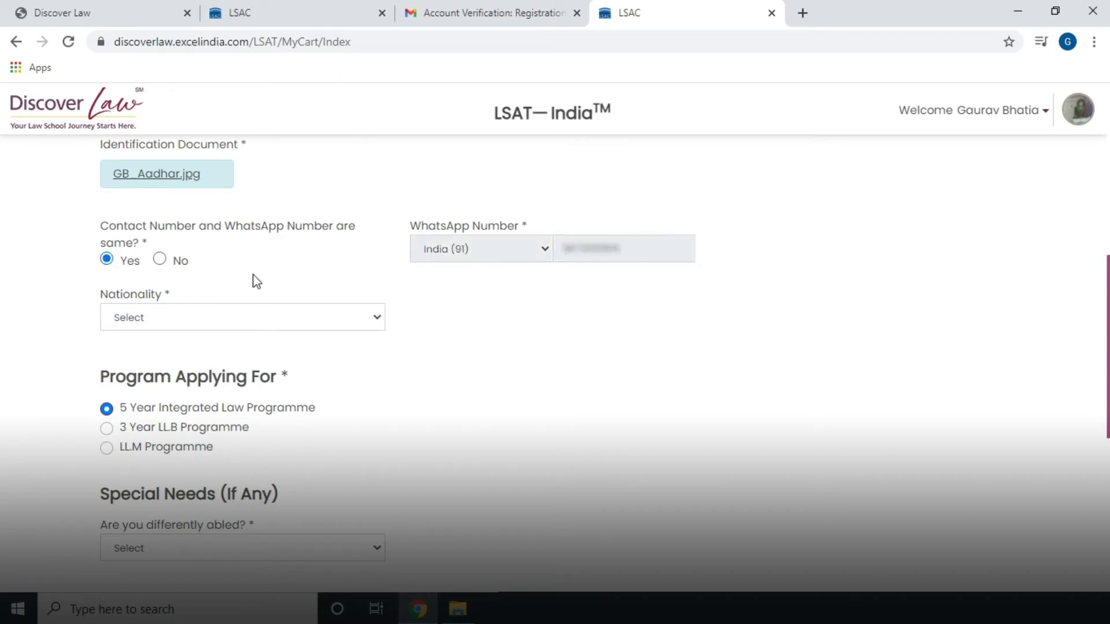
click(326, 316)
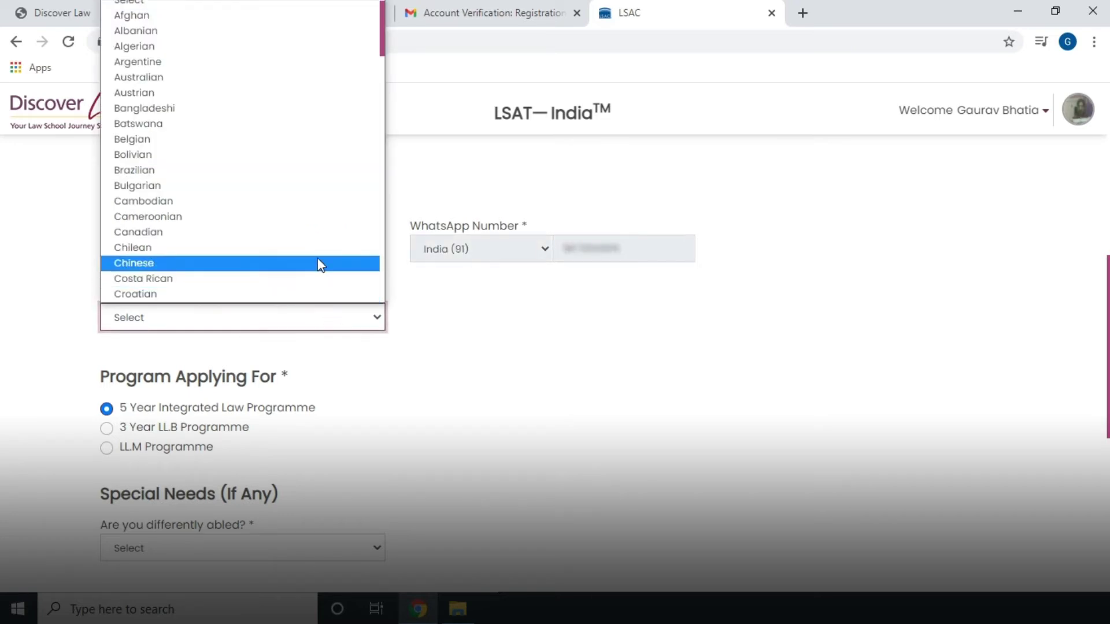
drag(384, 42, 389, 130)
click(295, 185)
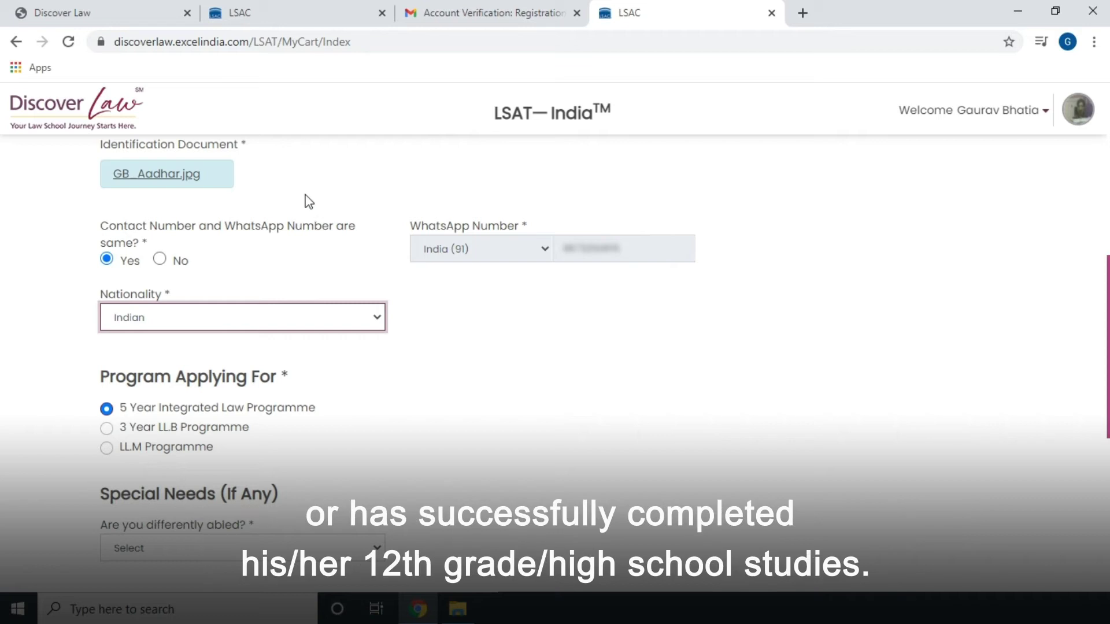
click(485, 354)
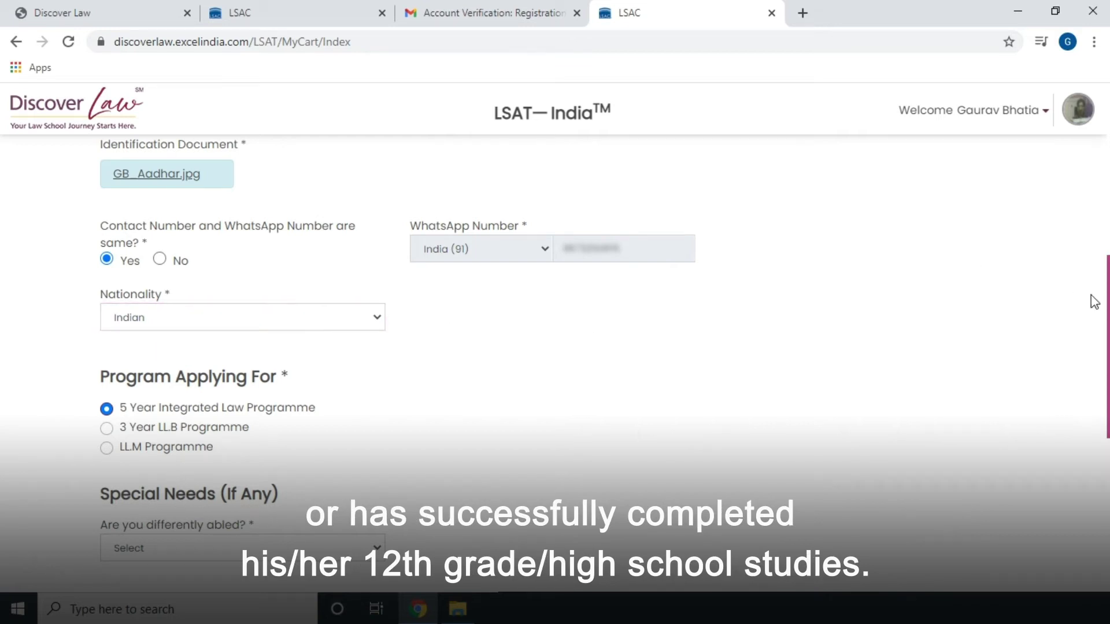
scroll(555, 347, down, 2)
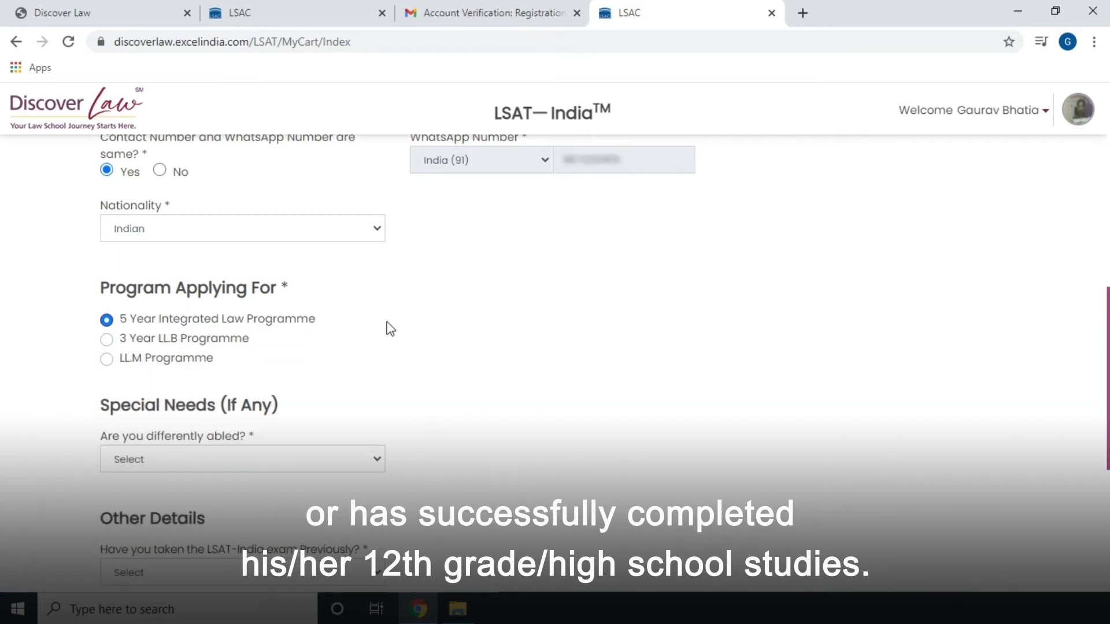
Keep the 5 Year Integrated Law Programme selected and answer No to being differently abled
click(107, 340)
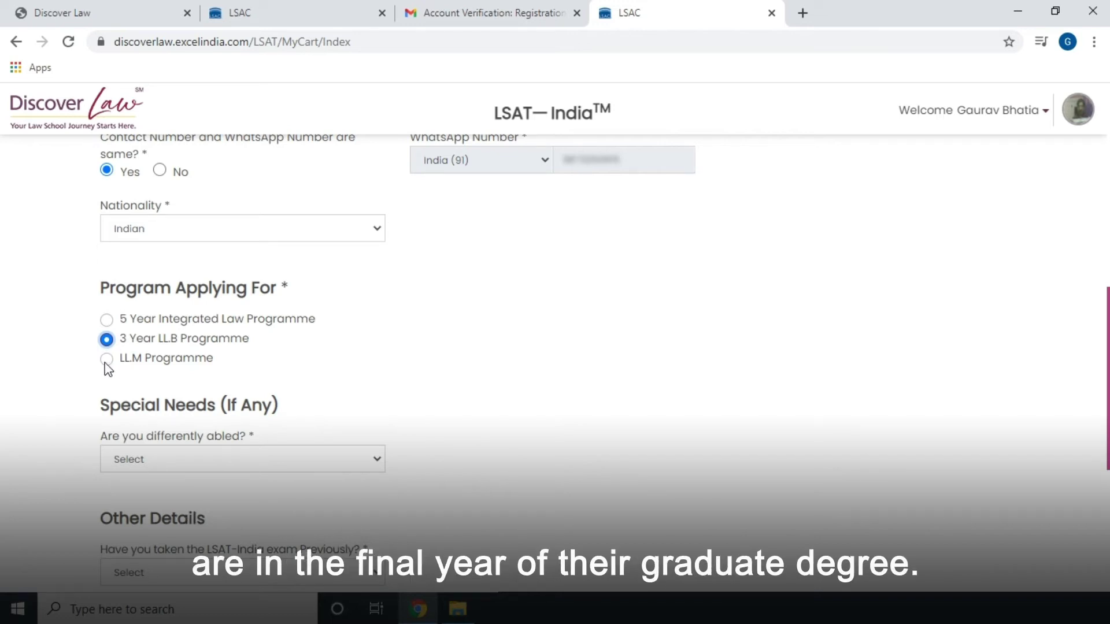
click(106, 361)
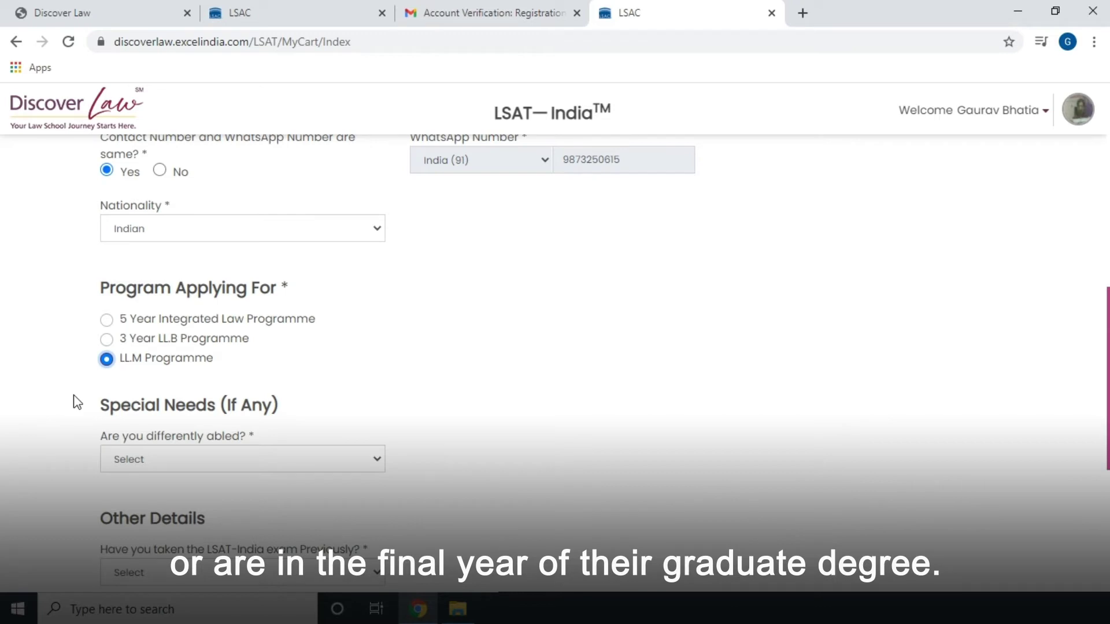
click(106, 320)
click(377, 459)
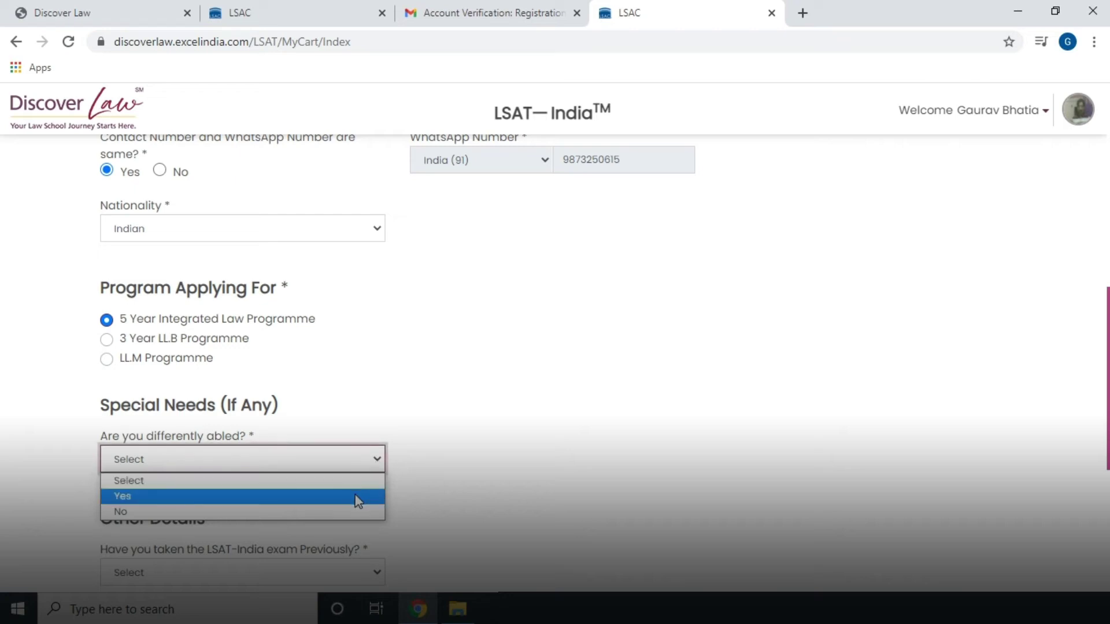
click(353, 511)
scroll(553, 480, down, 4)
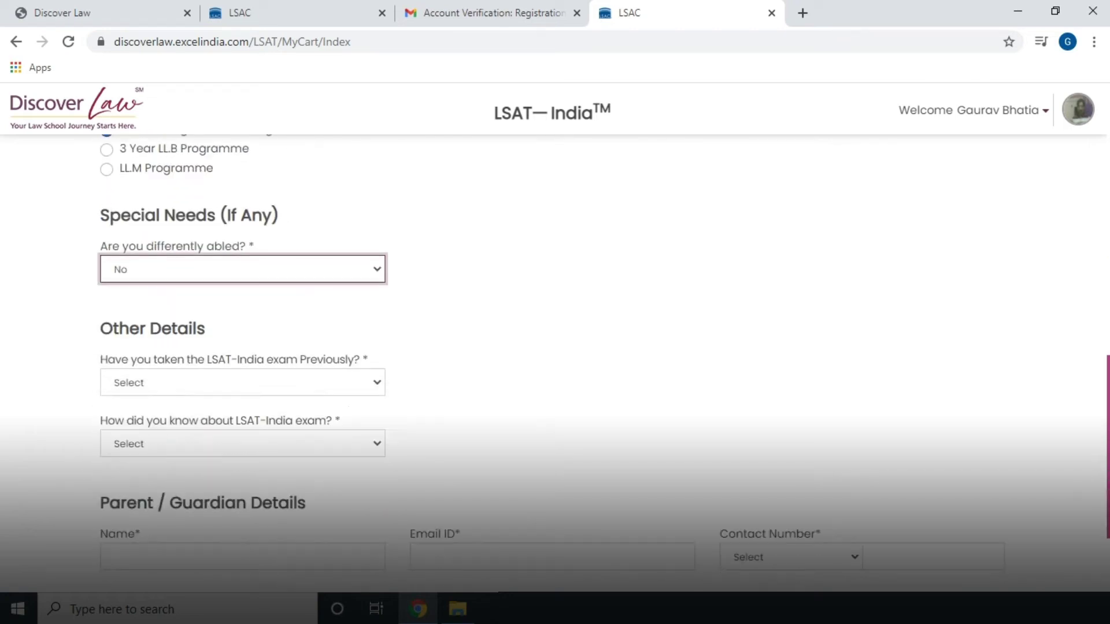
Answer No to a previous LSAT—India attempt and give the source as Others: 'Friend'
click(289, 327)
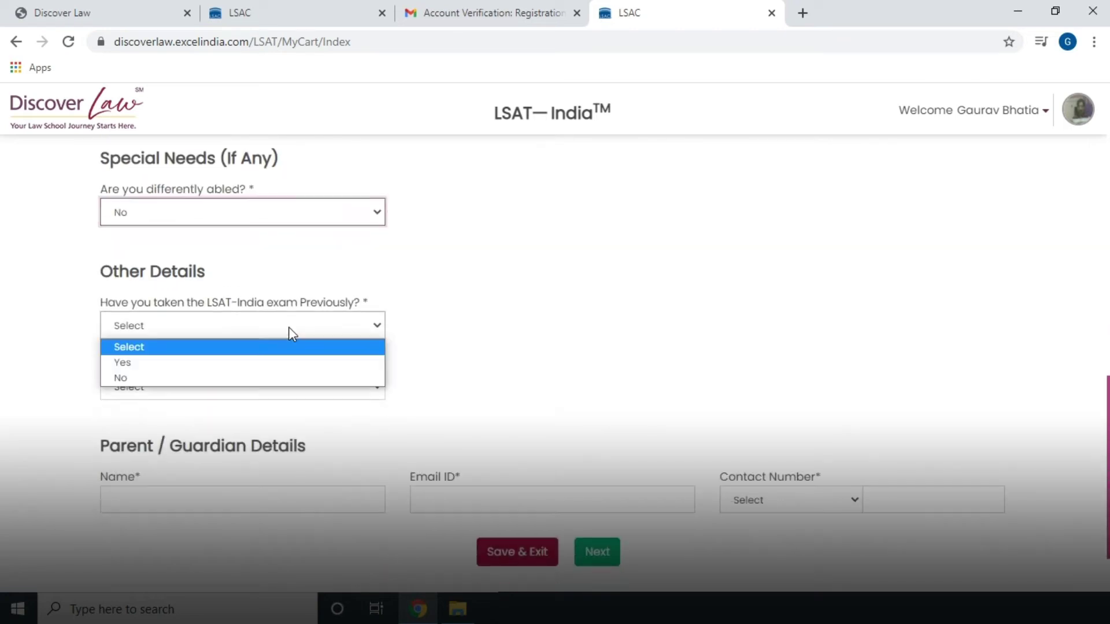
click(285, 380)
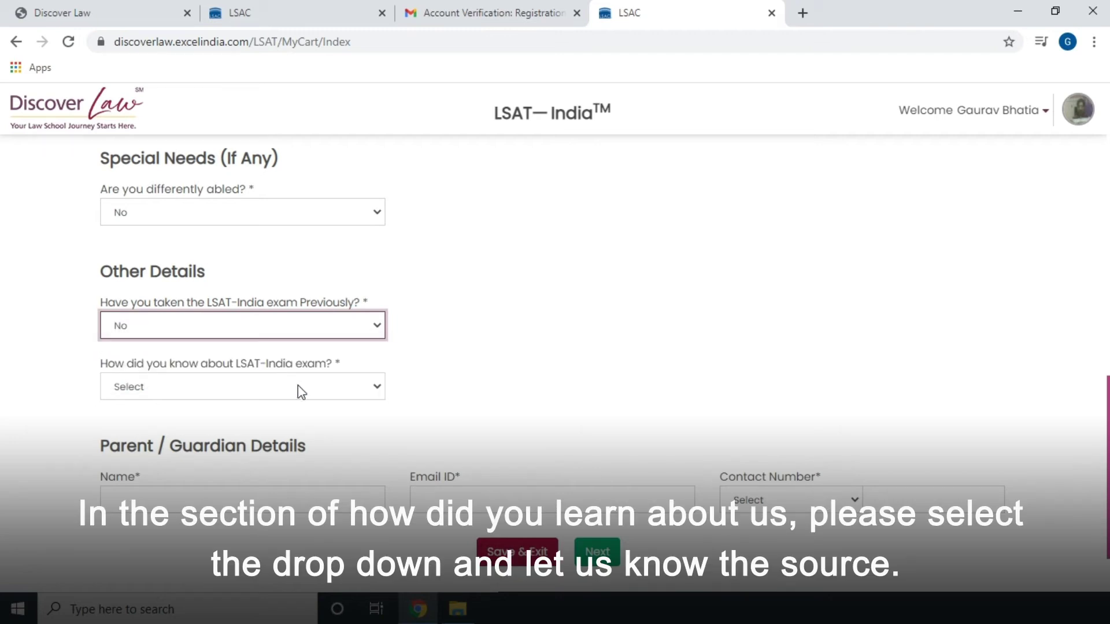
click(325, 388)
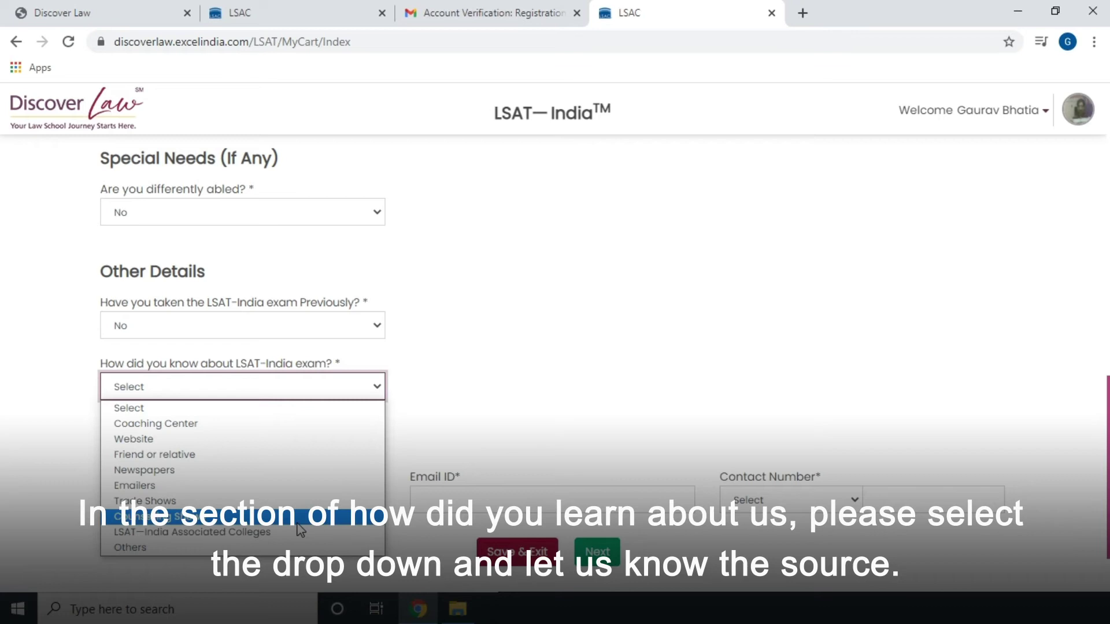
click(296, 549)
click(485, 389)
text(Friend)
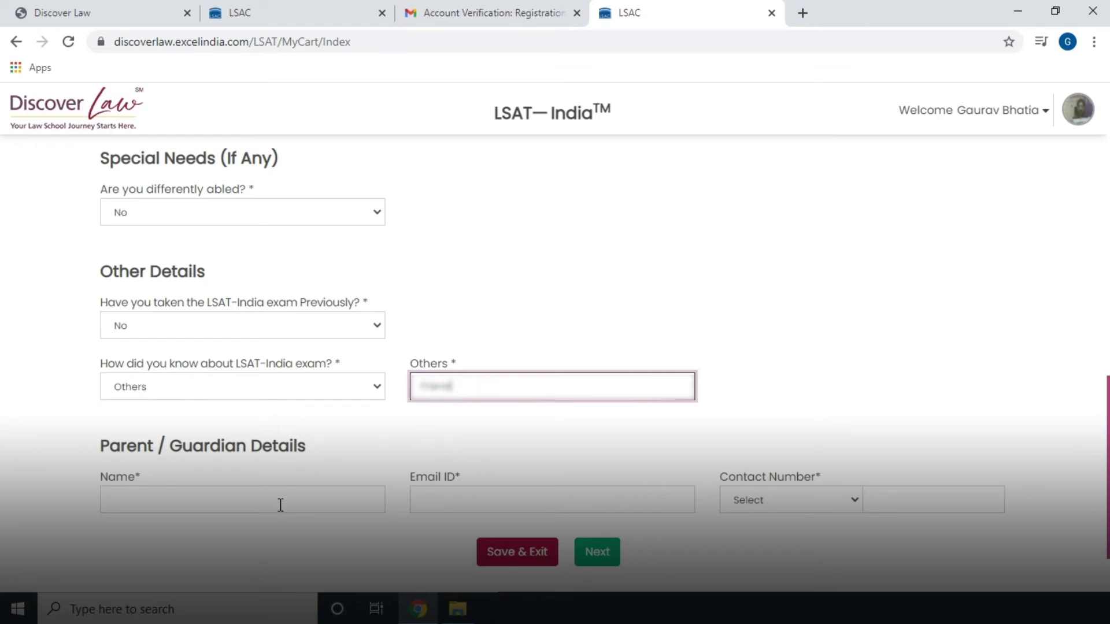
Enter the parent or guardian's name and e-mail address
click(281, 506)
text(Raj)
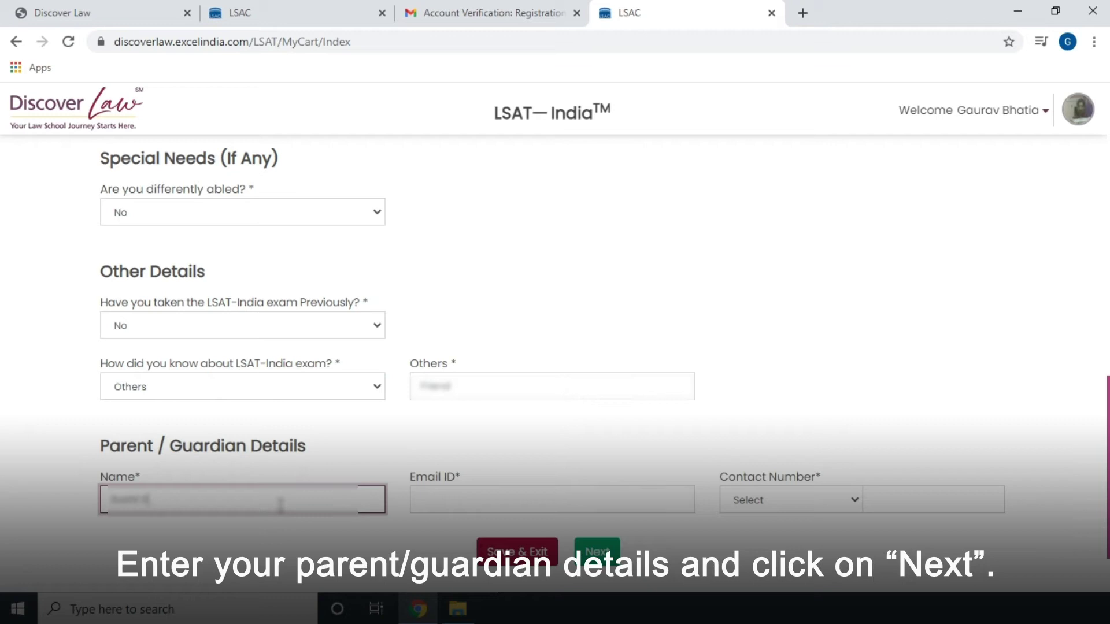
text(hati)
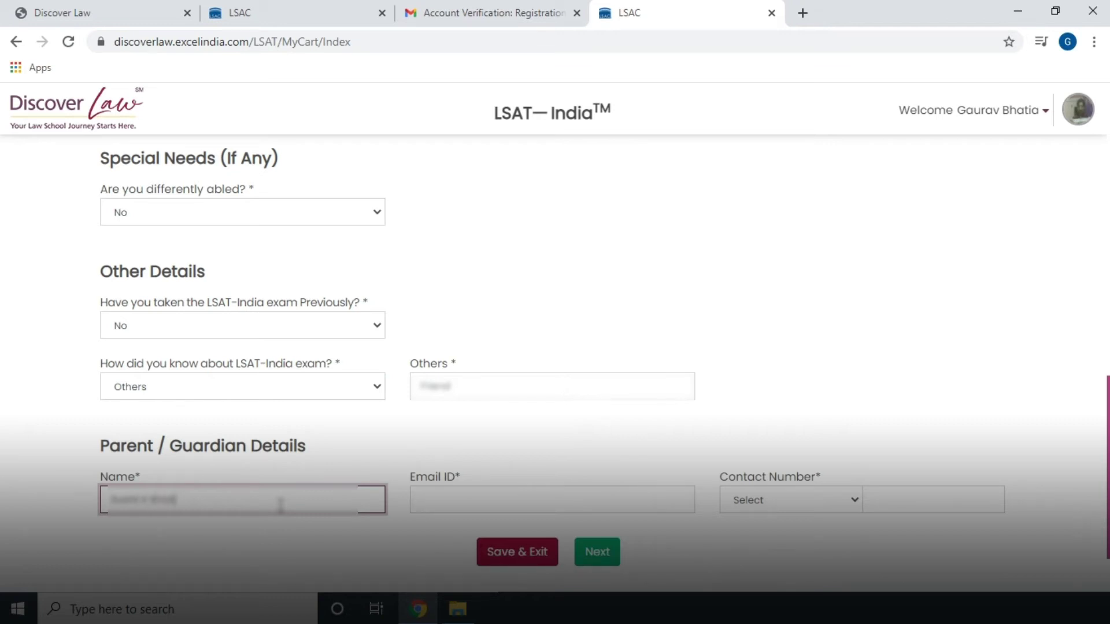
key(Tab)
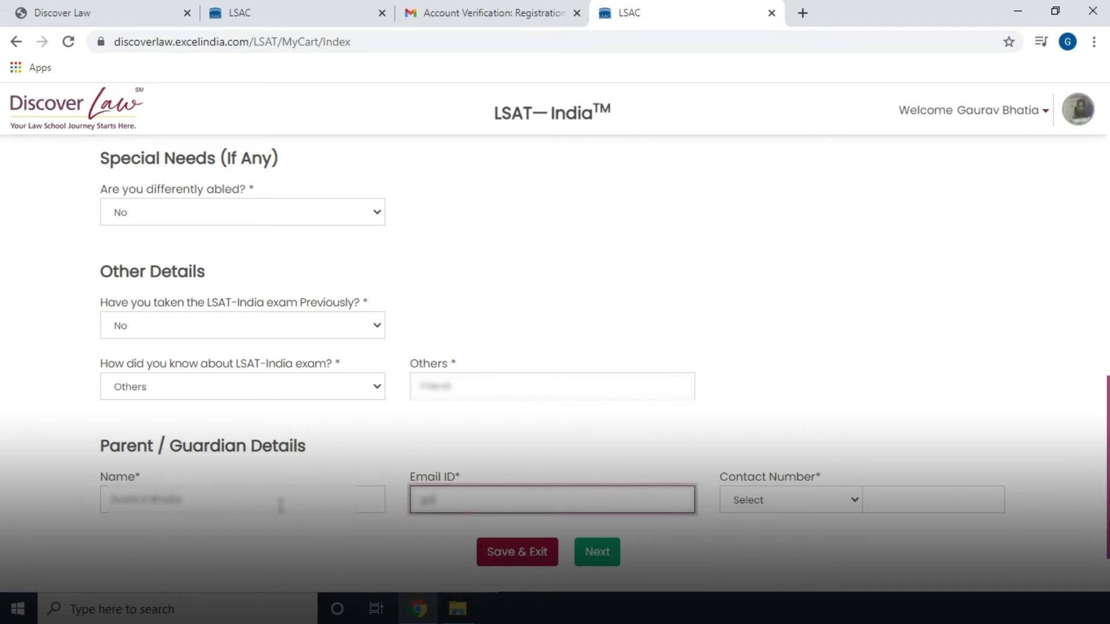
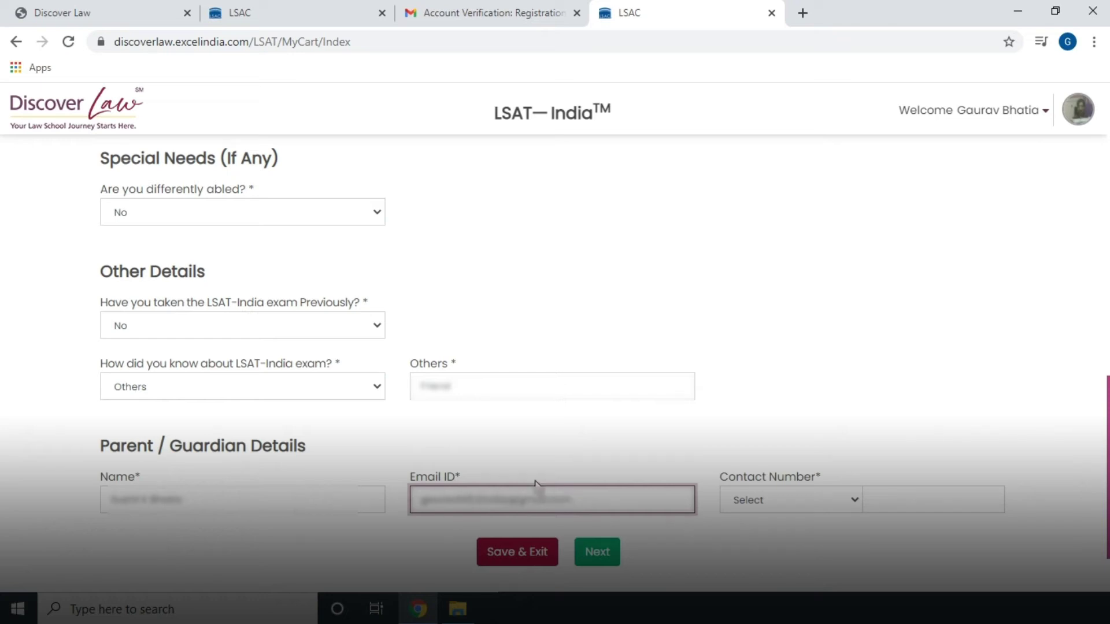
Add the guardian's India (91) phone number and proceed to Communication Details
click(770, 504)
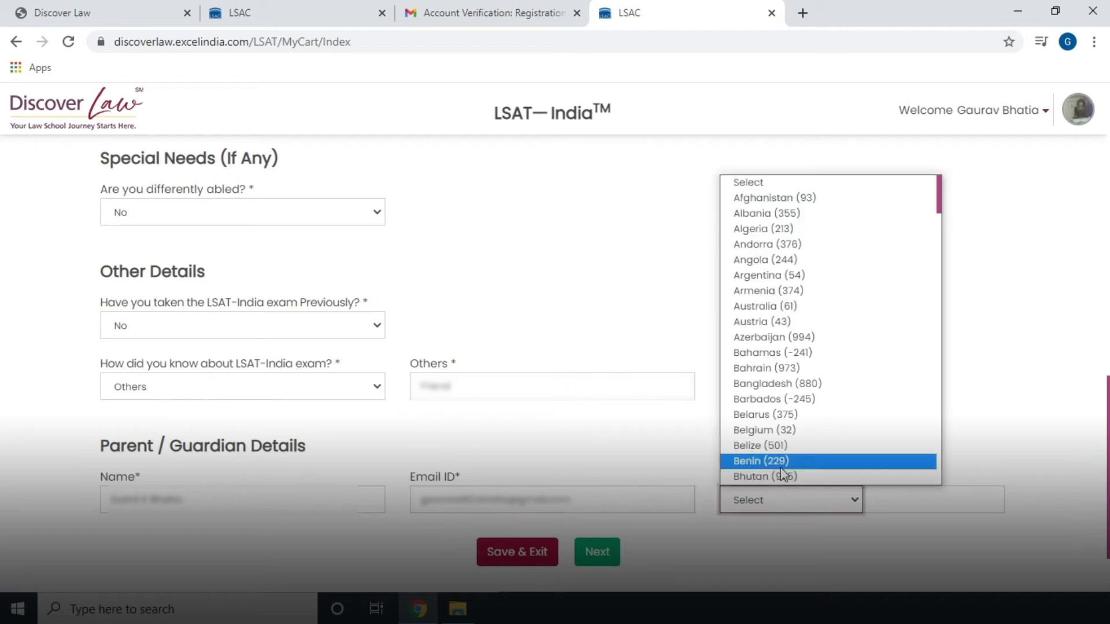
drag(937, 193, 945, 305)
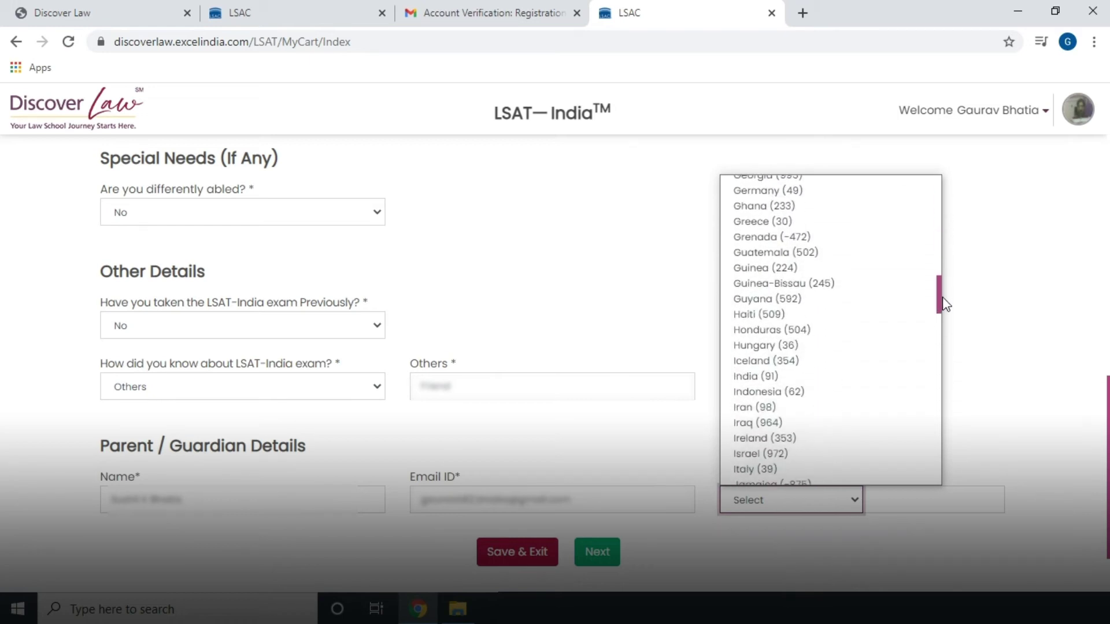
click(850, 377)
click(909, 498)
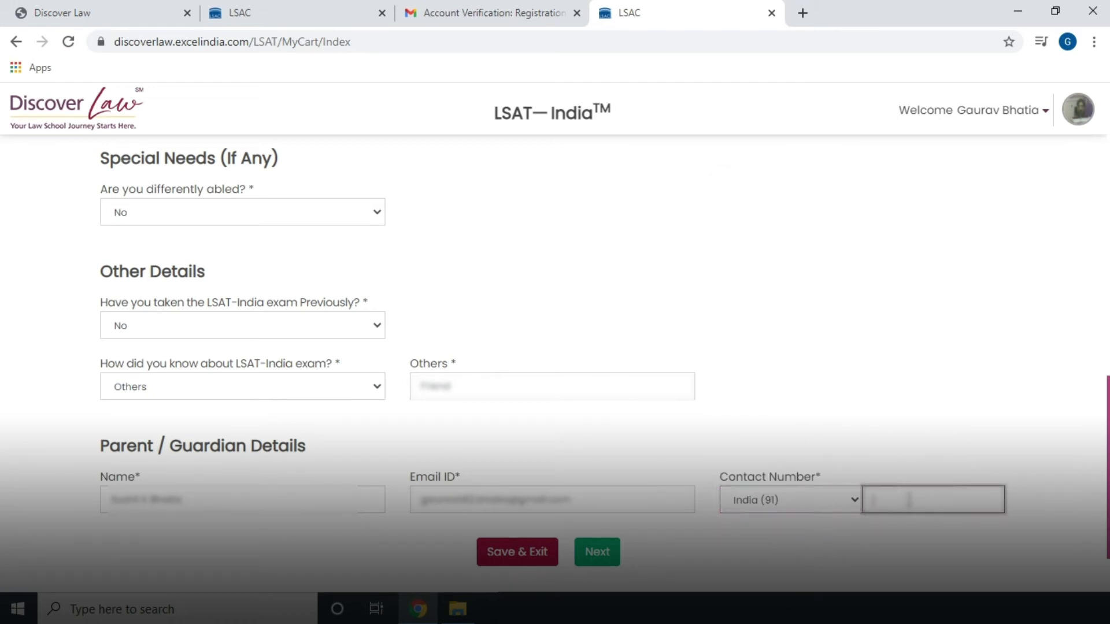
text(98123)
scroll(810, 527, down, 1)
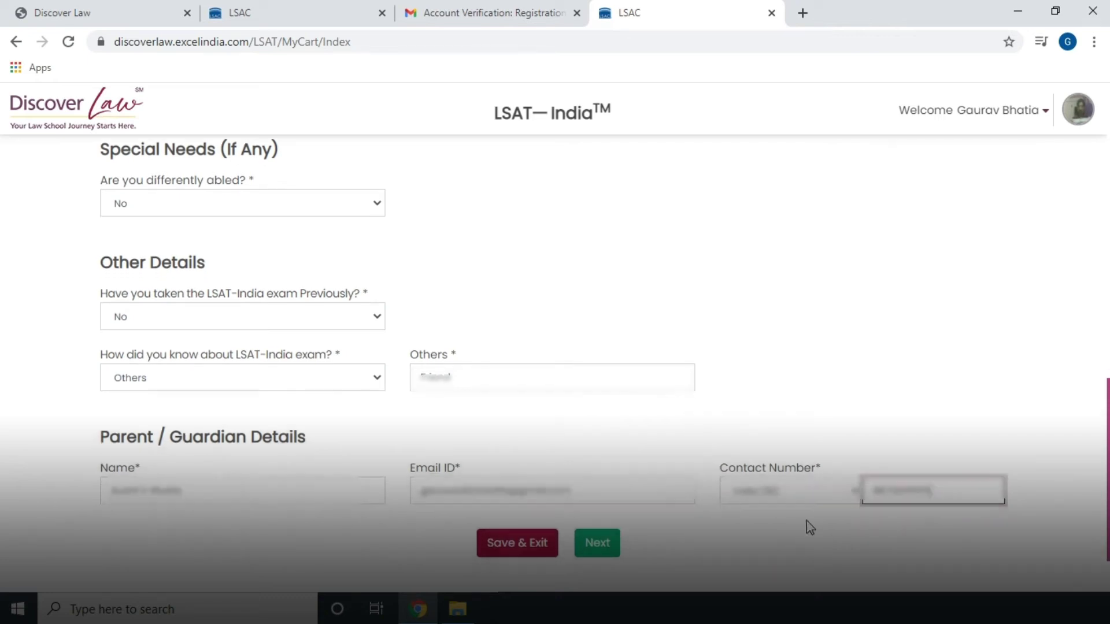
click(599, 487)
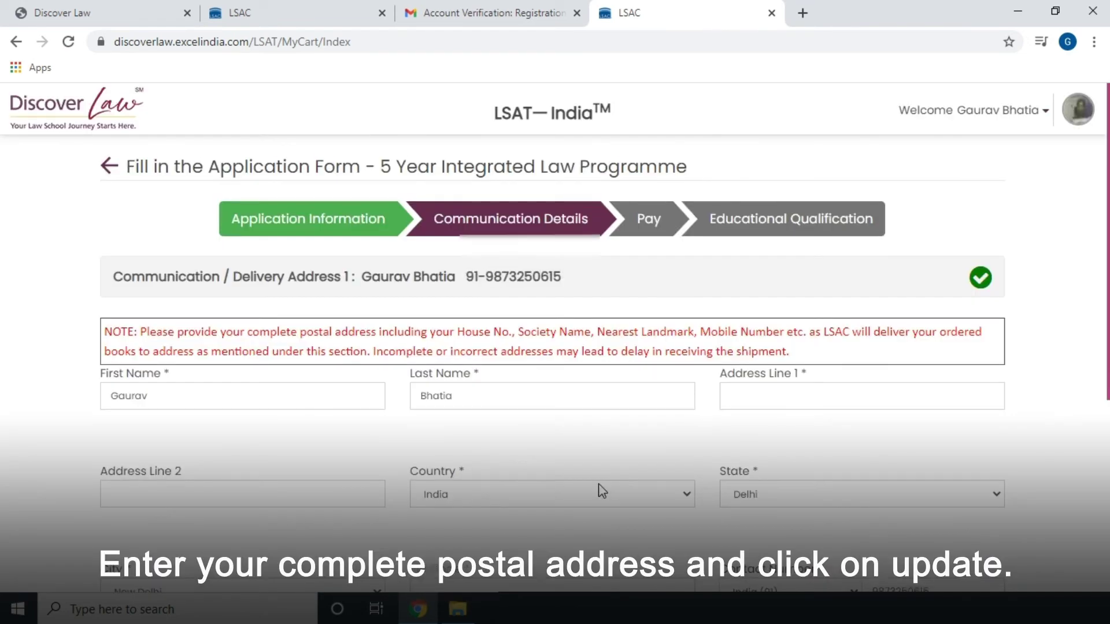
Enter the street address in both address lines, add the pin code, and update the communication address
scroll(850, 347, down, 1)
click(852, 346)
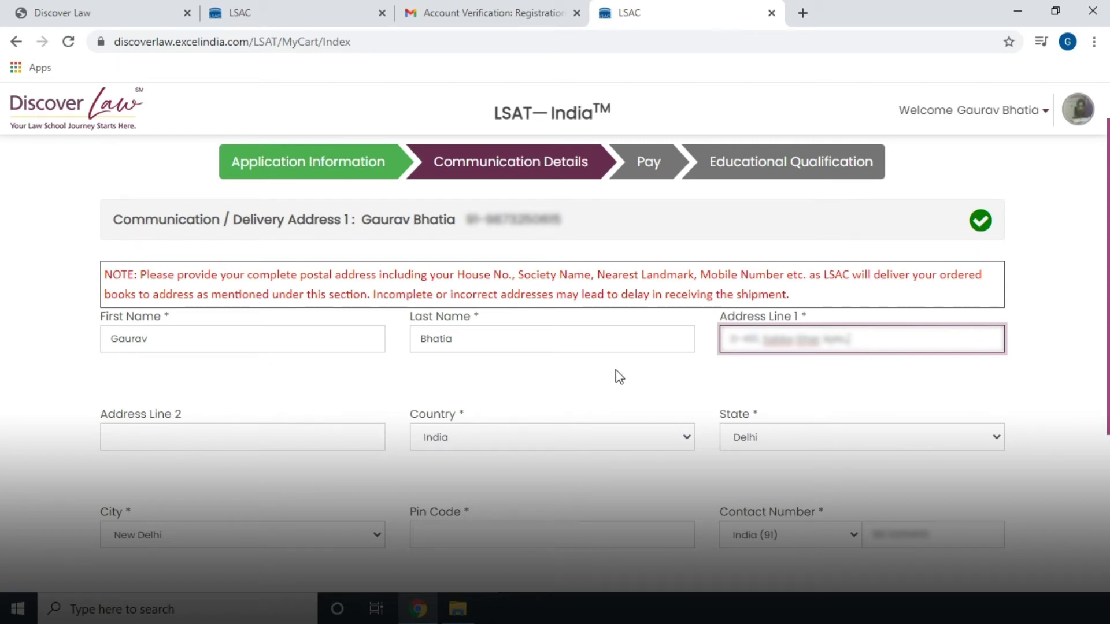
click(359, 436)
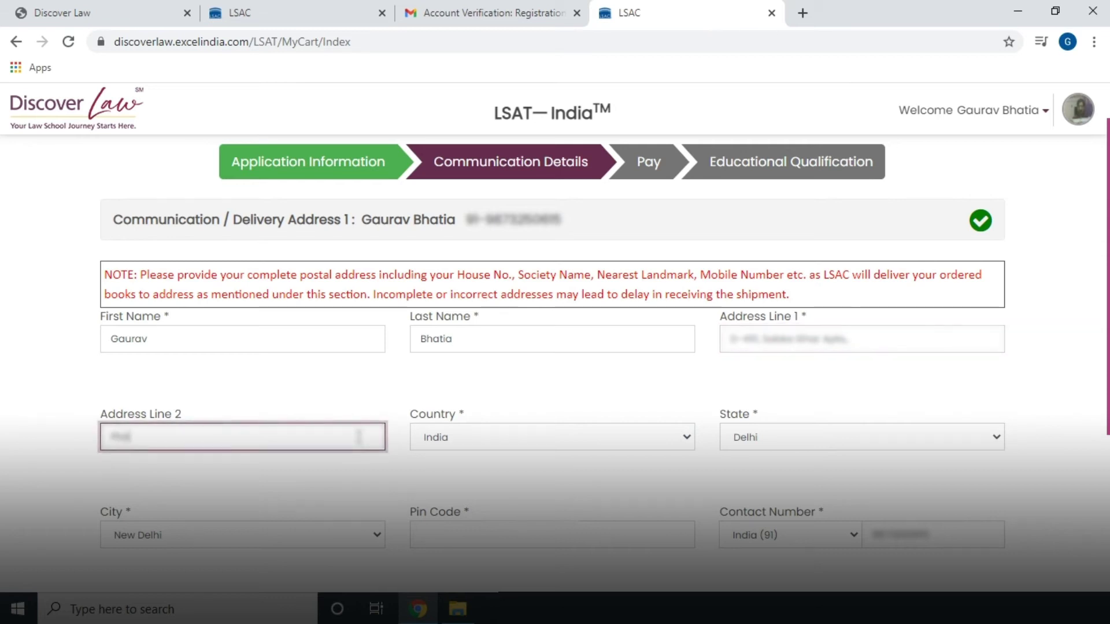
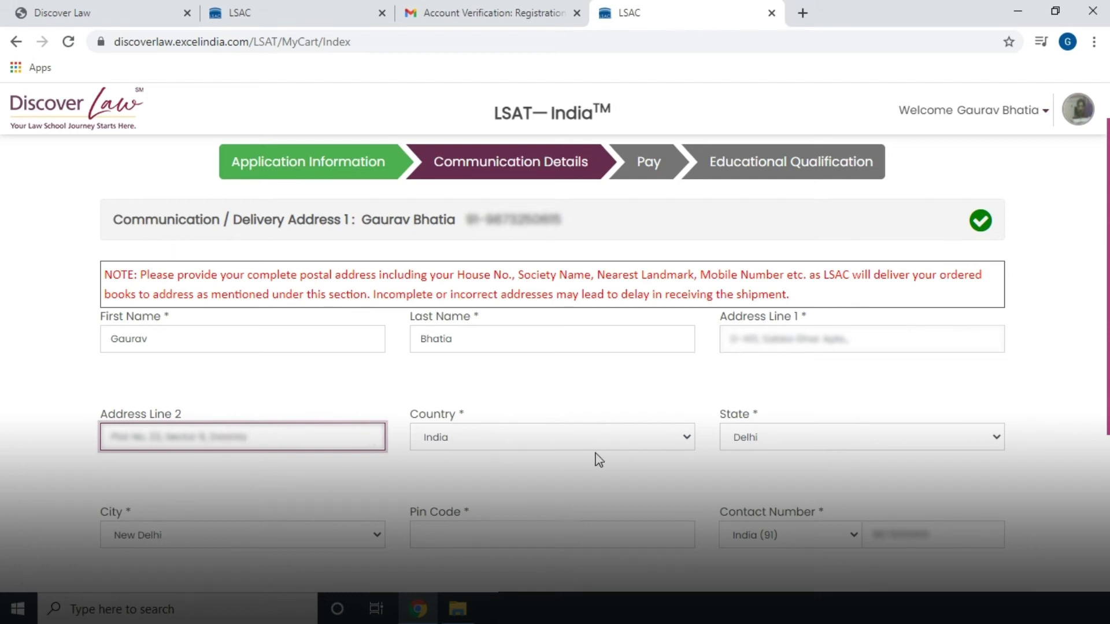
scroll(573, 469, down, 1)
click(539, 469)
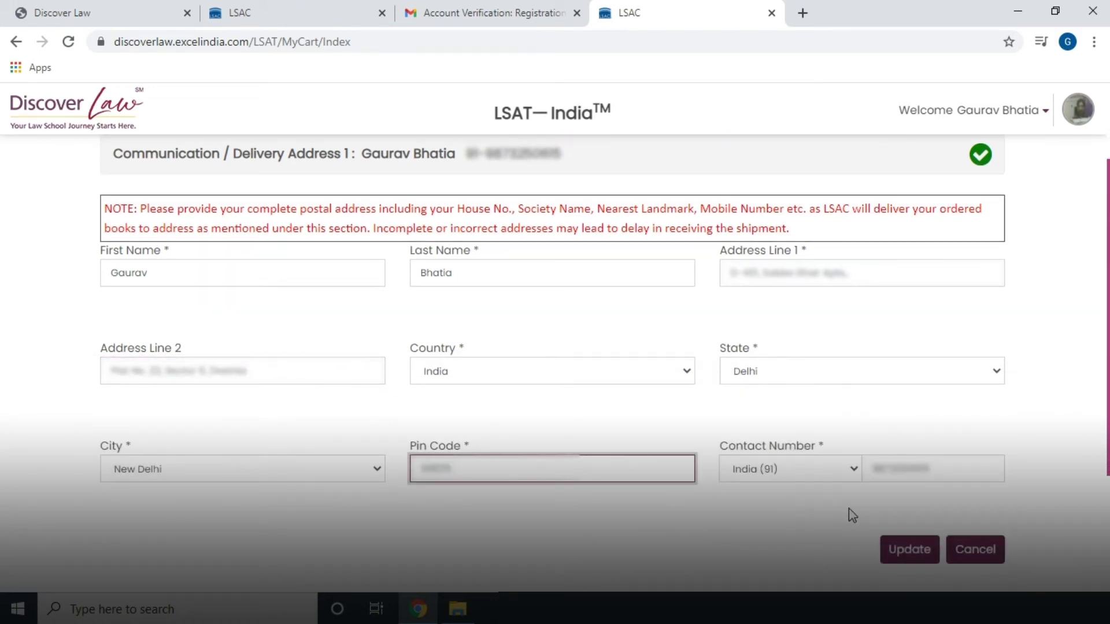
scroll(983, 462, down, 1)
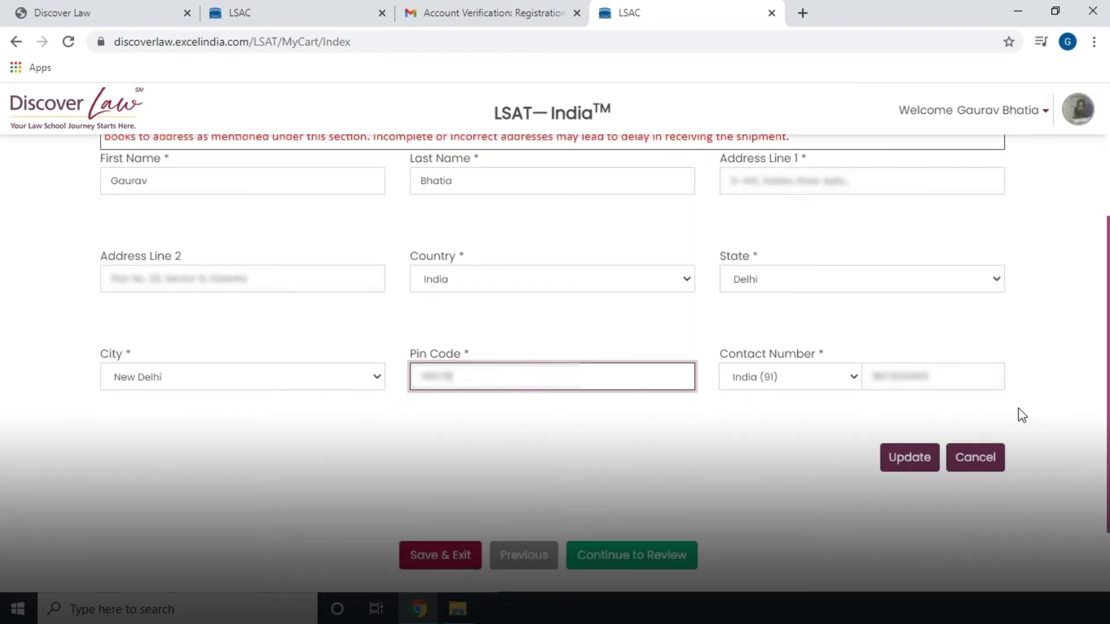
click(922, 458)
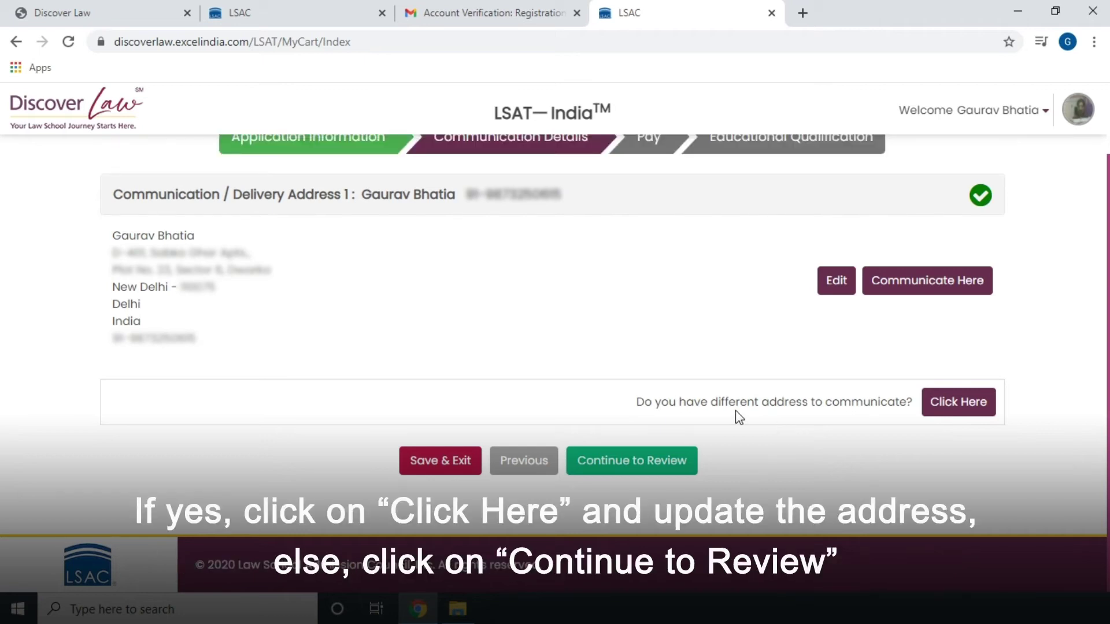
Continue to the order review page for the ₹5,309.00 bundle
click(653, 466)
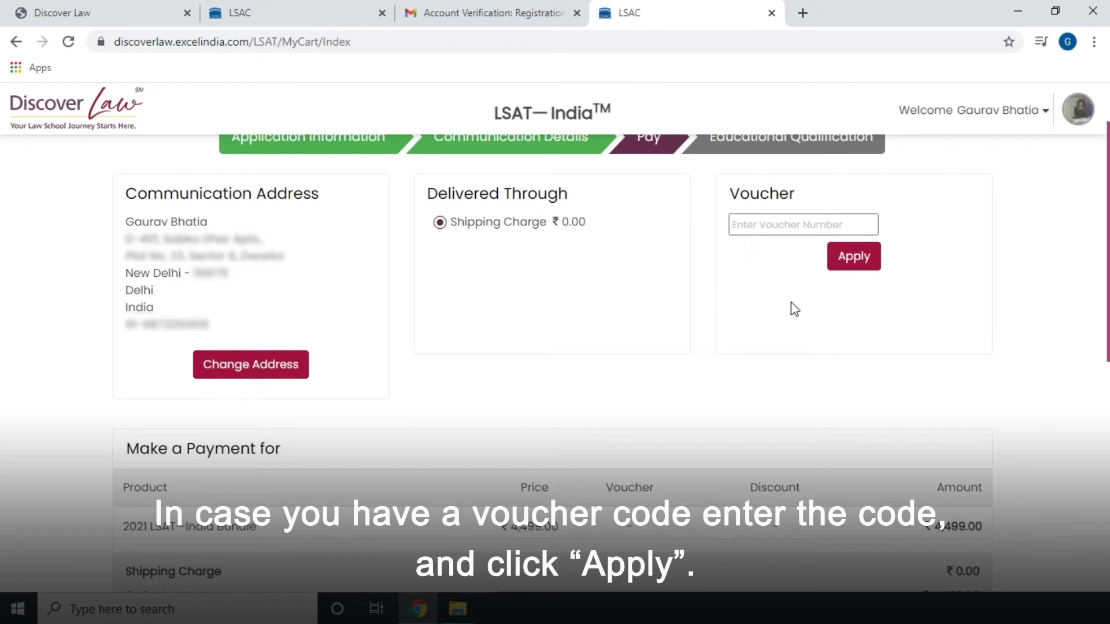
scroll(552, 363, down, 2)
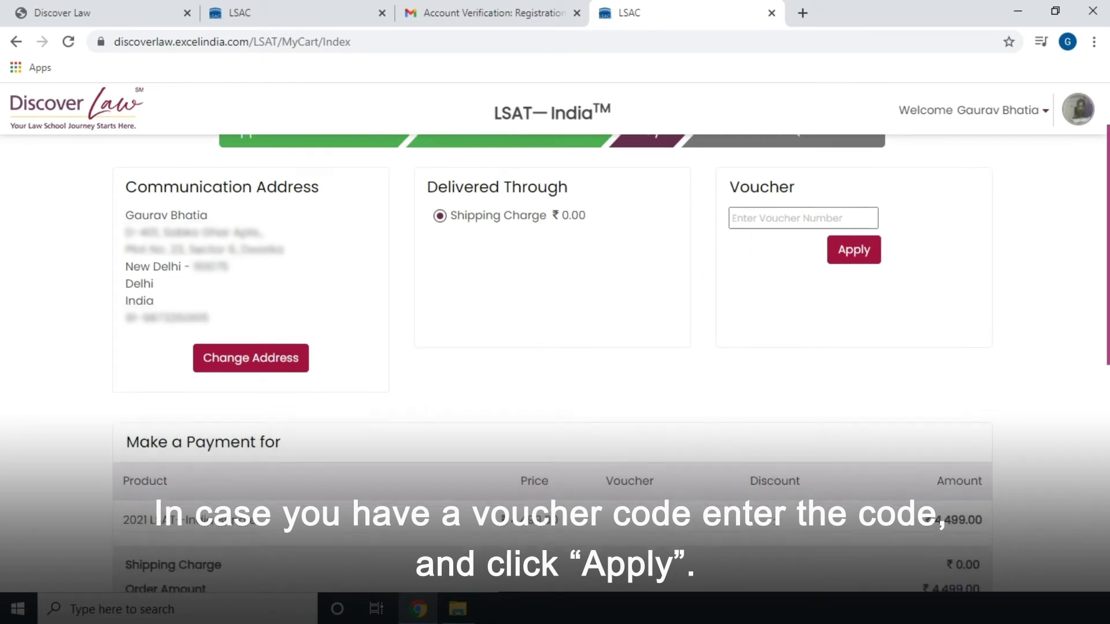
scroll(552, 363, down, 3)
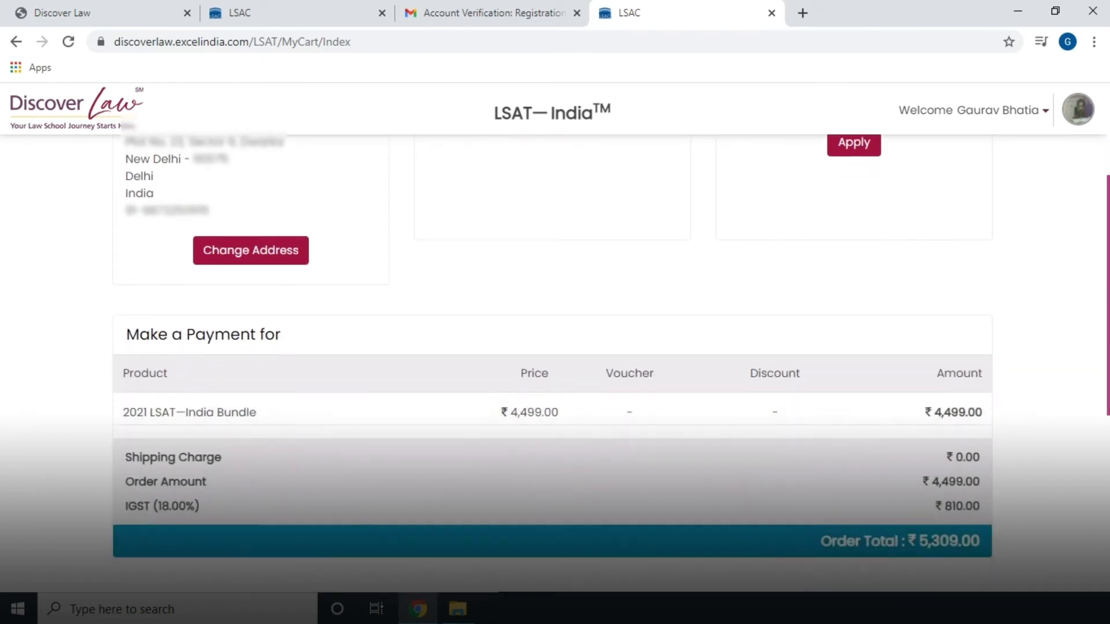
scroll(552, 363, down, 3)
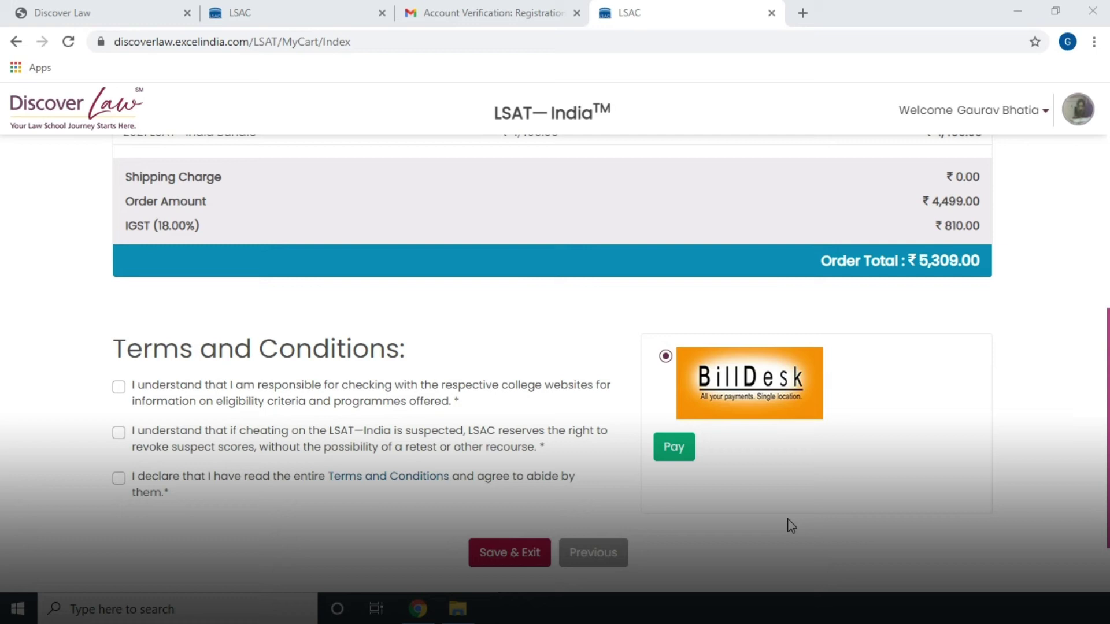
Accept the eligibility, cheating and Terms and Conditions declarations, then choose BillDesk payment
click(119, 388)
click(119, 433)
click(119, 480)
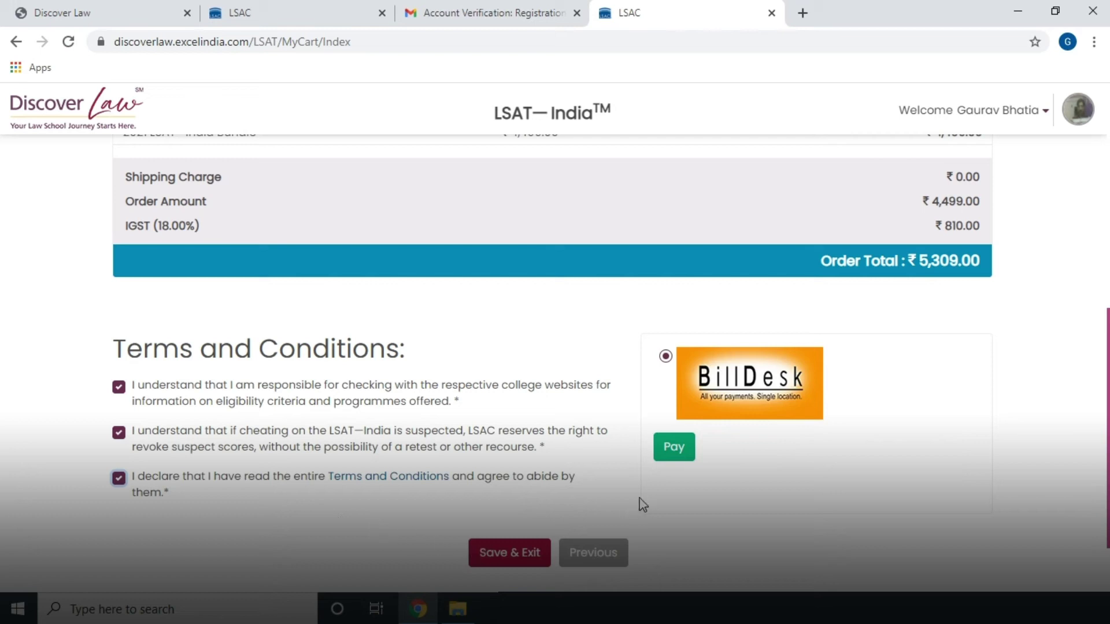
click(674, 454)
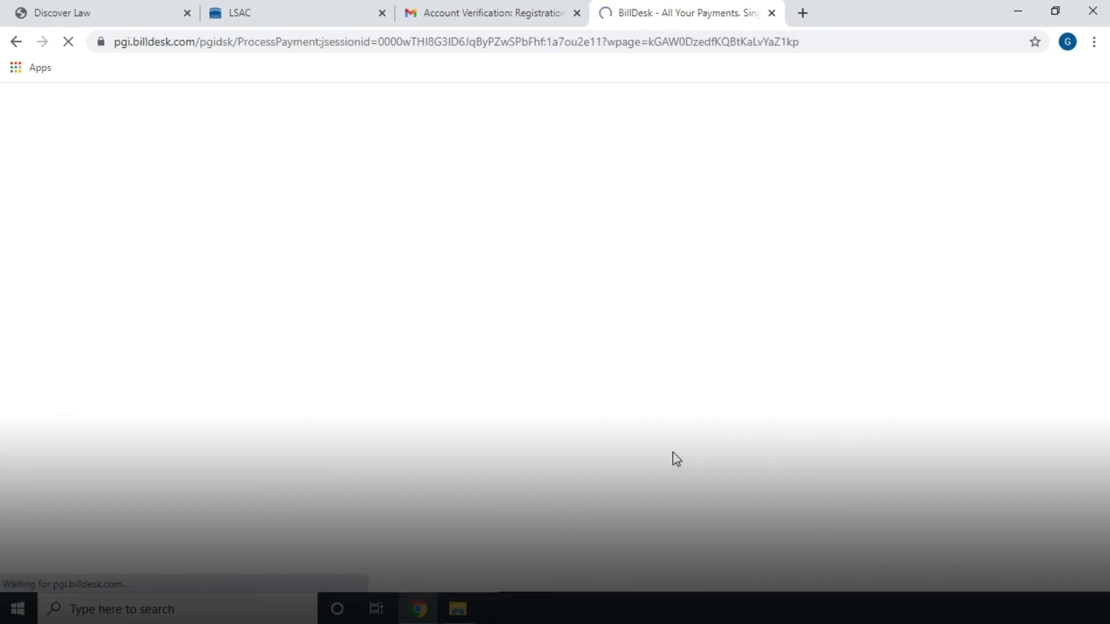
Enter the credit card number and its expiry month and year
click(527, 312)
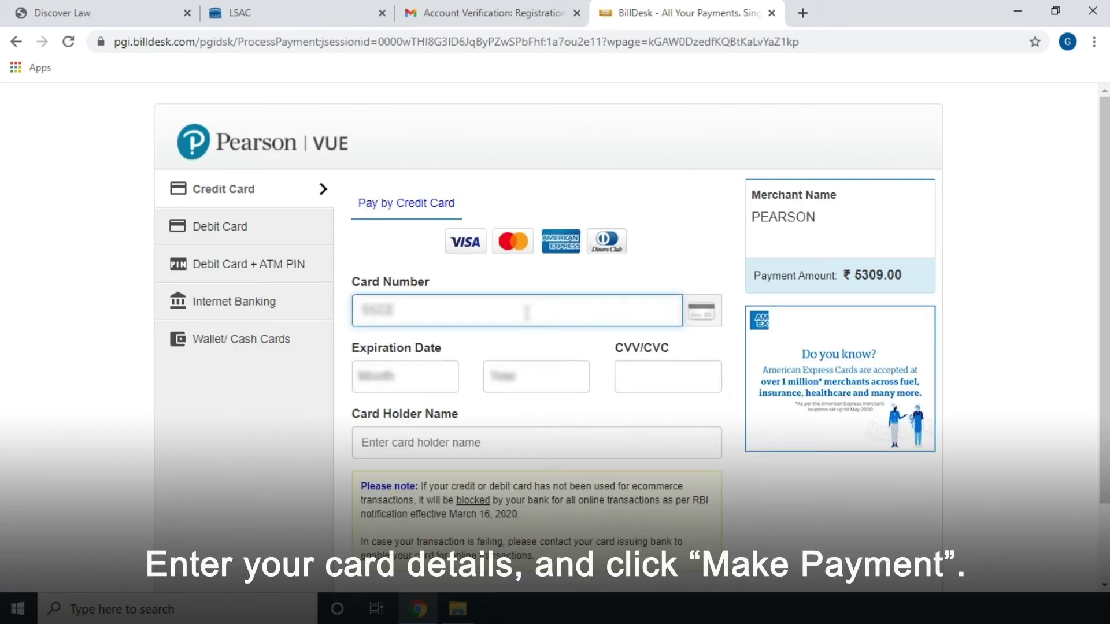
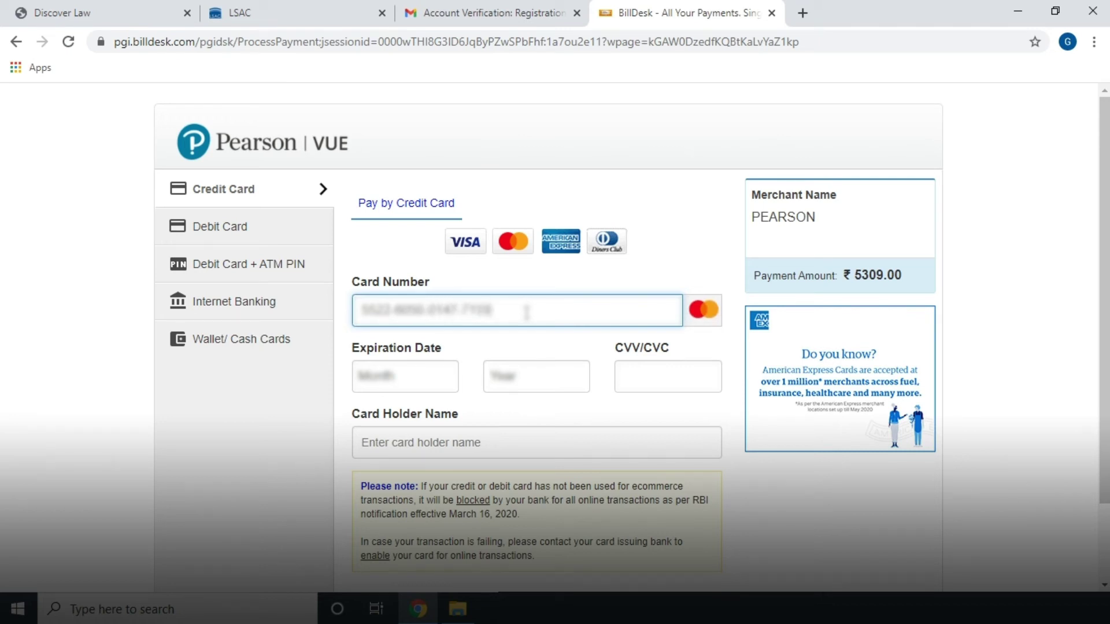
key(Tab)
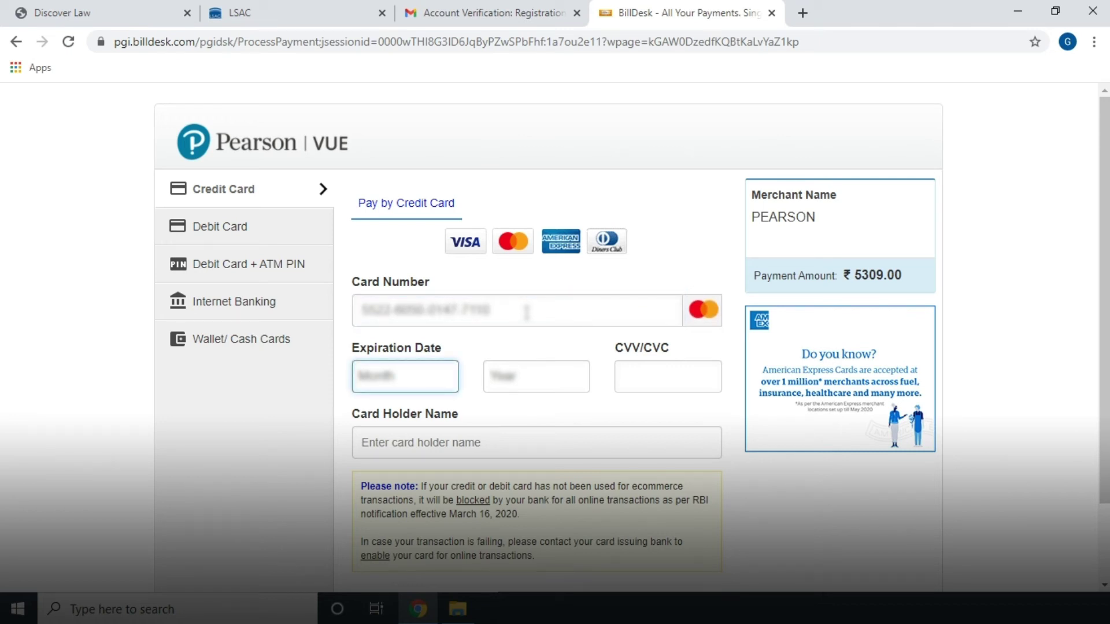
key(Tab)
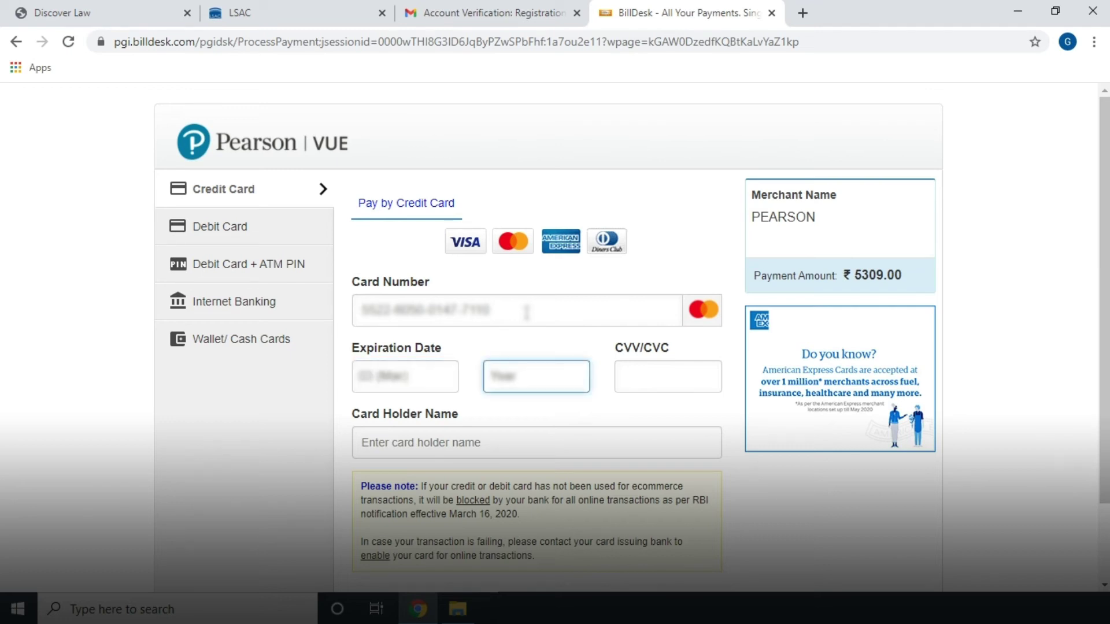
click(531, 375)
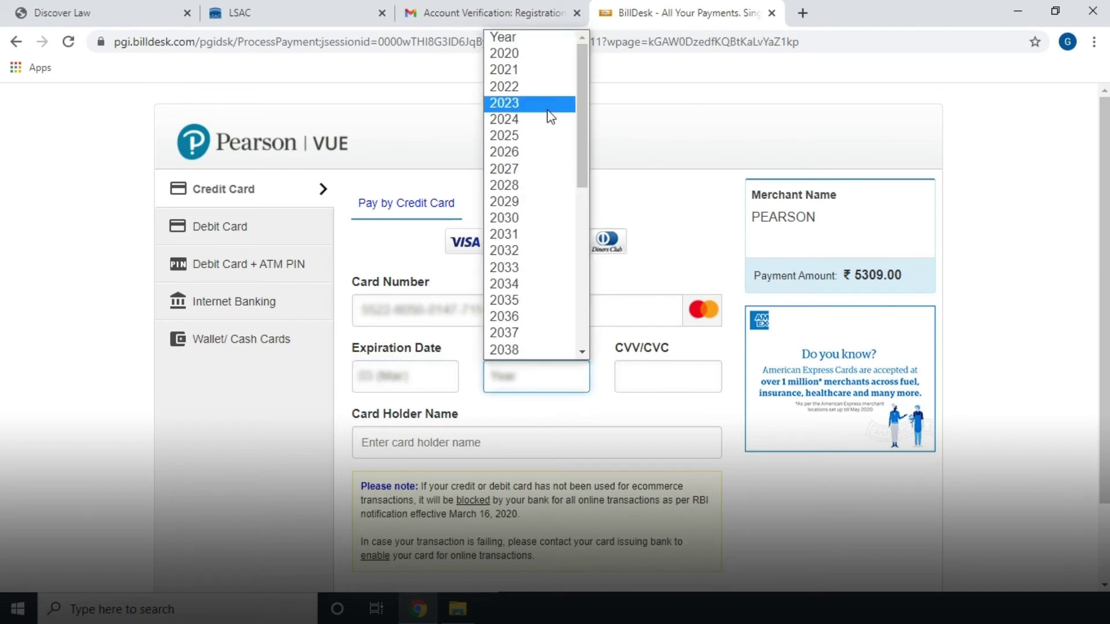
click(538, 88)
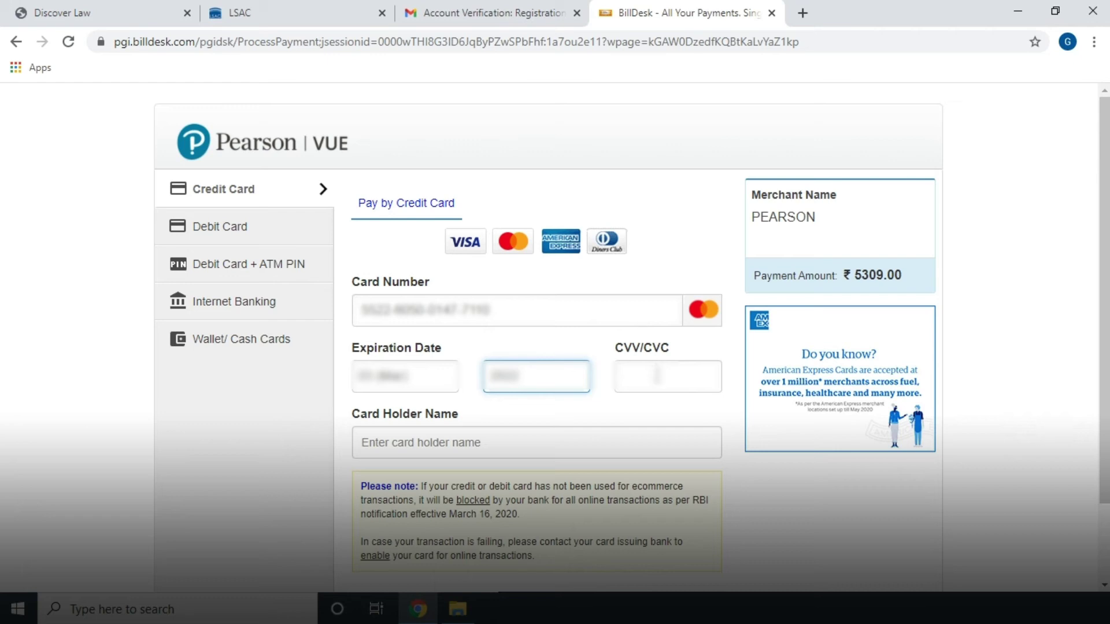
Fill in the CVV and card holder's name, then make the ₹5309.00 payment
click(657, 376)
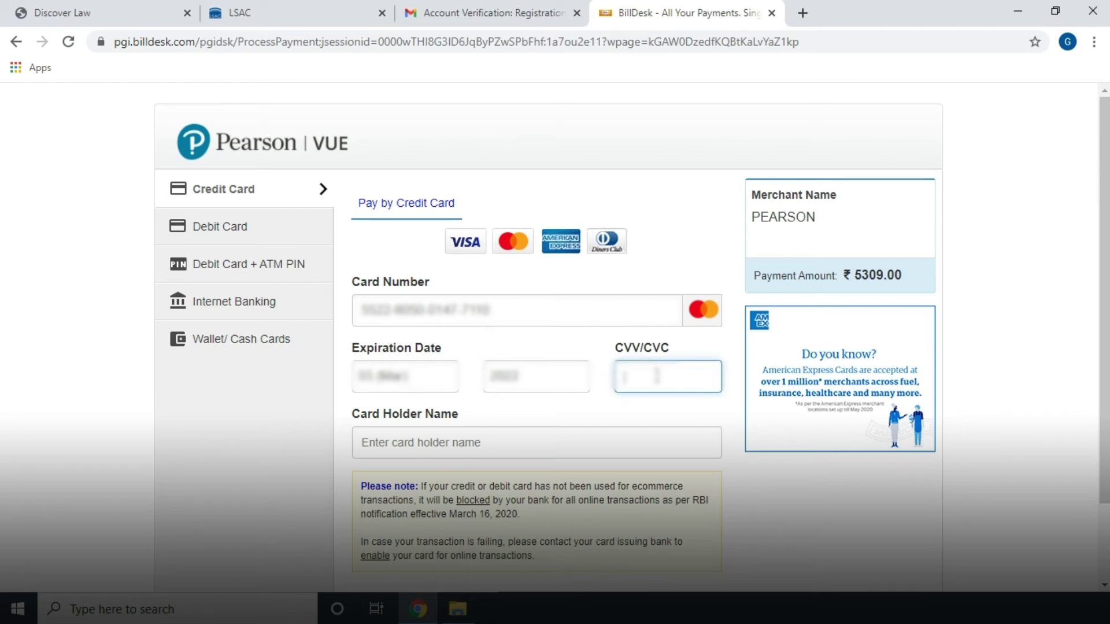
text(1)
click(536, 448)
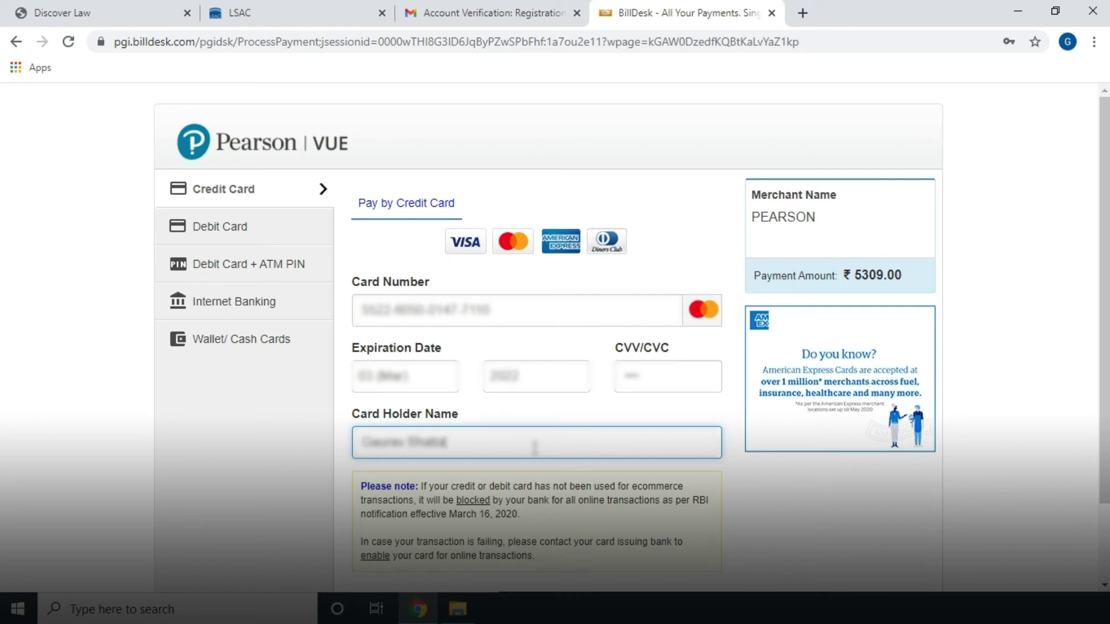
scroll(654, 471, down, 2)
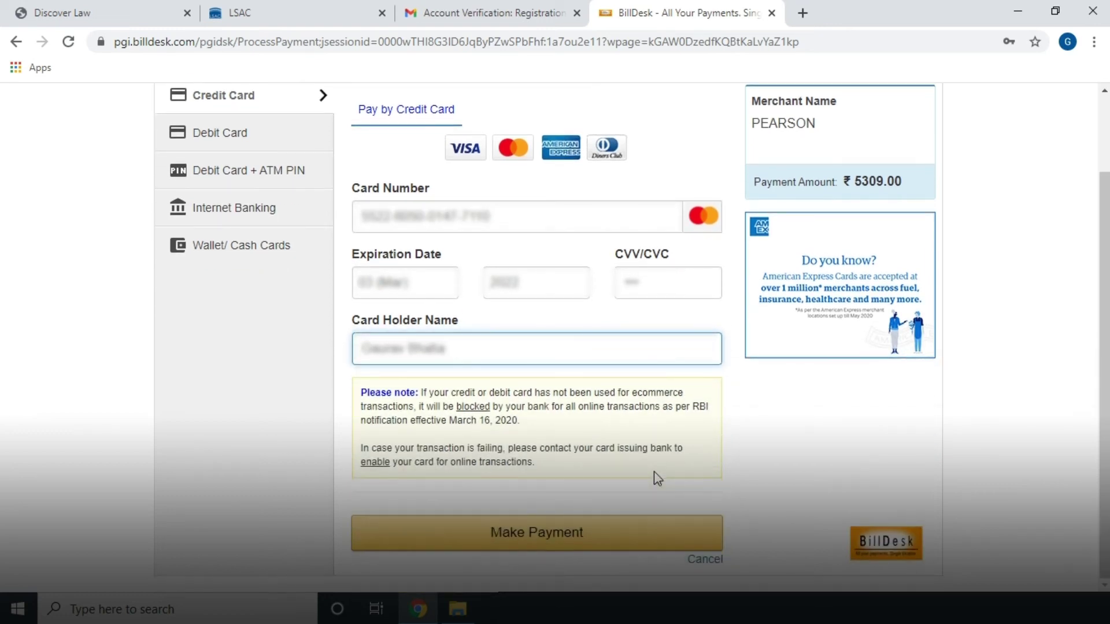
click(599, 533)
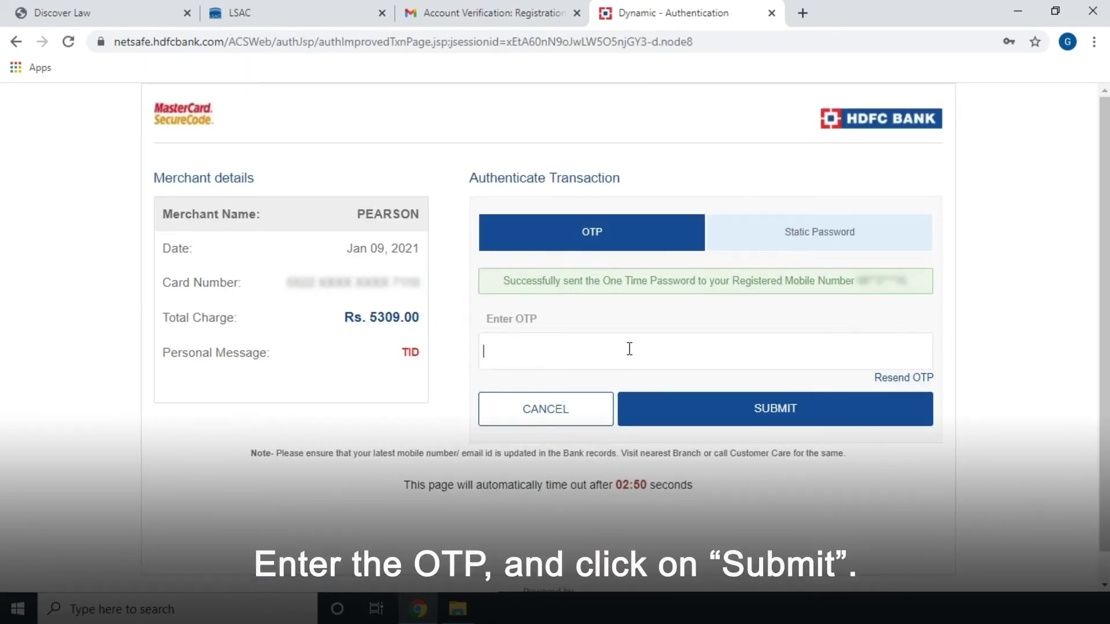
Submit the one-time password to authorise the Rs. 5309.00 charge
text(•••••)
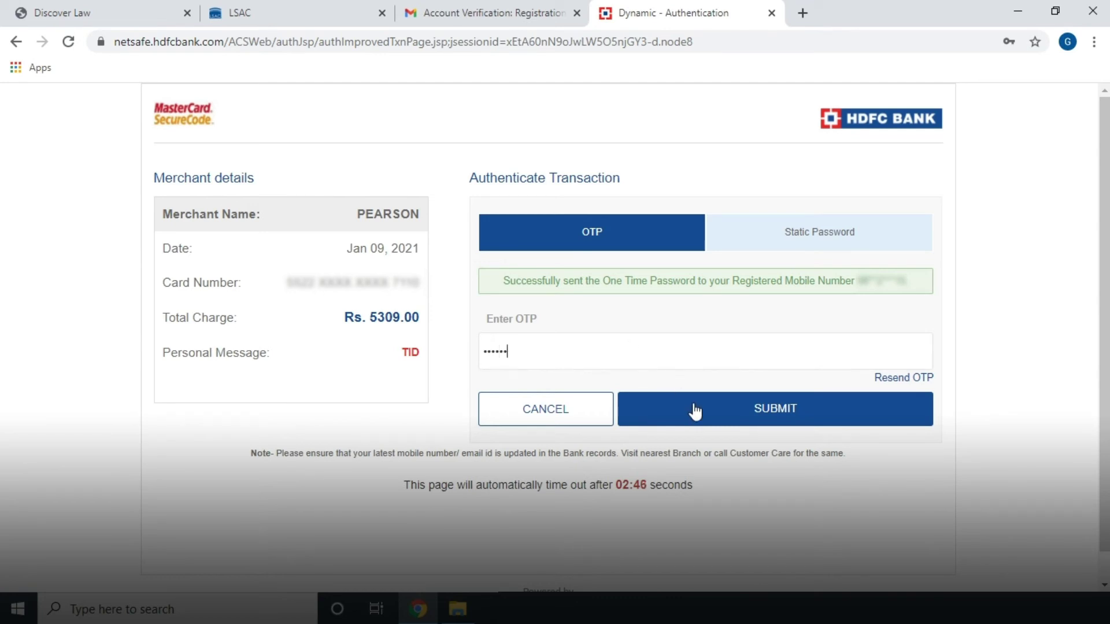
click(697, 413)
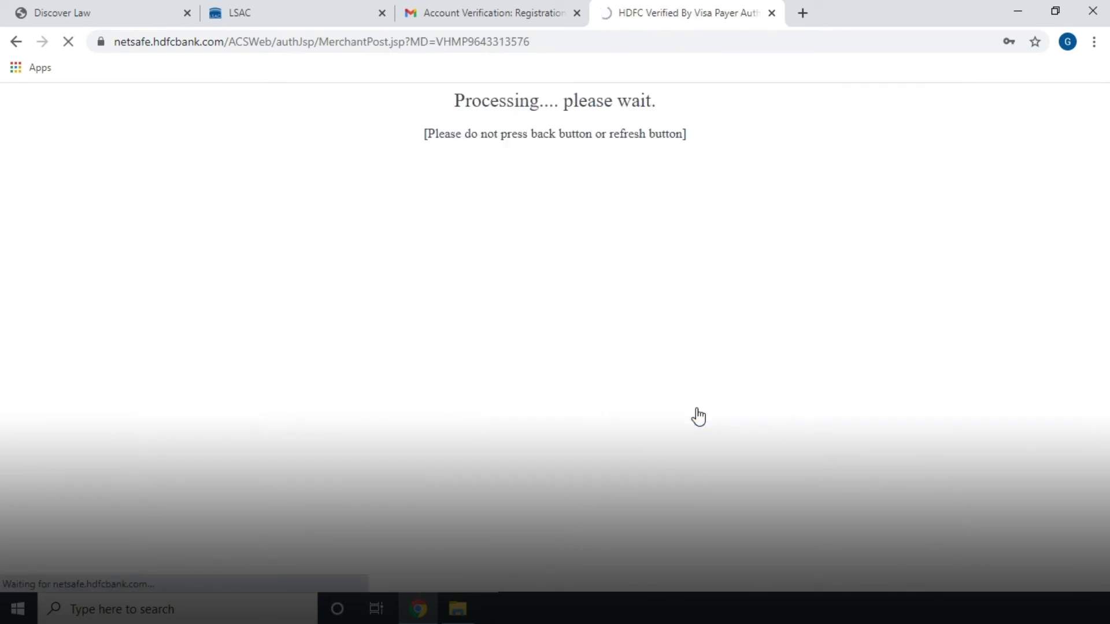
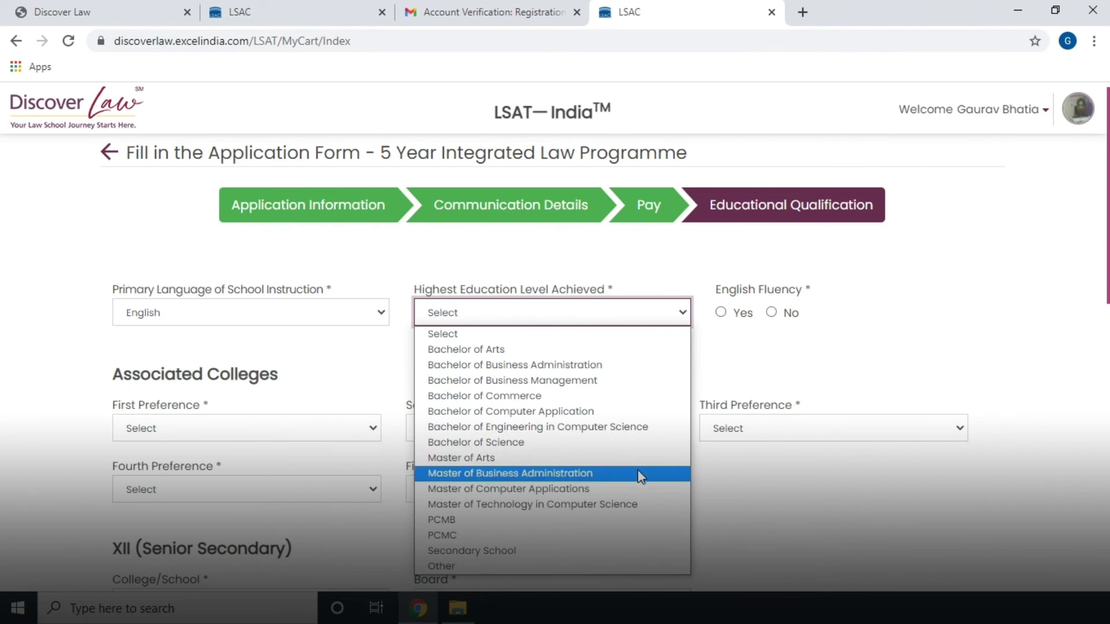
Answer Yes for English fluency and set VIT and Manav Rachna University as first and second preferences
click(721, 313)
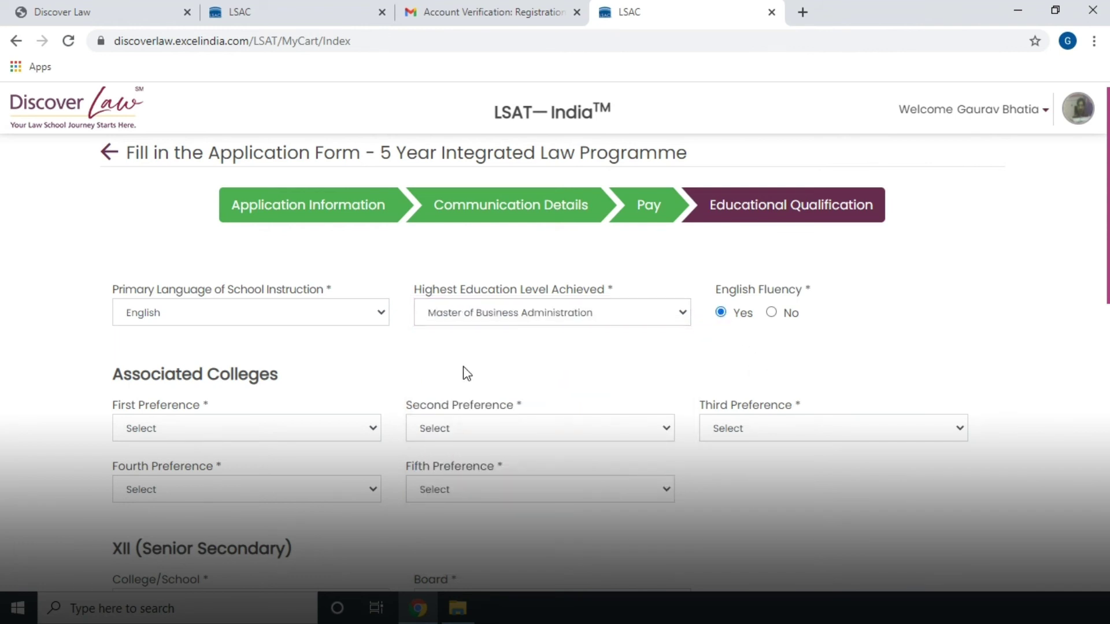
scroll(505, 232, down, 2)
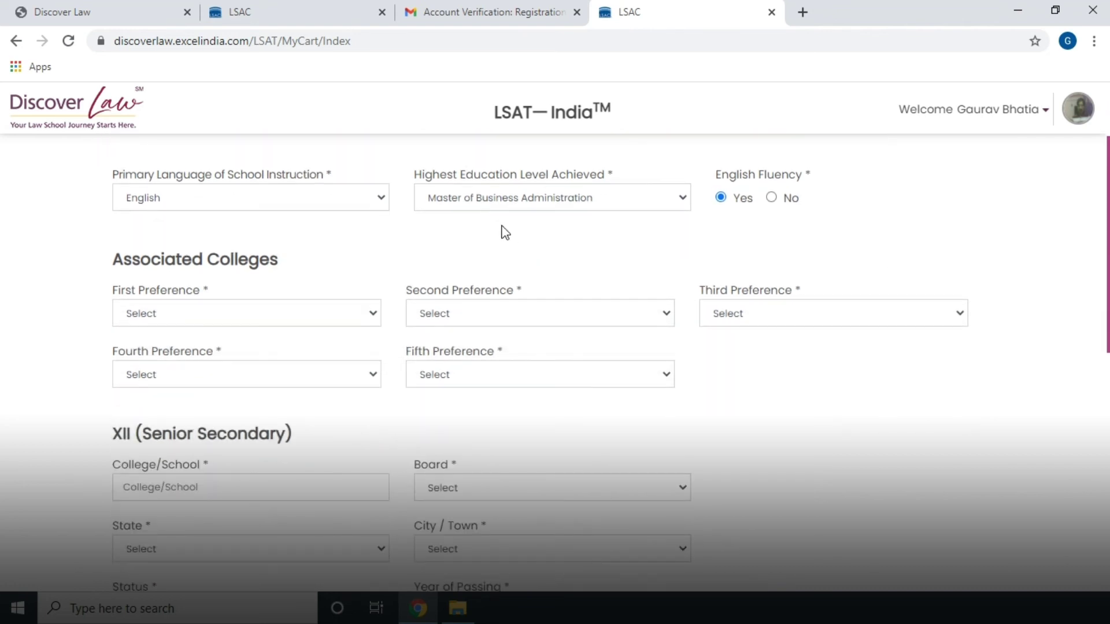
click(371, 318)
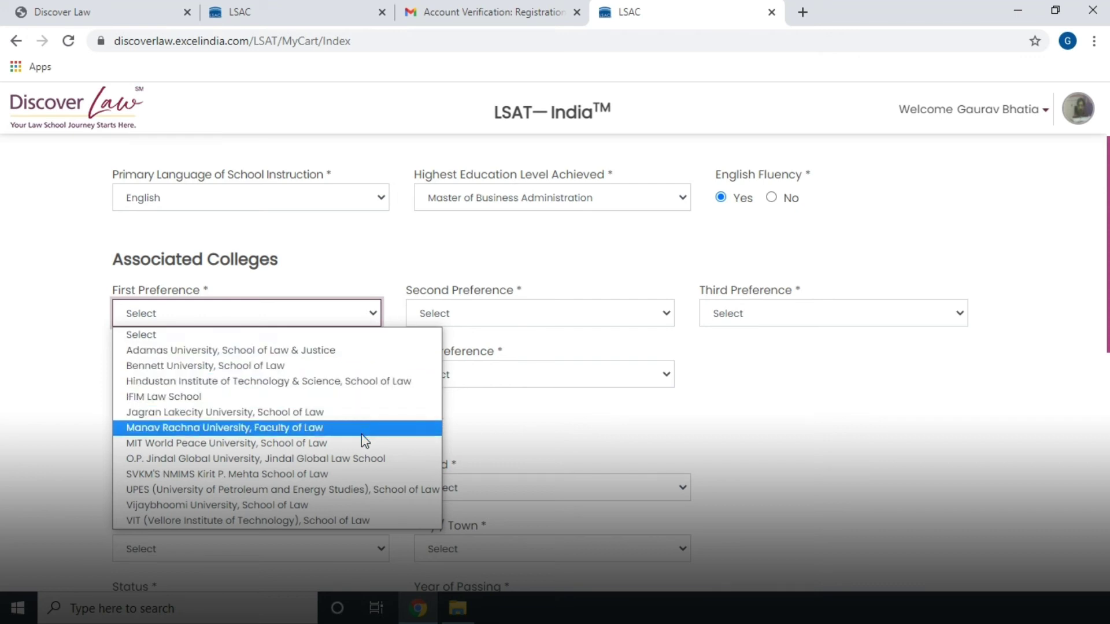
click(354, 519)
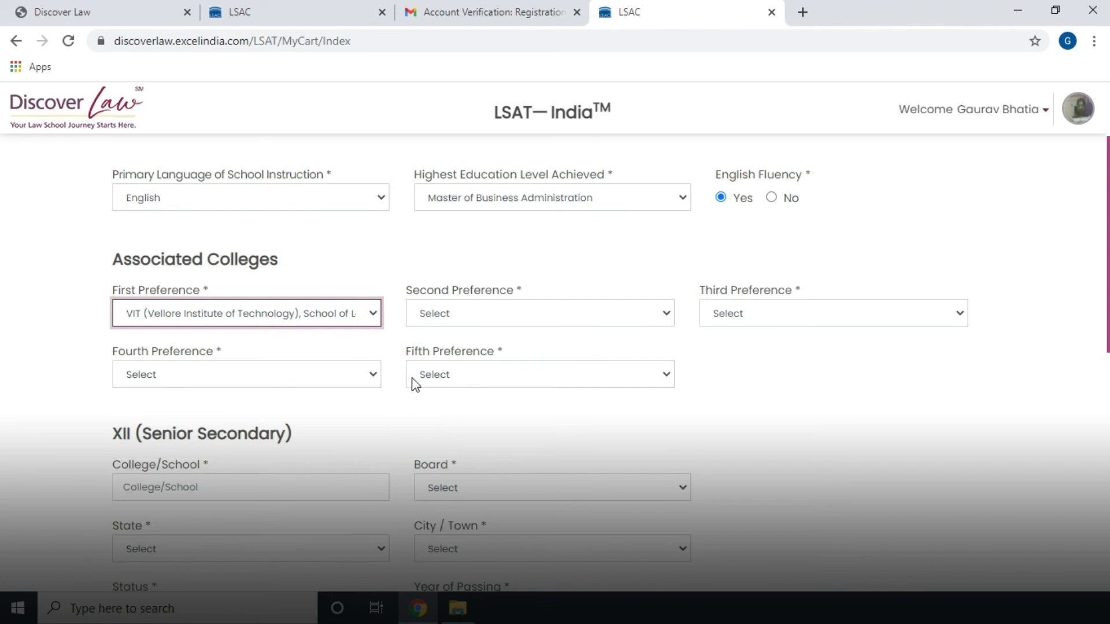
click(621, 316)
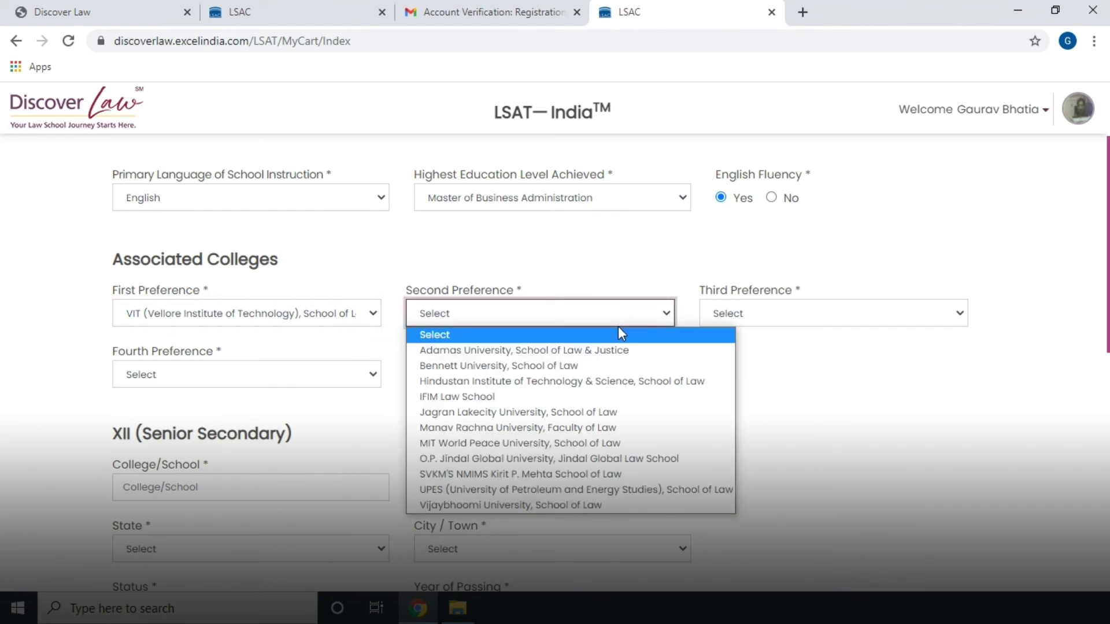
click(595, 428)
Set Bennett, MIT World Peace and O.P. Jindal Global University as third to fifth preferences
click(803, 317)
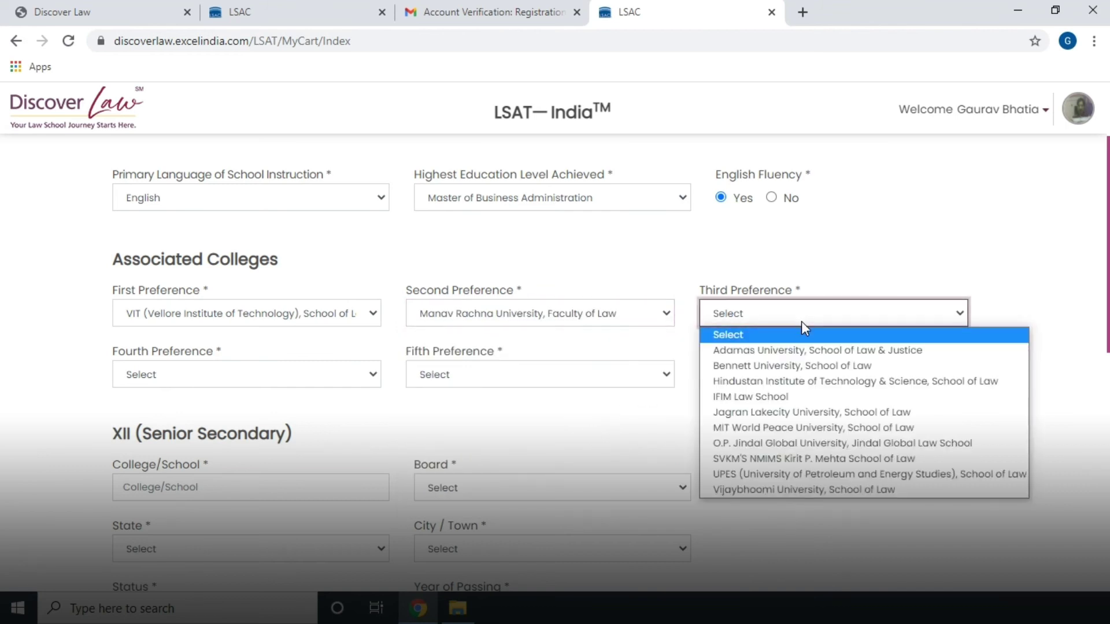
click(803, 367)
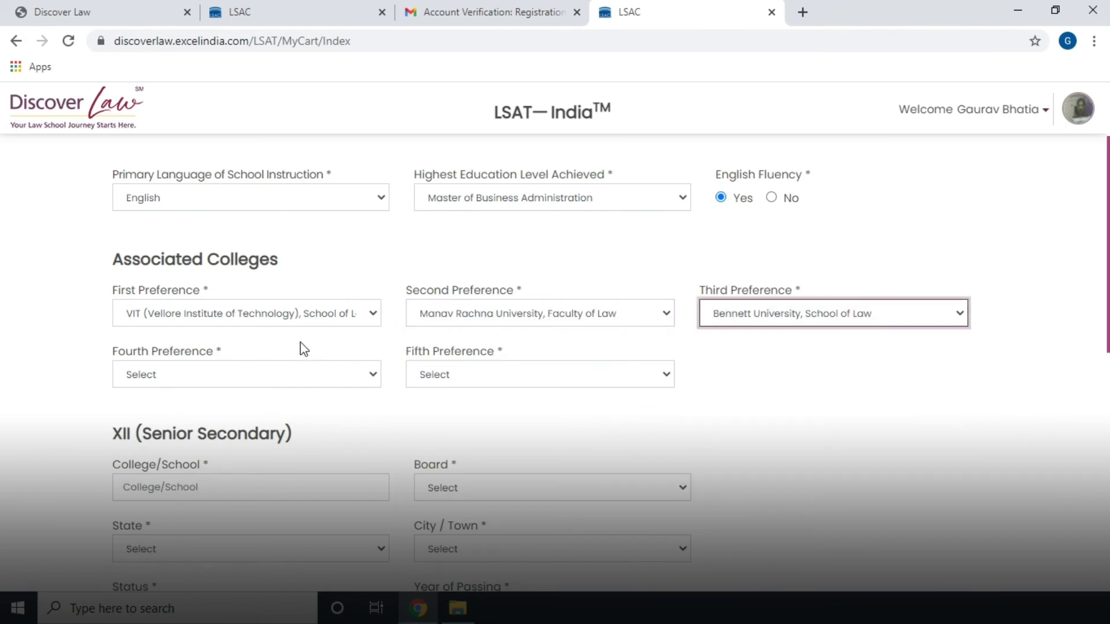
click(288, 378)
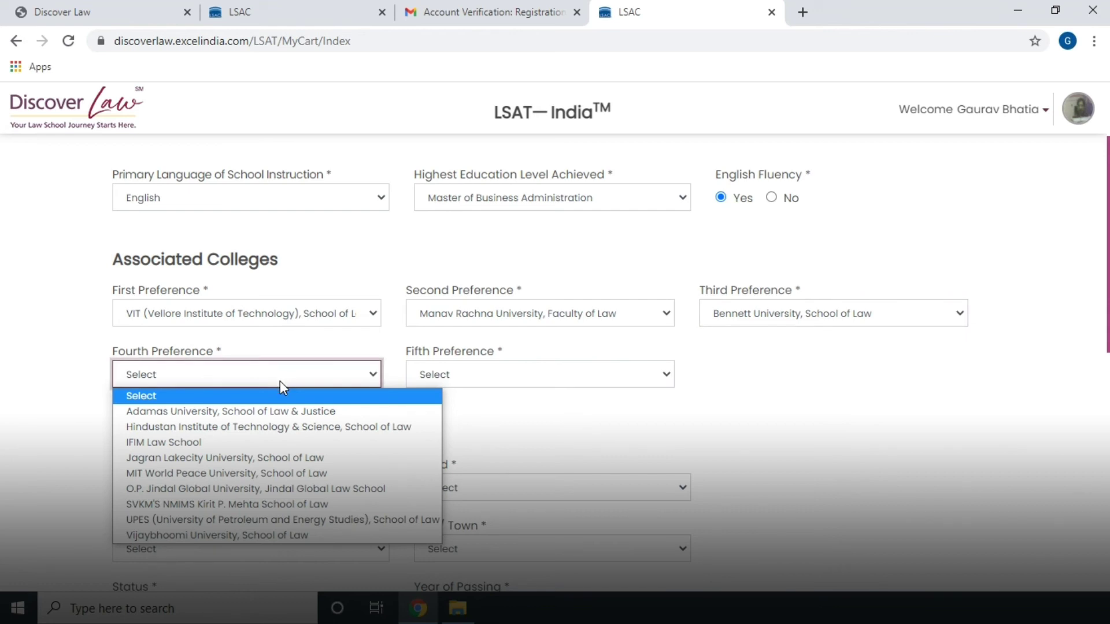
click(270, 474)
click(648, 382)
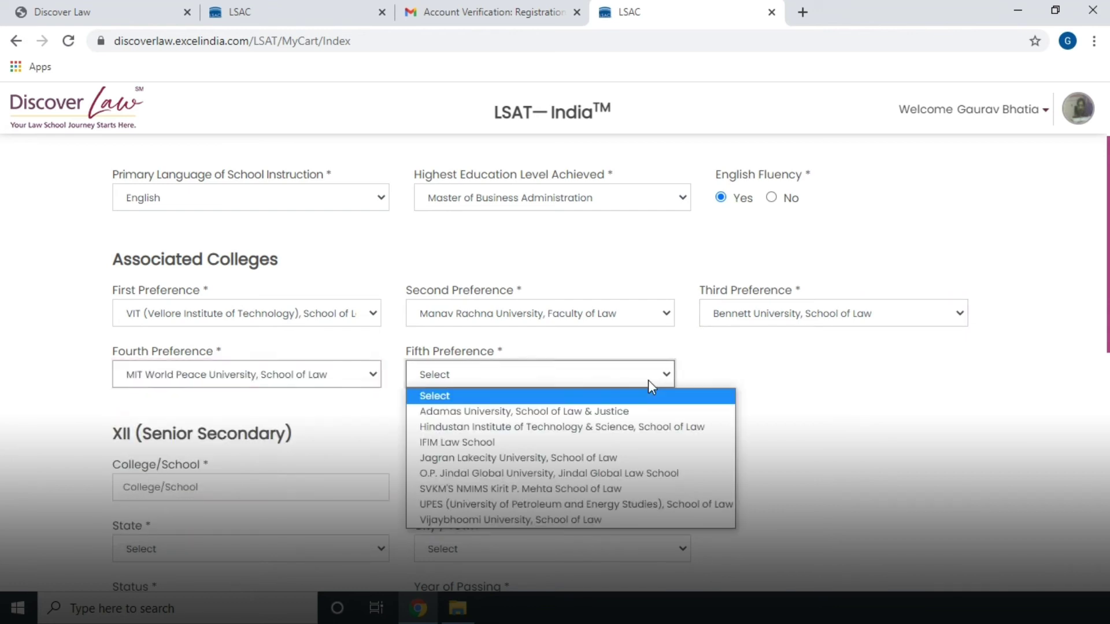
click(636, 480)
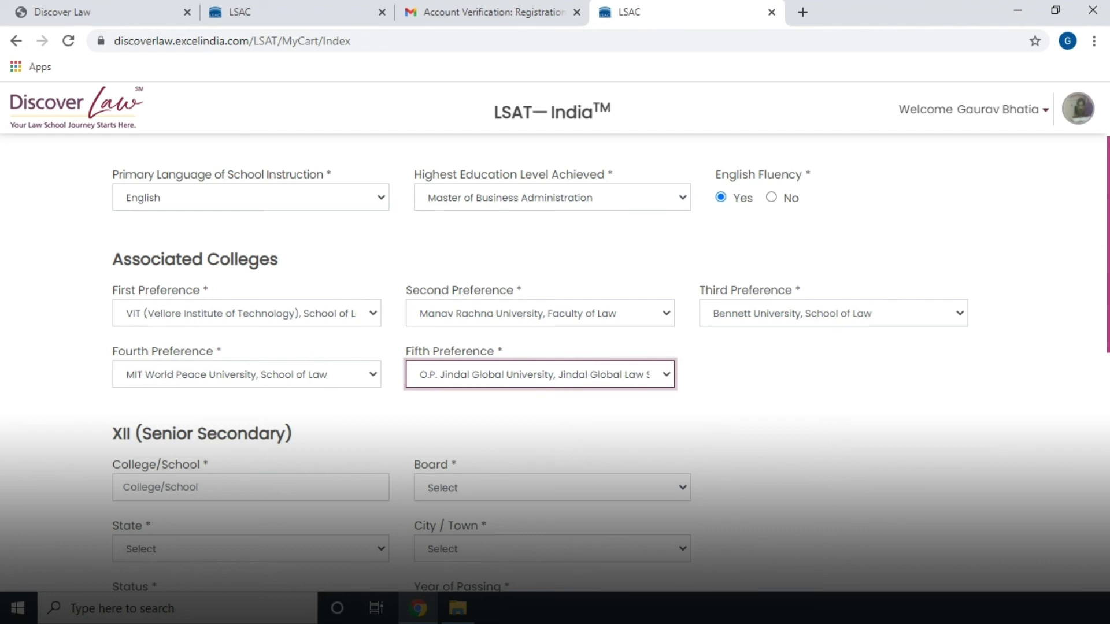
scroll(444, 356, down, 2)
click(374, 390)
Fill the XII school name, with board CBSE, state Delhi and city New Delhi
text(St. Cecilia's Public School)
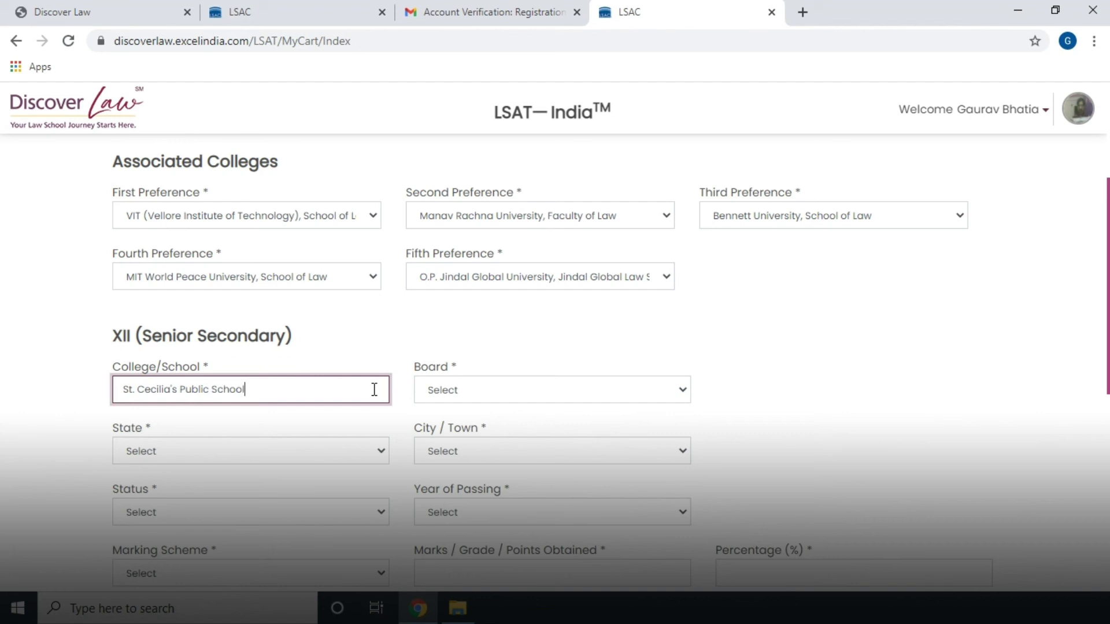
click(594, 390)
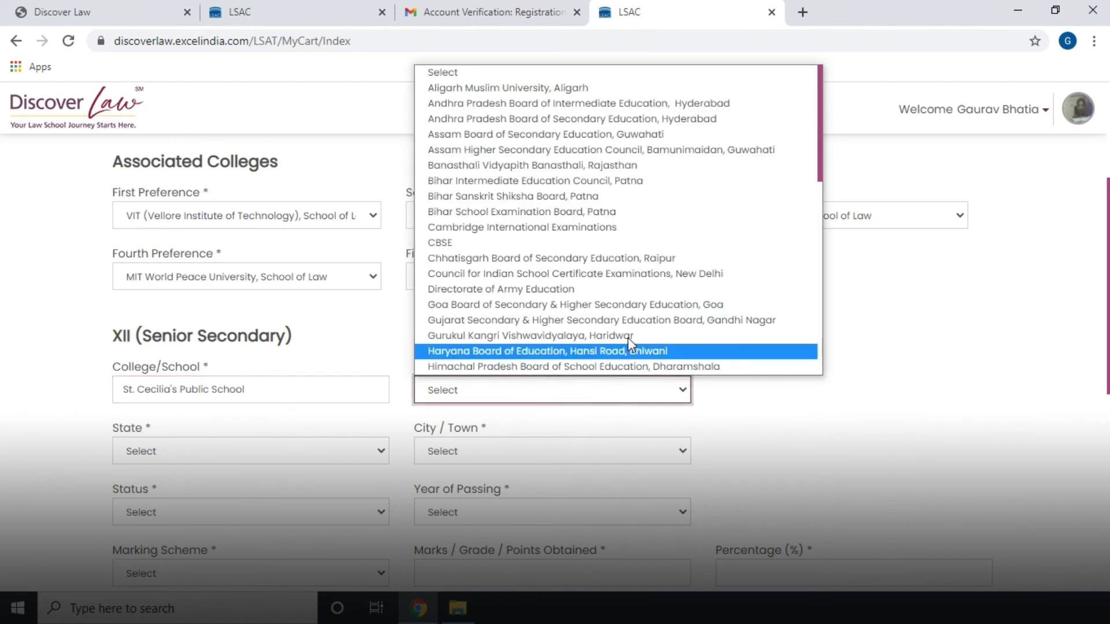
click(665, 243)
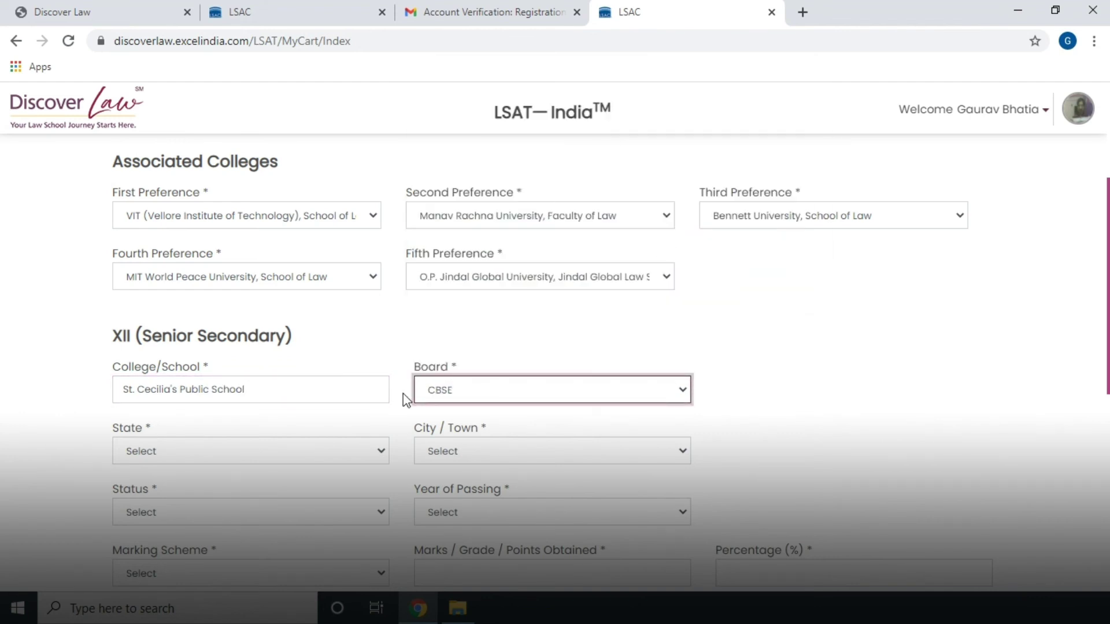
click(363, 453)
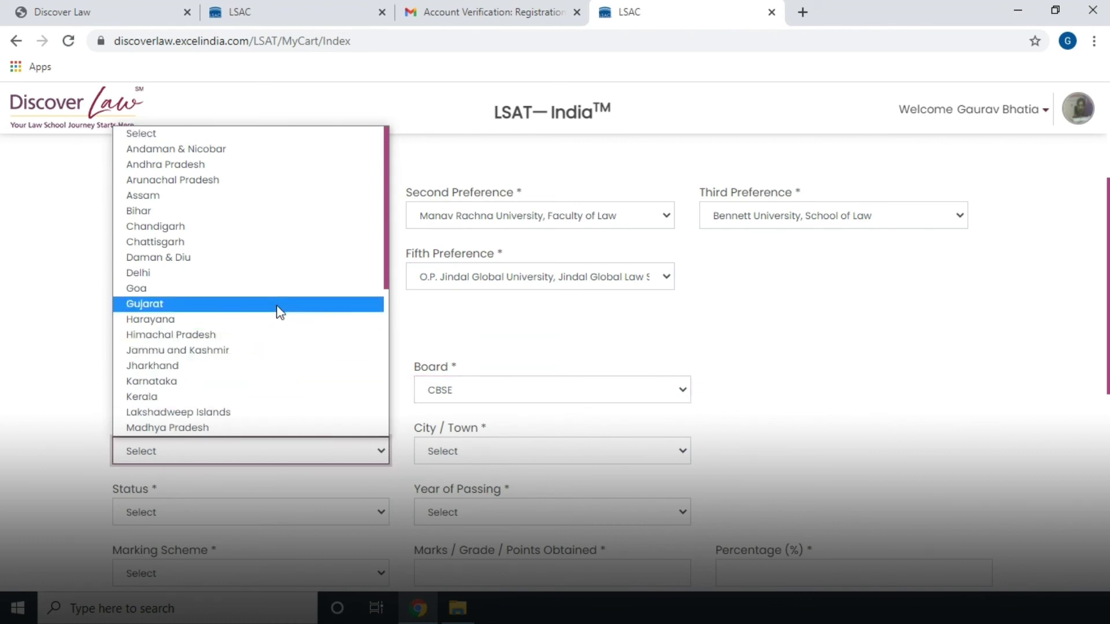
click(275, 273)
click(672, 455)
click(647, 501)
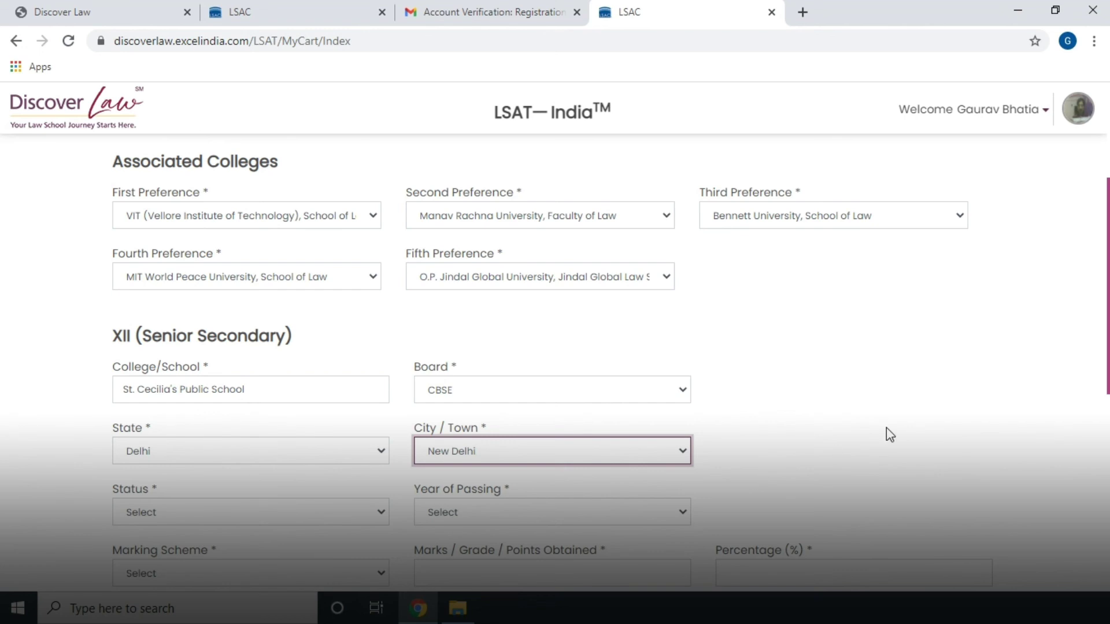
Mark the XII status as Passed with passing year 2000 - 2001
scroll(274, 403, down, 3)
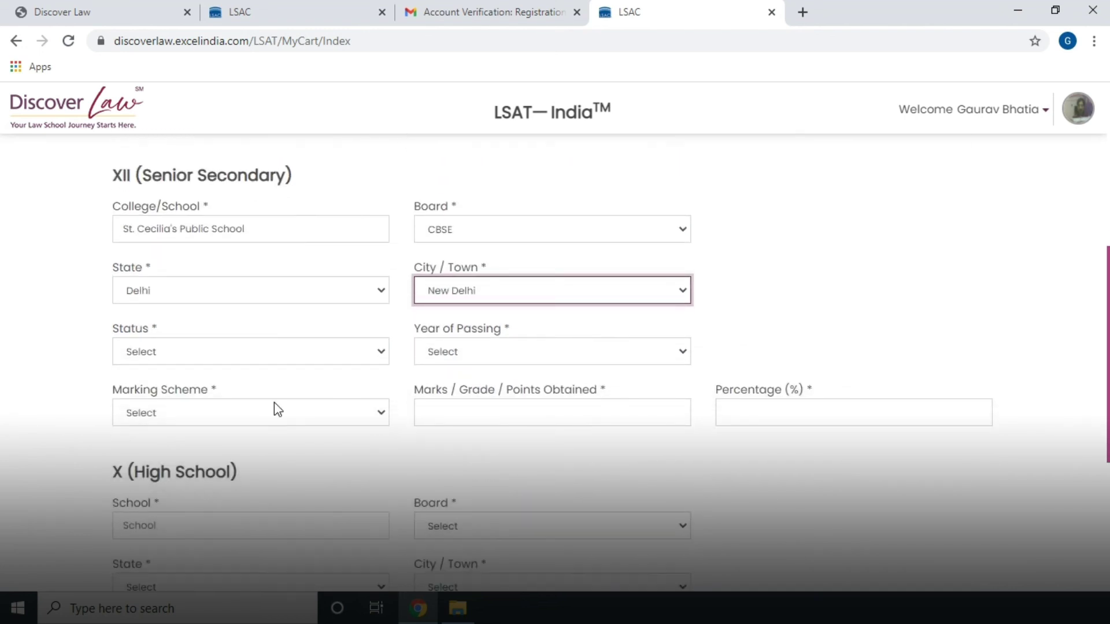
click(322, 358)
click(312, 389)
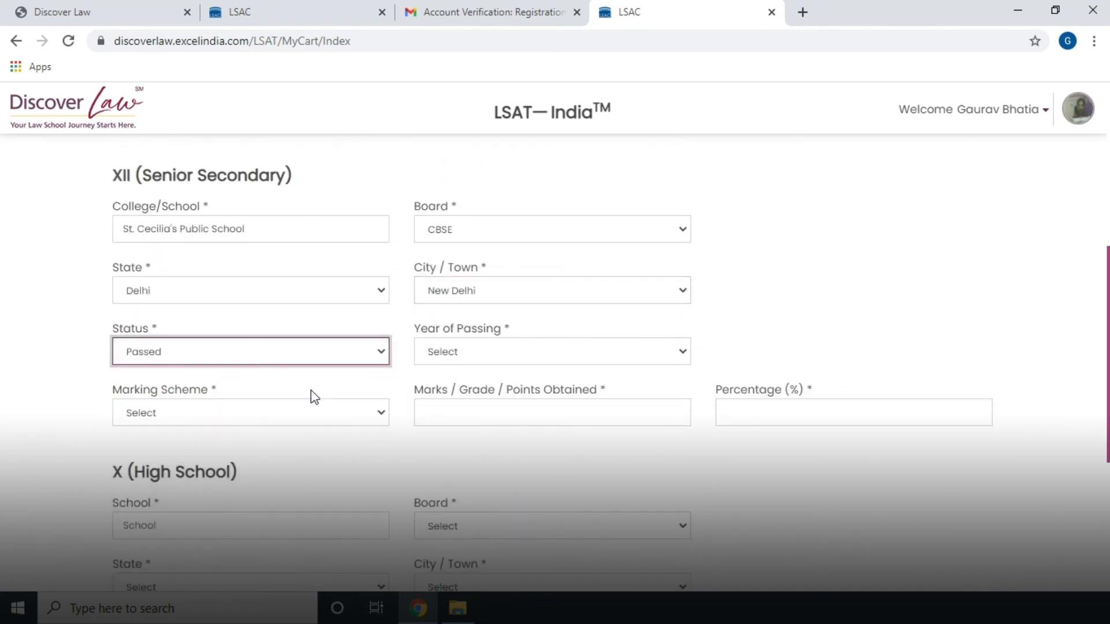
click(539, 352)
scroll(535, 301, down, 1)
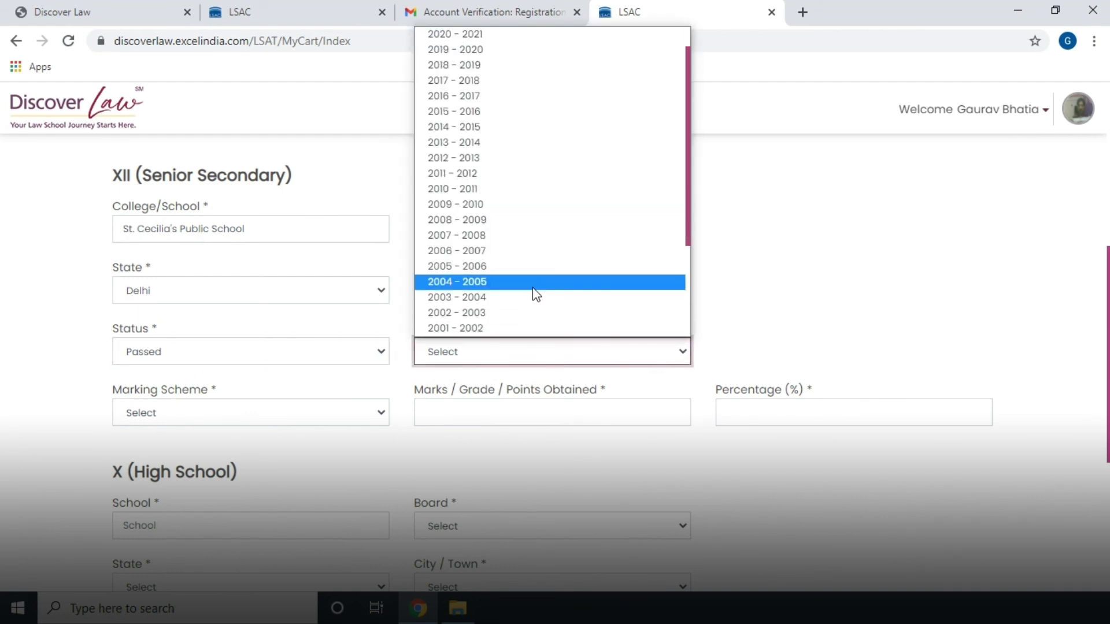
drag(689, 235, 688, 246)
click(615, 315)
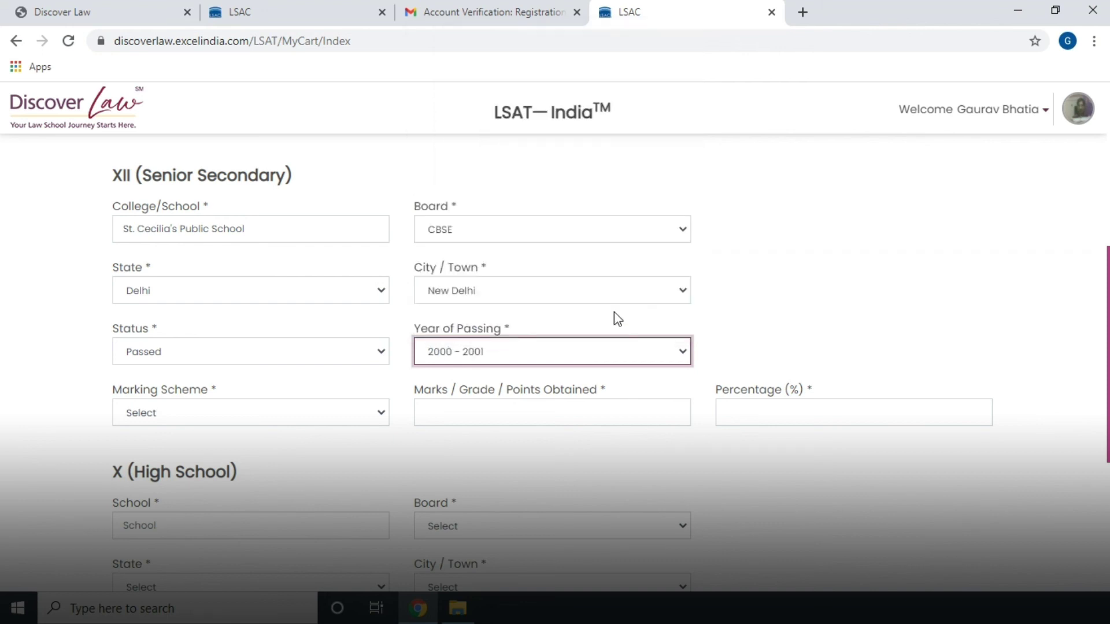
Choose the Marks scheme and enter 400 marks obtained and 80 percent
click(353, 417)
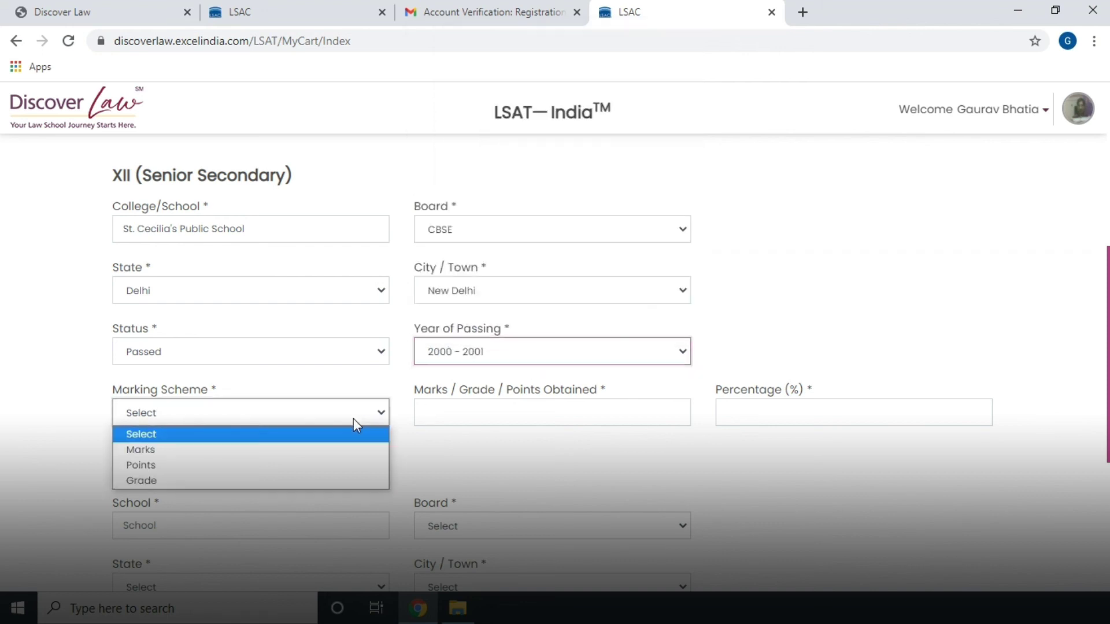
click(337, 451)
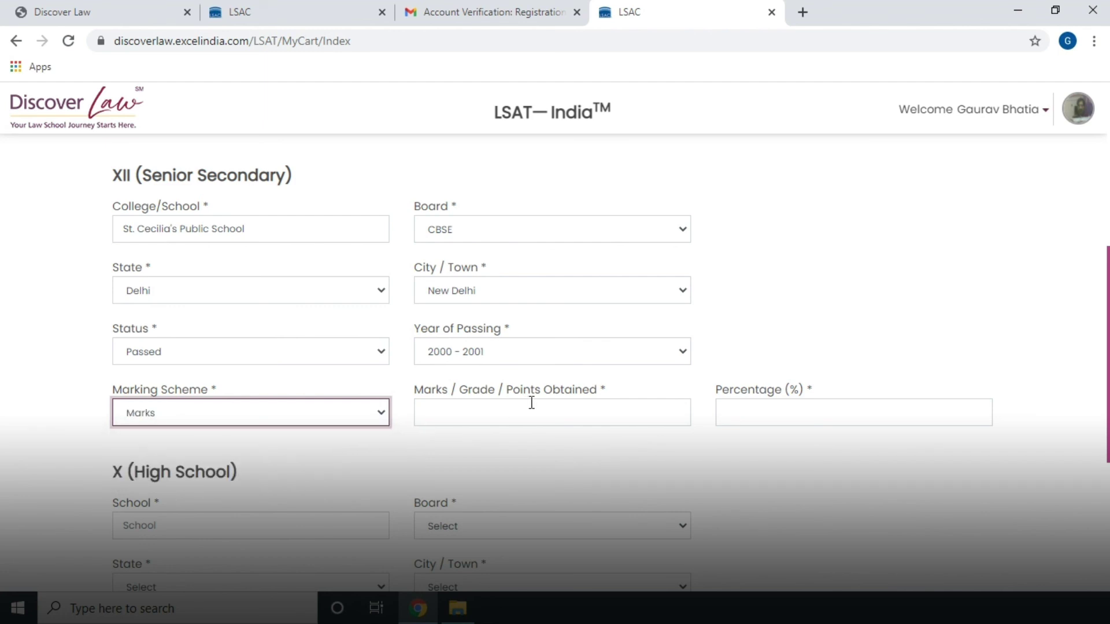
click(548, 412)
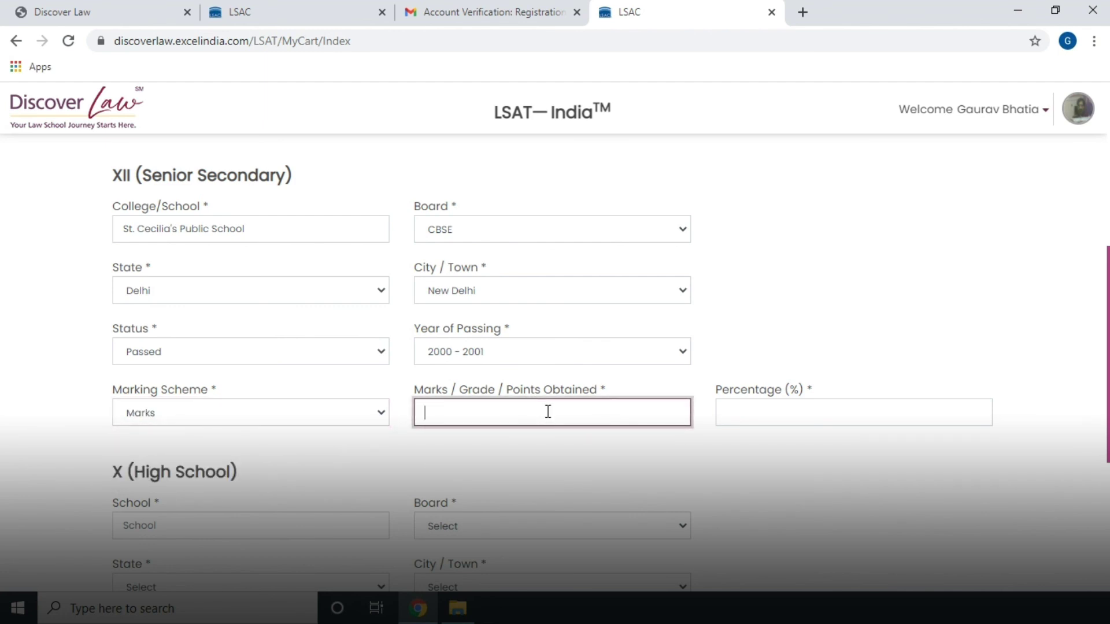
text(400)
click(770, 415)
text(80)
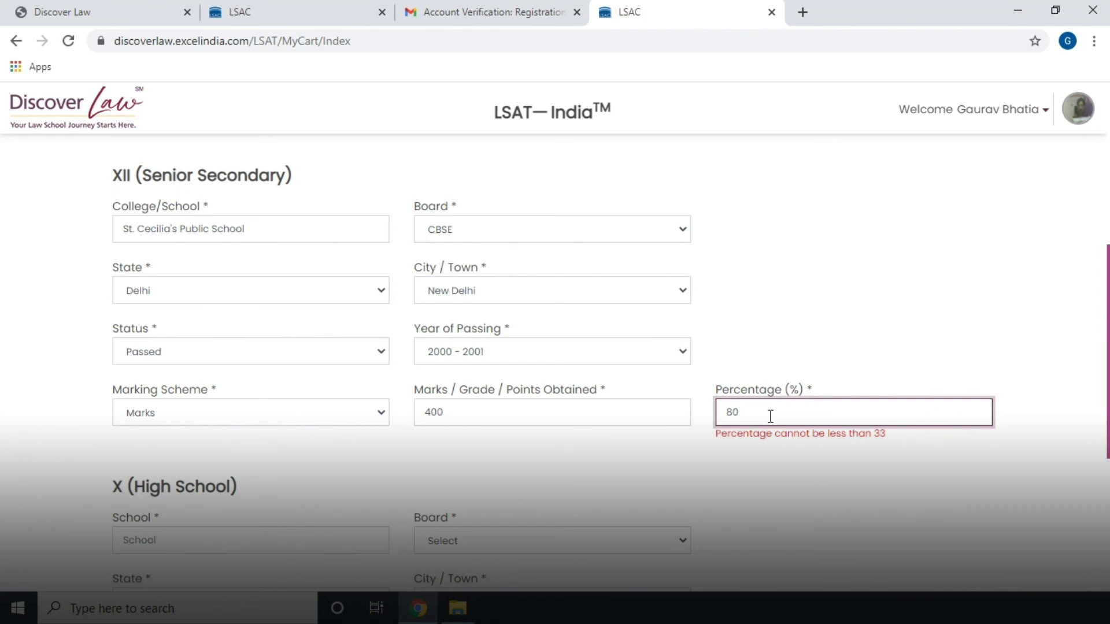
click(841, 466)
scroll(1076, 373, down, 2)
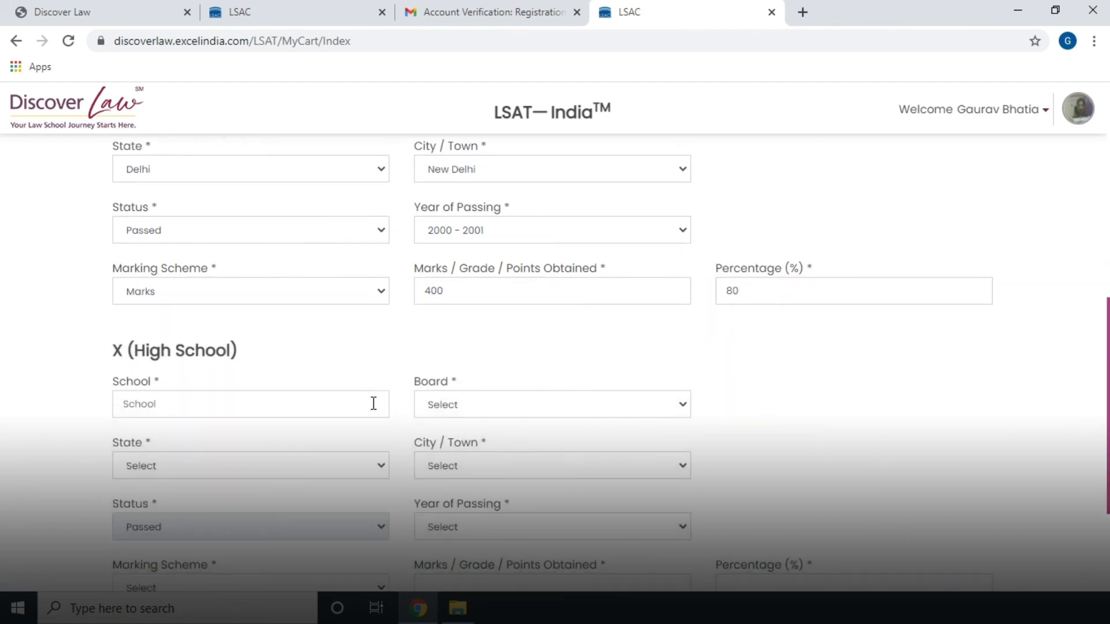
Enter St. Cecilia's Public School as the High School, board CBSE, in New Delhi, Delhi
click(374, 404)
text(St. Cecilia)
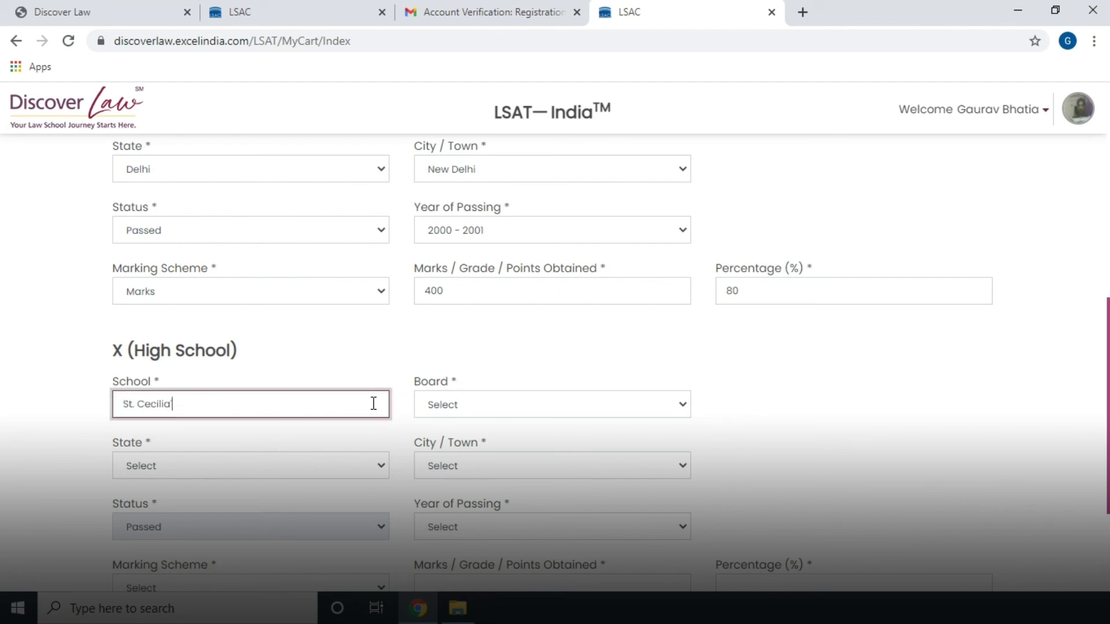
text('s Public School)
click(561, 413)
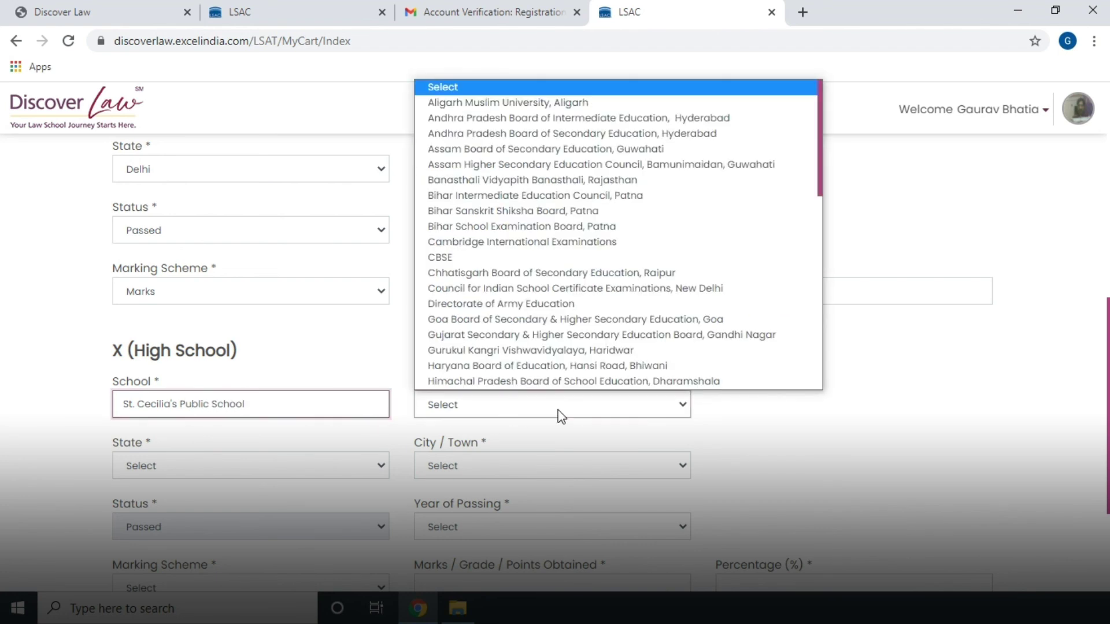
click(654, 257)
click(370, 466)
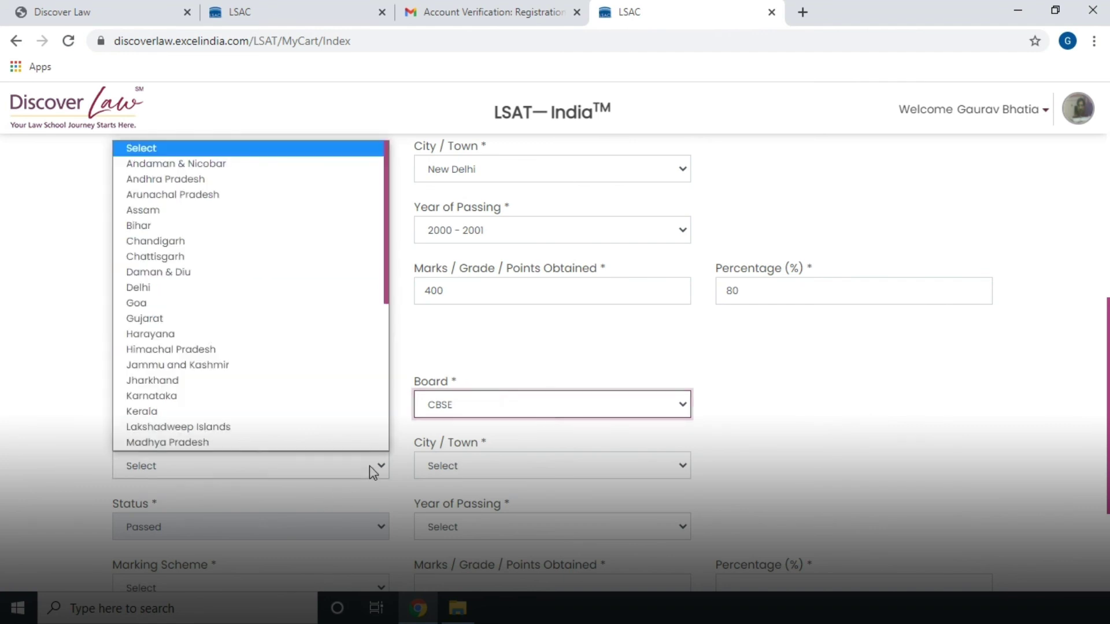
scroll(328, 381, down, 1)
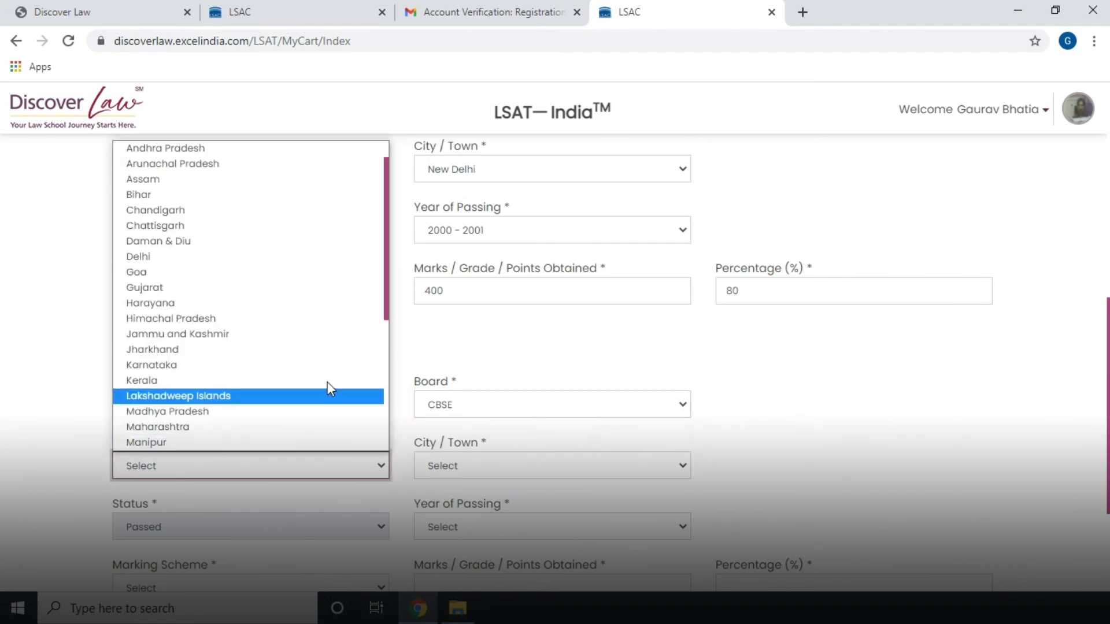
click(287, 256)
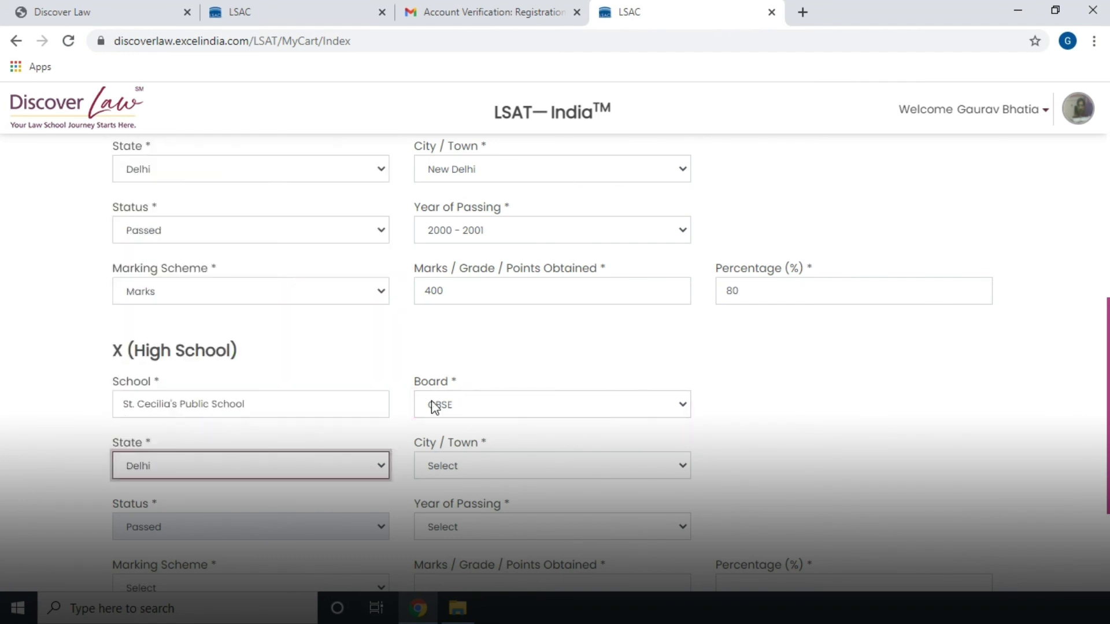
click(580, 476)
click(571, 522)
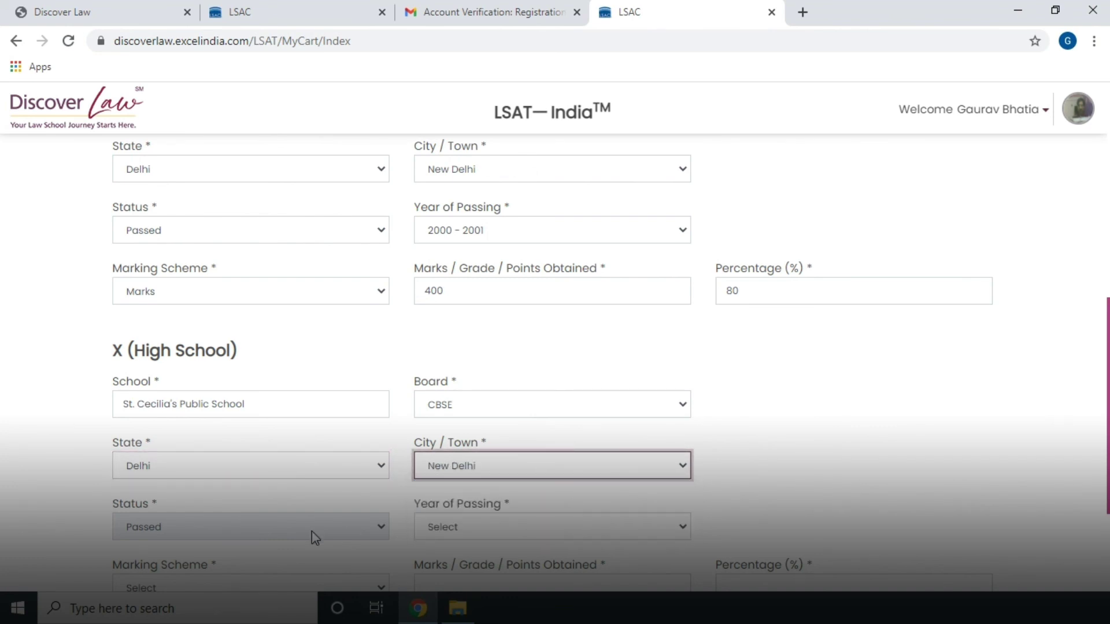
Set the High School passing year to 1998 - 1999 and marking scheme to Marks
click(571, 527)
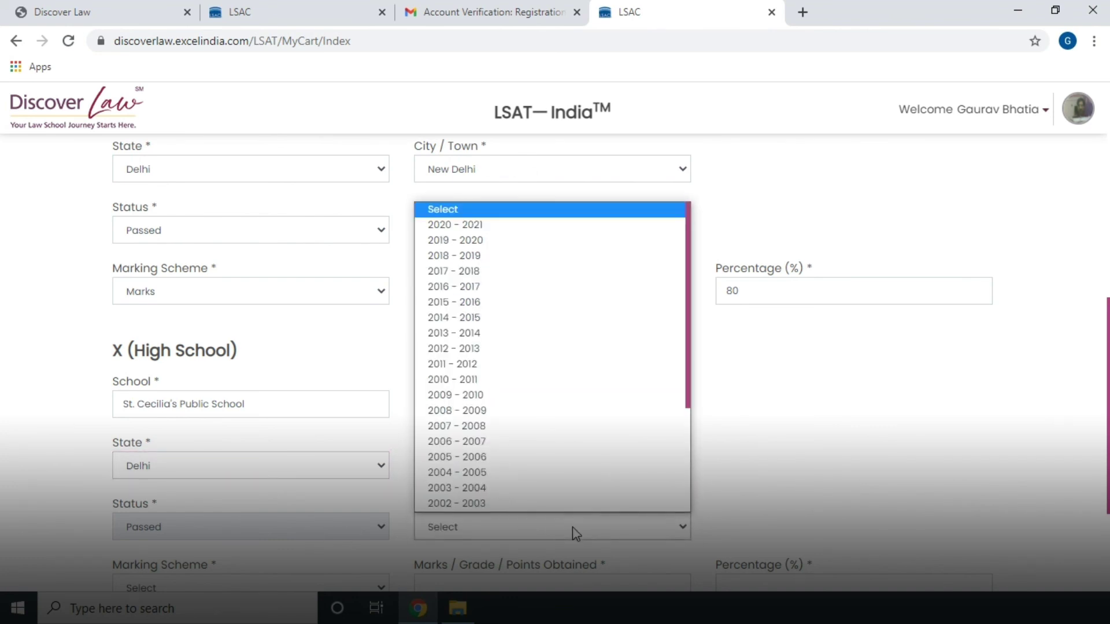
drag(687, 392, 693, 464)
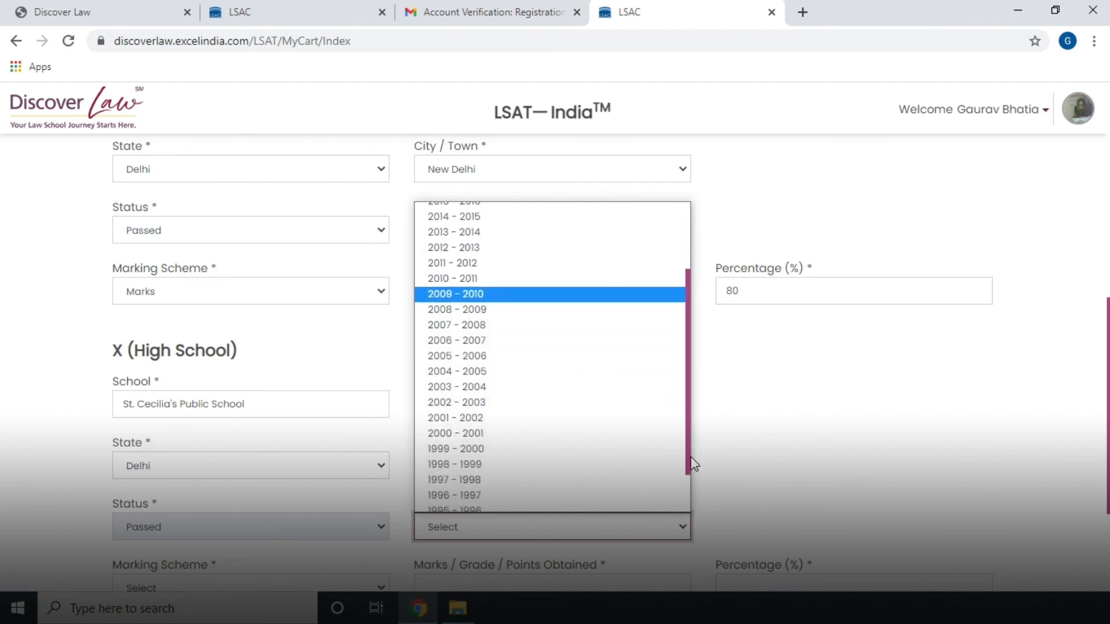
click(626, 476)
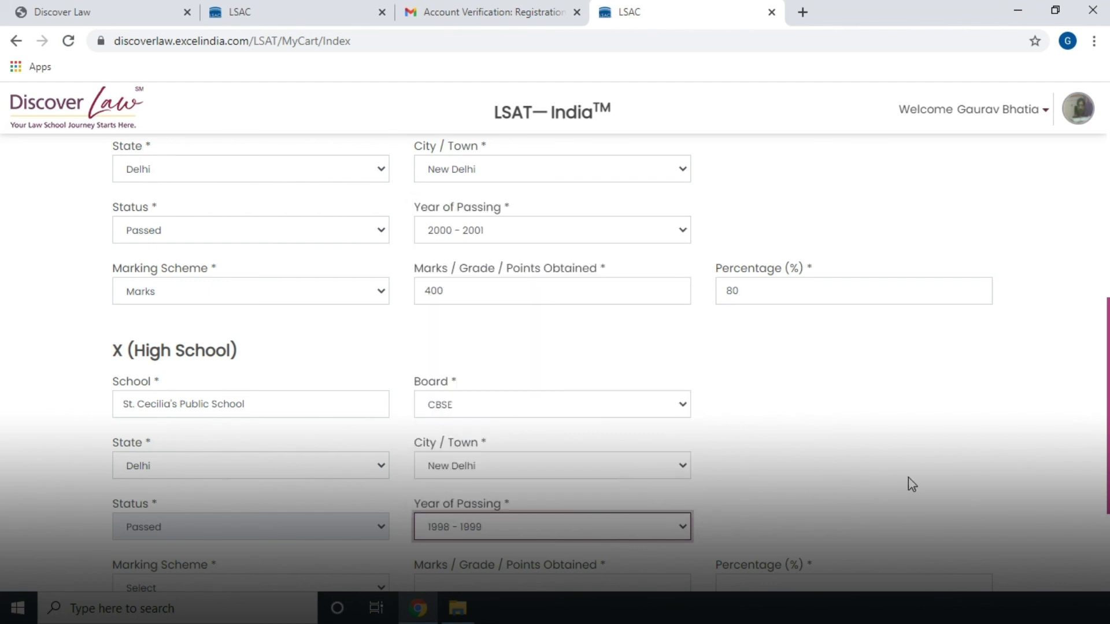
scroll(821, 373, down, 3)
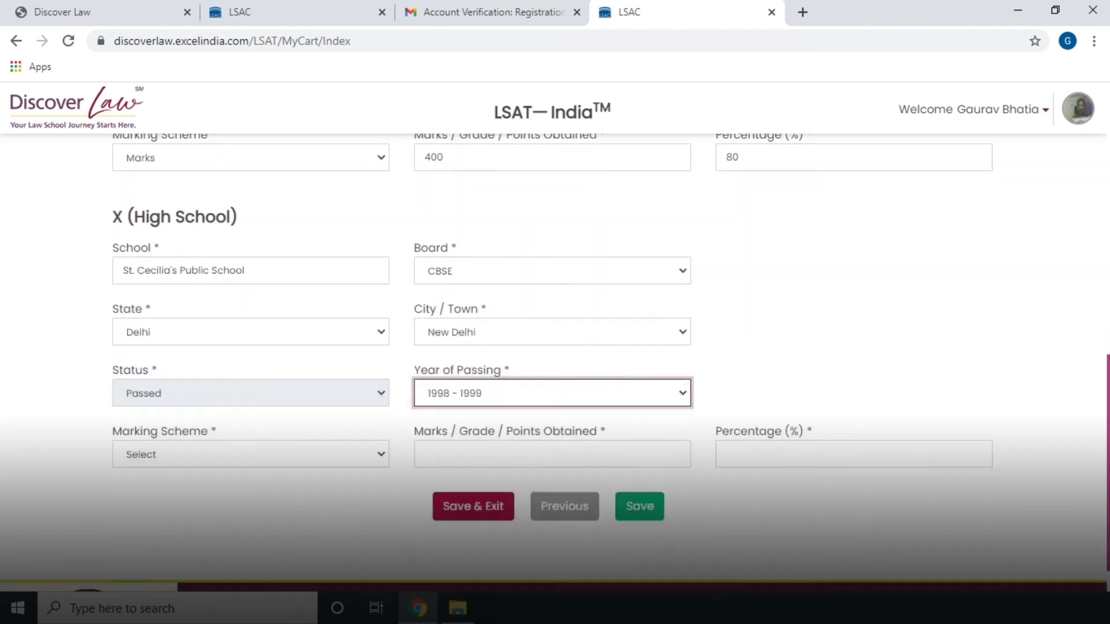
click(379, 451)
click(362, 482)
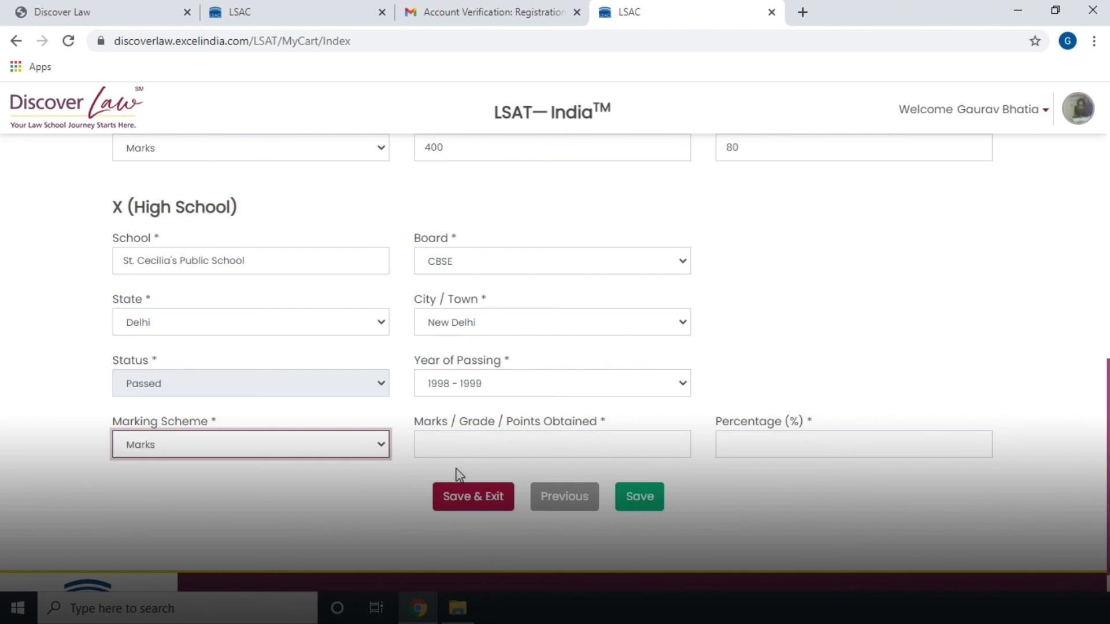
Enter 400 marks and 80 percent, then save the education details
click(498, 448)
text(400)
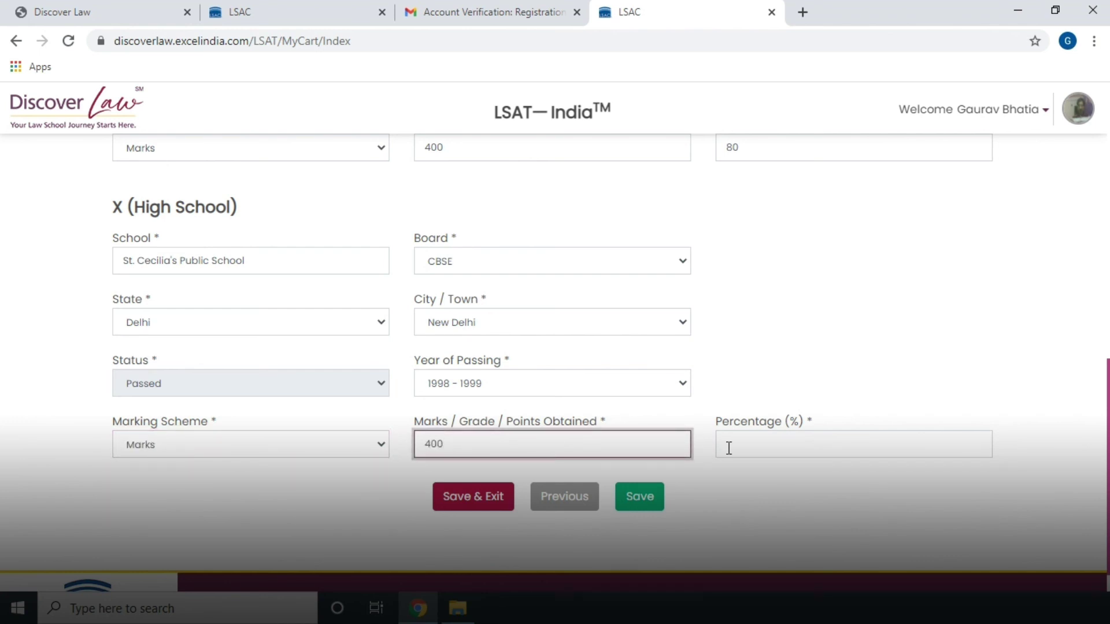
click(744, 447)
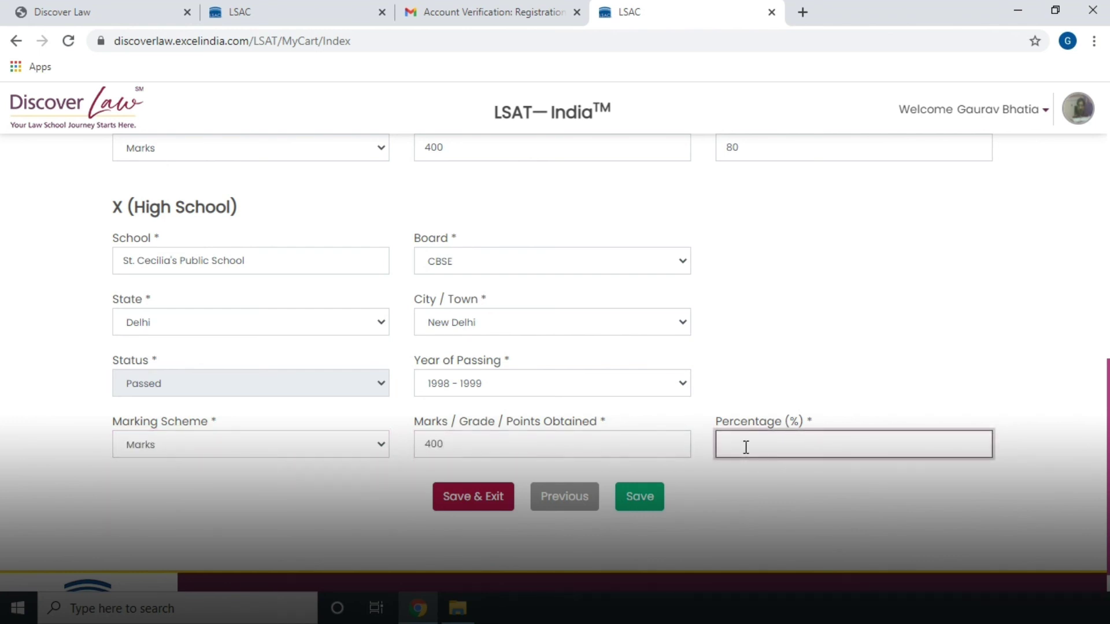
text(80)
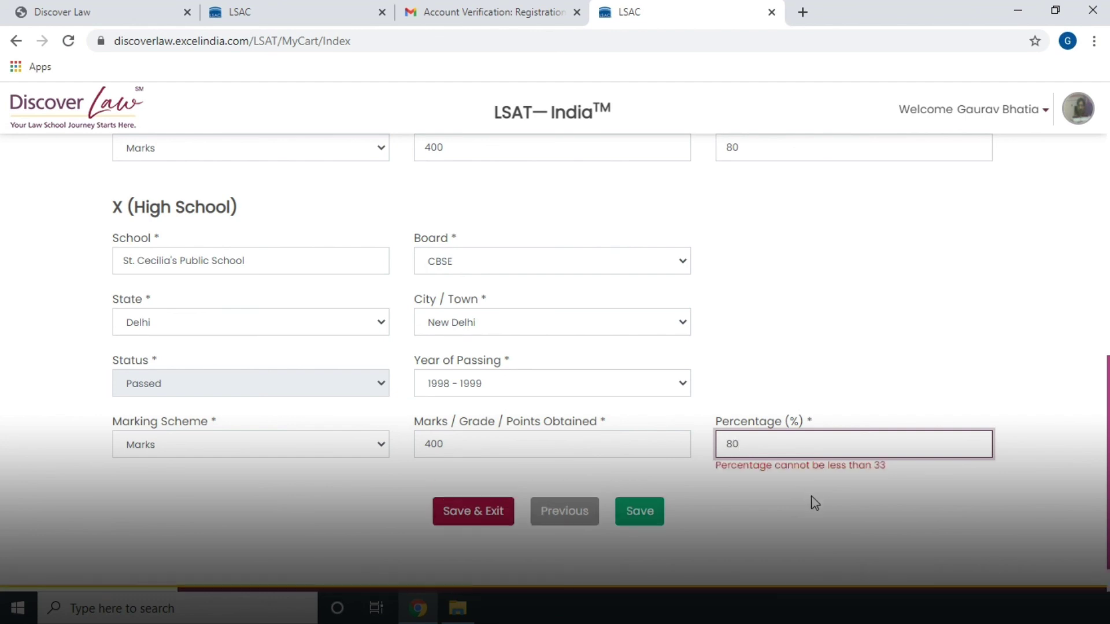
click(813, 501)
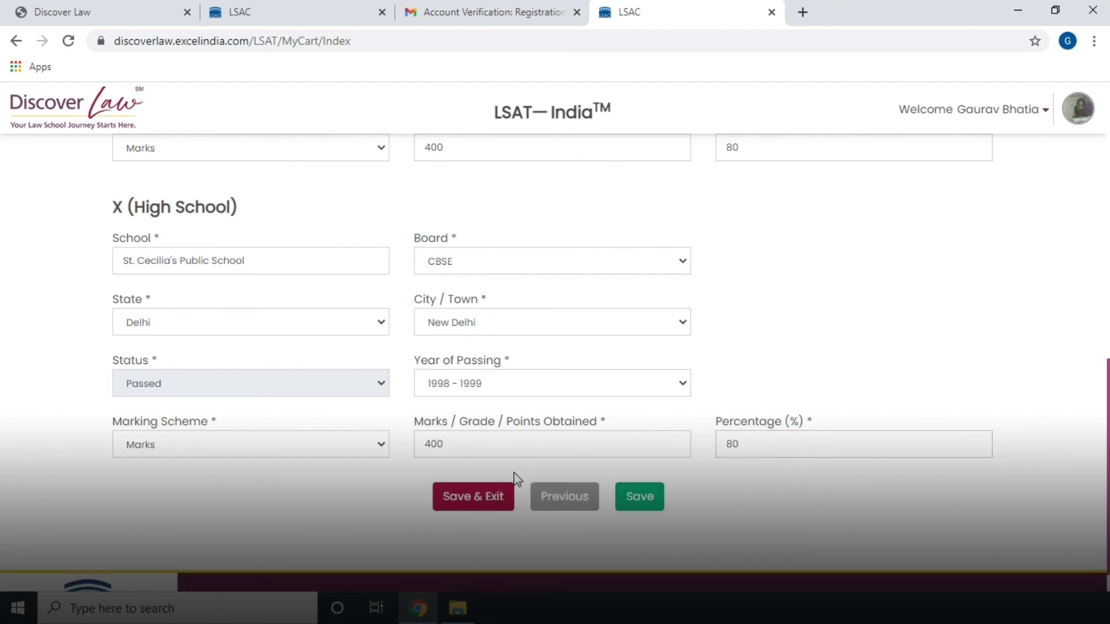
click(646, 498)
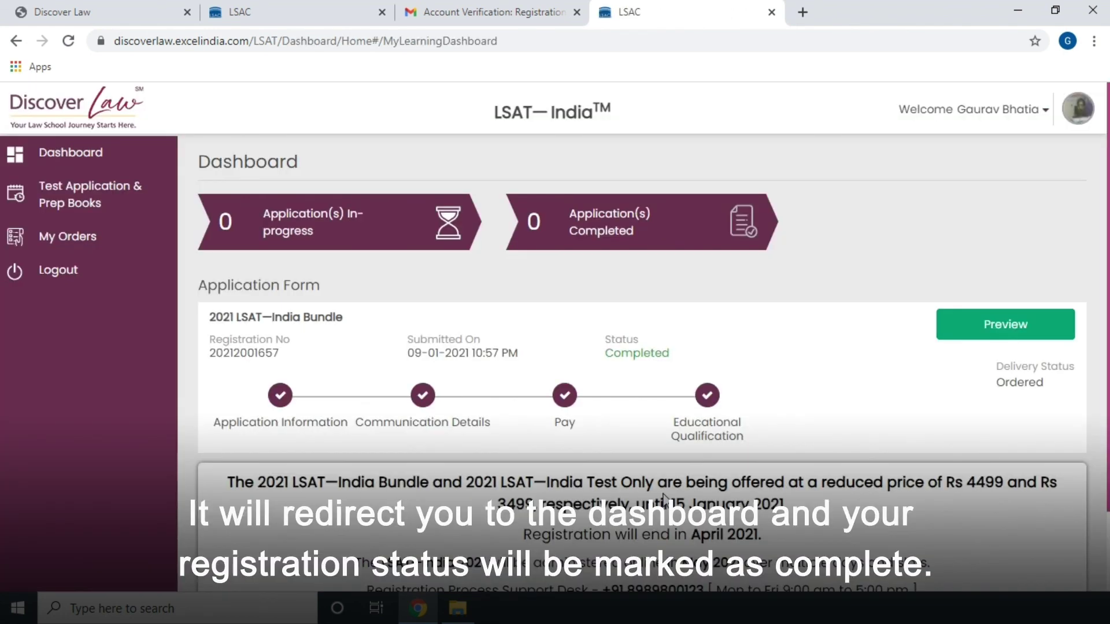
Scroll down the dashboard to view the Application Form status
scroll(801, 466, down, 1)
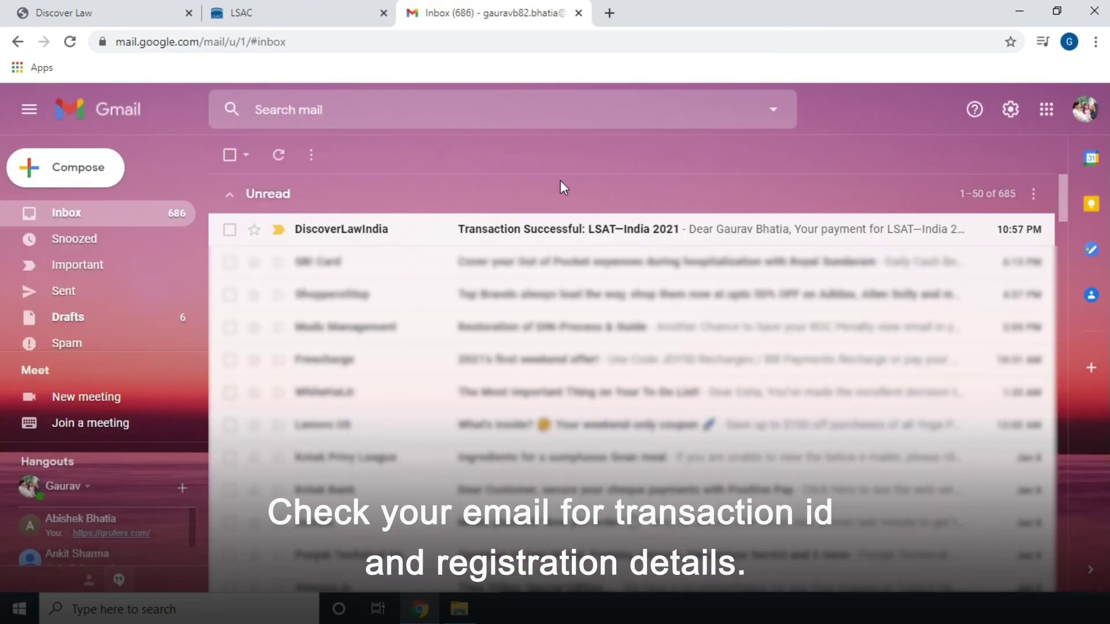
Open DiscoverLawIndia's payment confirmation email and scroll to its transaction details
click(534, 231)
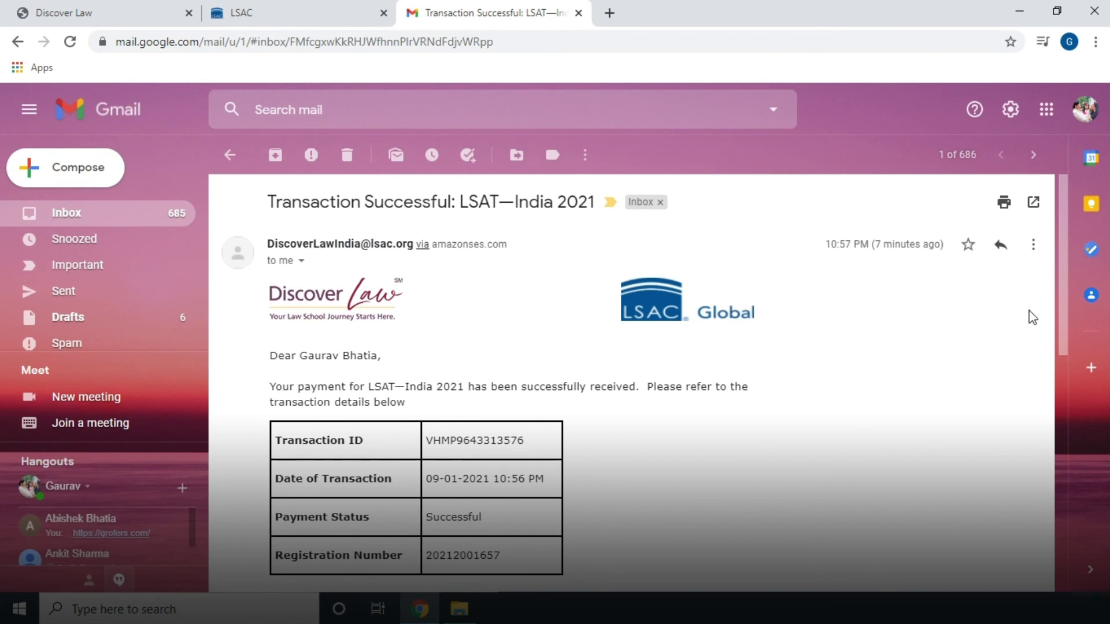
drag(1064, 322, 1064, 377)
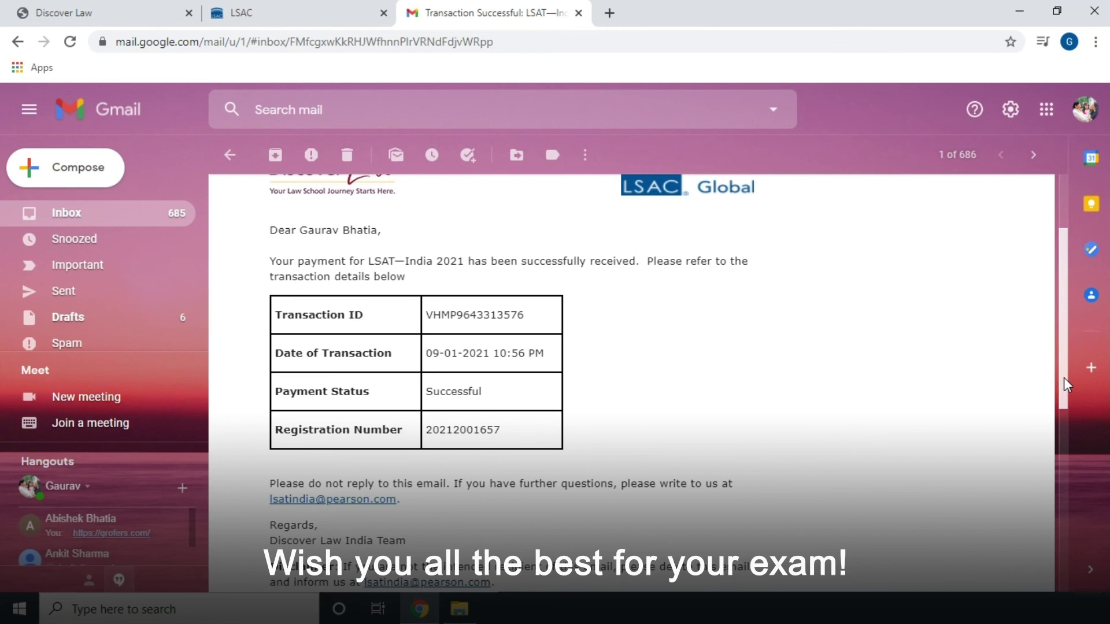